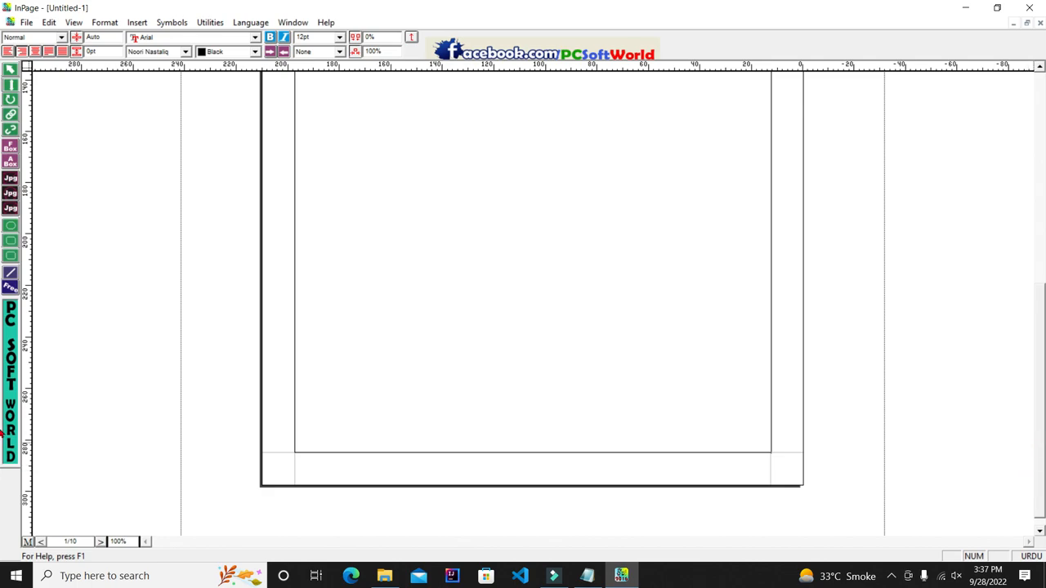
Step: Scroll the new Untitled-1 document up to show page 1's empty text frame
{"action": "left_click_drag", "start_coordinate": [1042, 422], "coordinate": [1041, 192]}
Step: Type a line of practice Urdu letters ending in ۲۴ in the text frame, zoomed to 200%
{"action": "left_click", "coordinate": [719, 238]}
{"action": "type", "text": "فقیرب"}
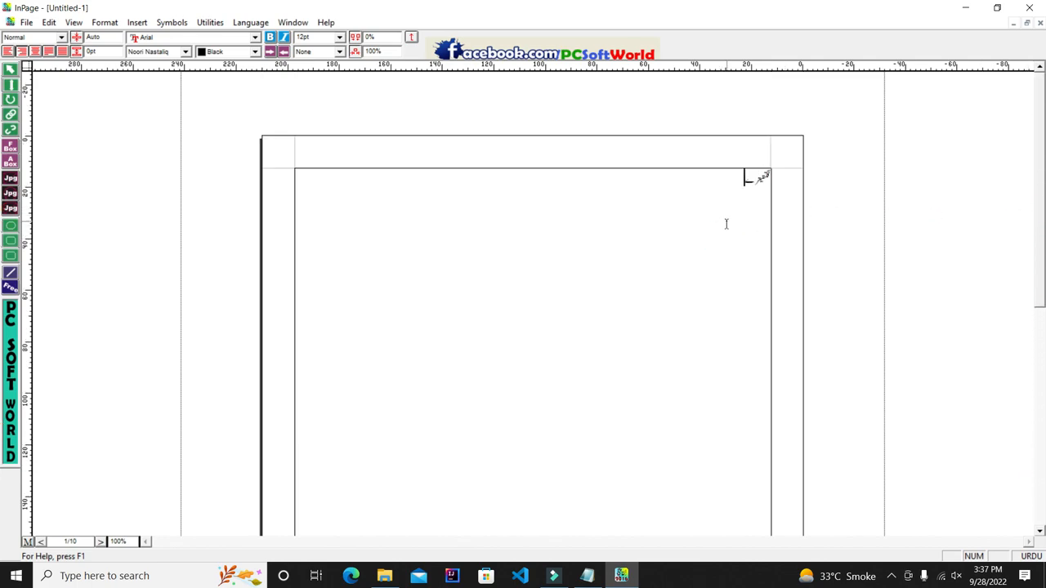
{"action": "key", "text": "ctrl+2"}
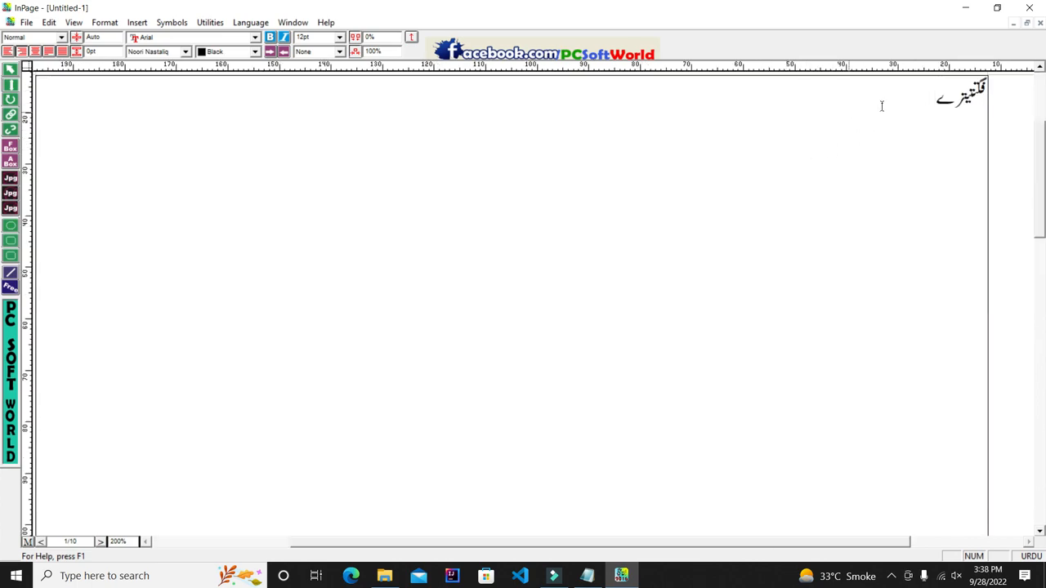
{"action": "type", "text": "یریریریر"}
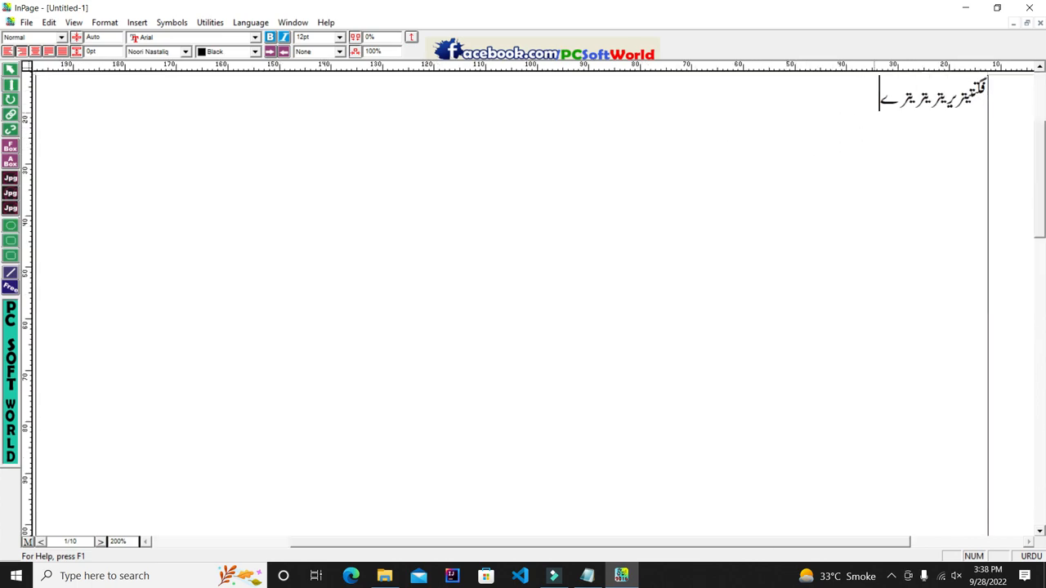
{"action": "type", "text": "عرتعرتعرتعرعورعورعورعرع"}
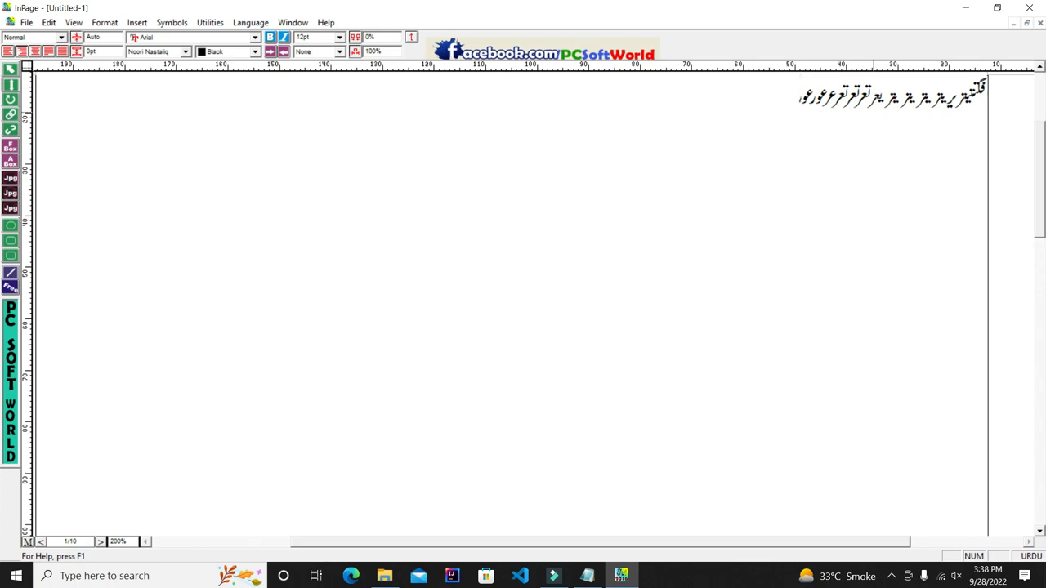
{"action": "type", "text": "ورق۲۴"}
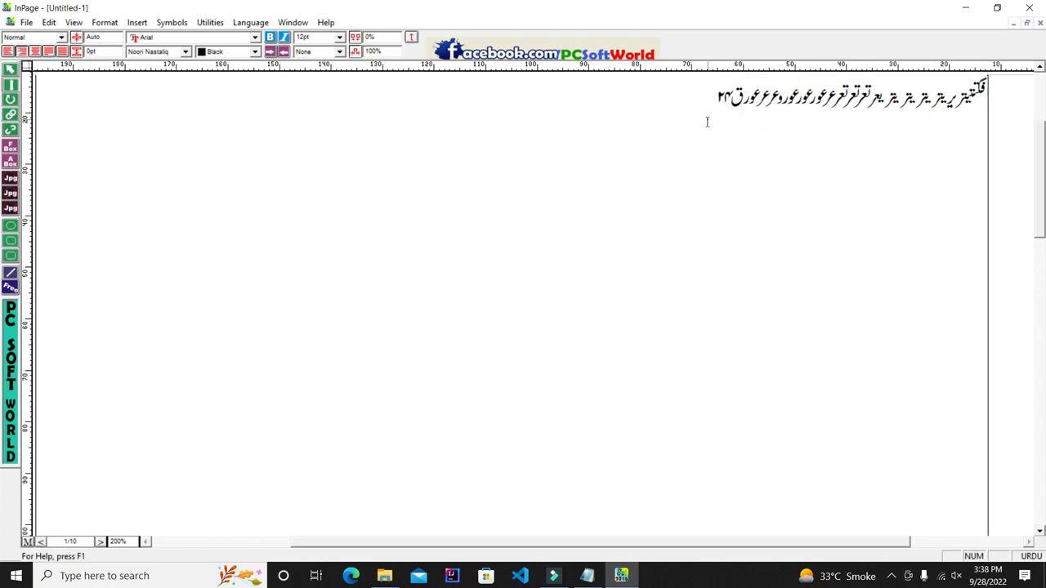
Step: Select the last Urdu word and then the whole line, then clear the selection
{"action": "double_click", "coordinate": [696, 105]}
{"action": "left_click", "coordinate": [696, 105]}
{"action": "left_click", "coordinate": [689, 147]}
Step: Scroll the document and step through the following pages with the page navigator
{"action": "left_click_drag", "start_coordinate": [1044, 159], "coordinate": [1040, 466]}
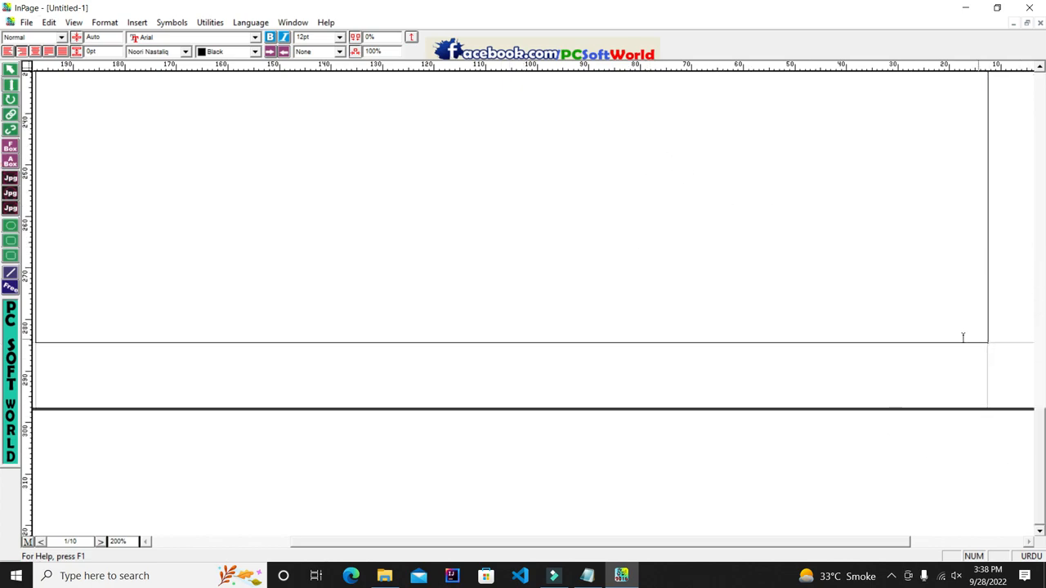
{"action": "left_click_drag", "start_coordinate": [1043, 451], "coordinate": [1042, 125]}
{"action": "left_click", "coordinate": [688, 286]}
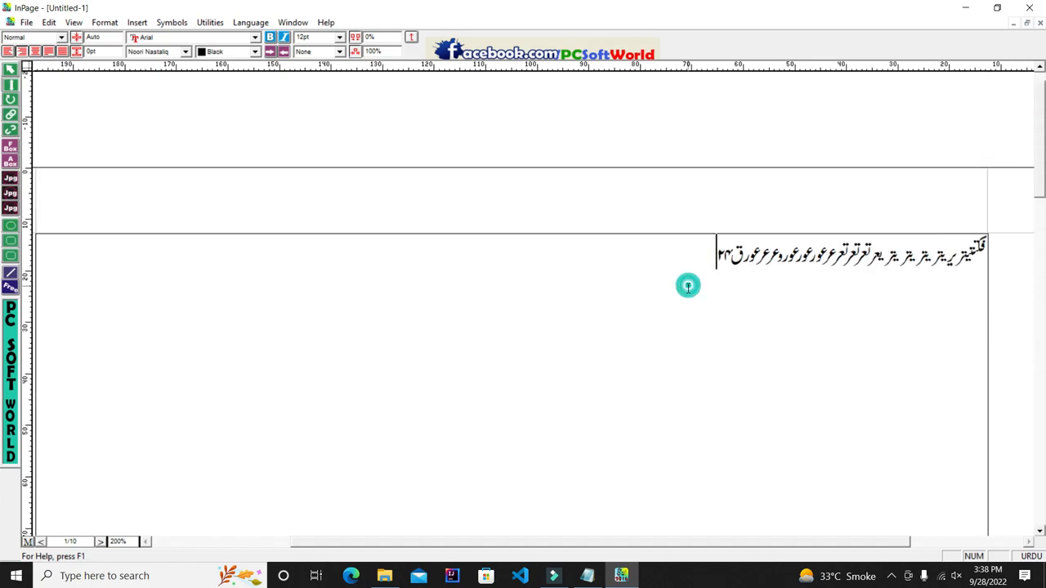
{"action": "left_click", "coordinate": [72, 542]}
{"action": "left_click", "coordinate": [85, 537]}
{"action": "left_click", "coordinate": [43, 544]}
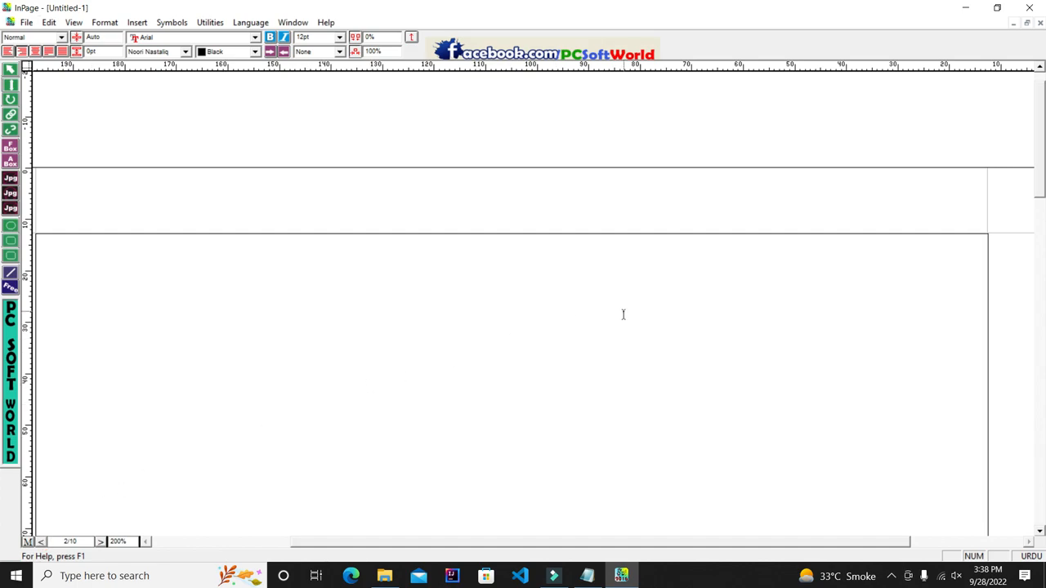
{"action": "left_click", "coordinate": [44, 545]}
{"action": "double_click", "coordinate": [67, 544]}
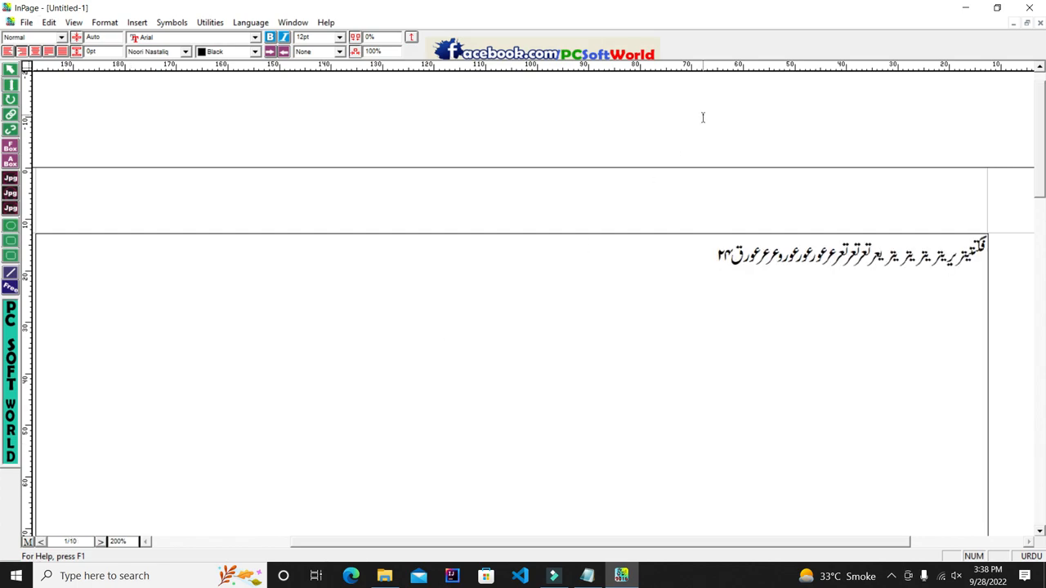
Step: Select the entire Urdu line on page 1 and delete it
{"action": "left_click_drag", "start_coordinate": [672, 246], "coordinate": [952, 260]}
{"action": "left_click", "coordinate": [616, 248]}
{"action": "left_click_drag", "start_coordinate": [539, 318], "coordinate": [978, 287]}
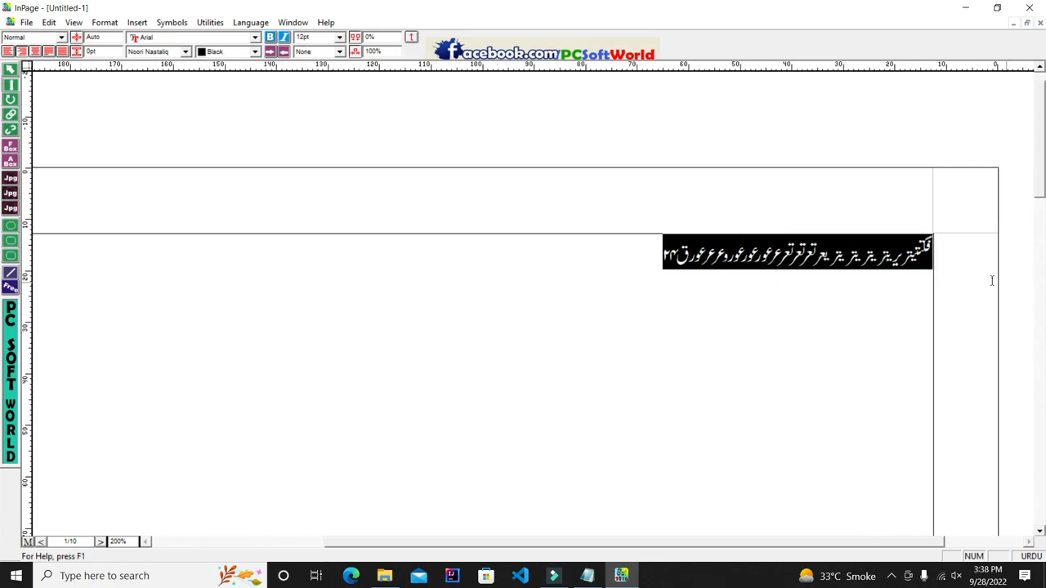
{"action": "key", "text": "Delete"}
{"action": "left_click_drag", "start_coordinate": [685, 545], "coordinate": [644, 551]}
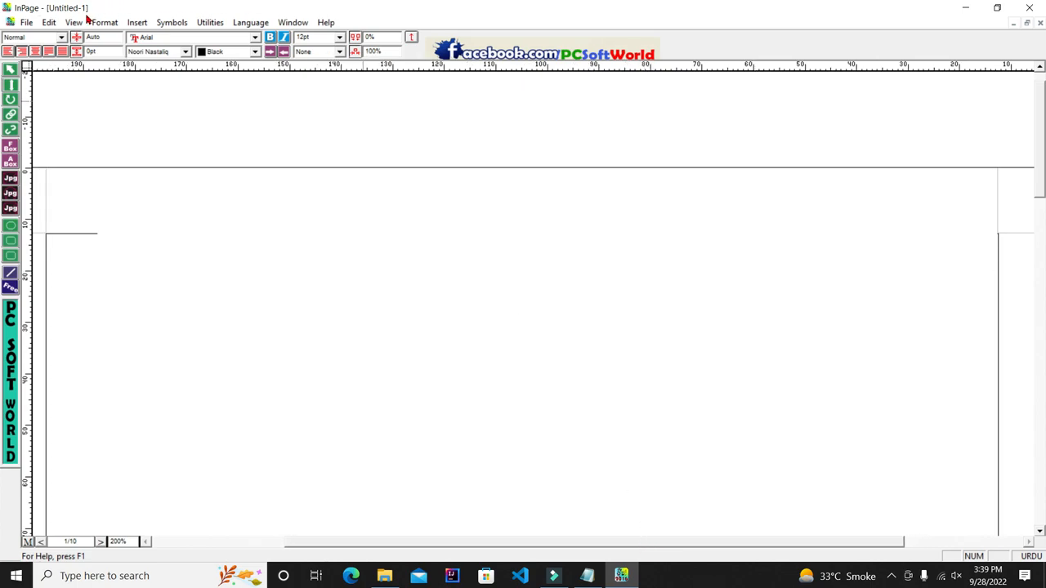
{"action": "left_click", "coordinate": [49, 23]}
{"action": "mouse_move", "coordinate": [113, 283]}
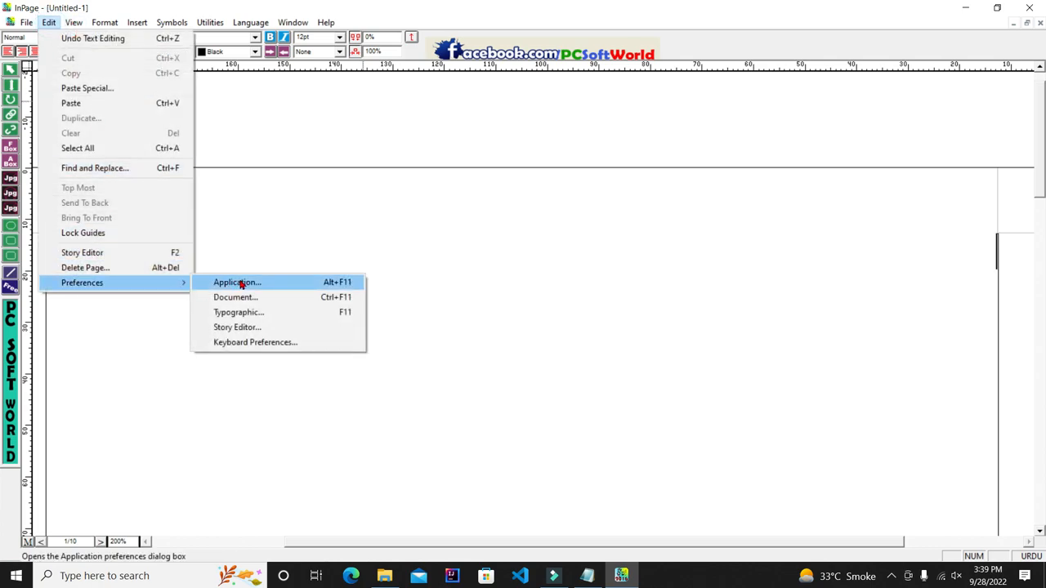
{"action": "left_click", "coordinate": [233, 344]}
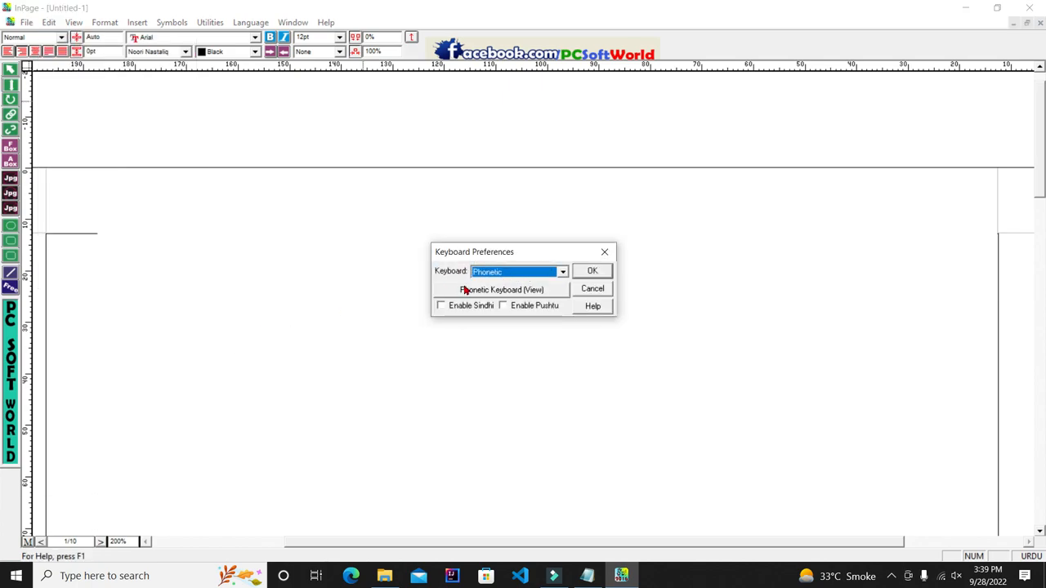
{"action": "left_click", "coordinate": [489, 296]}
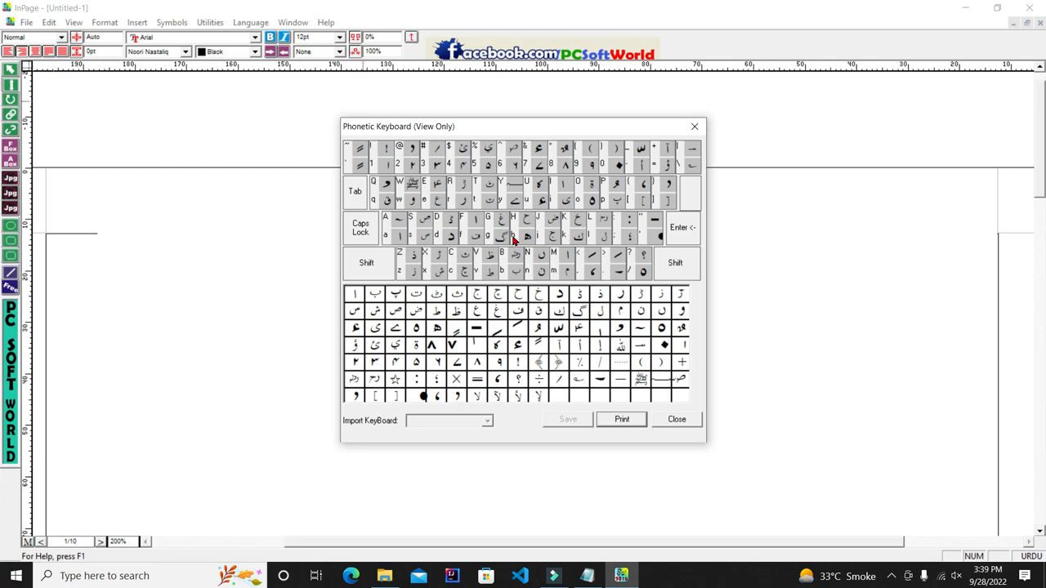
{"action": "left_click", "coordinate": [676, 420]}
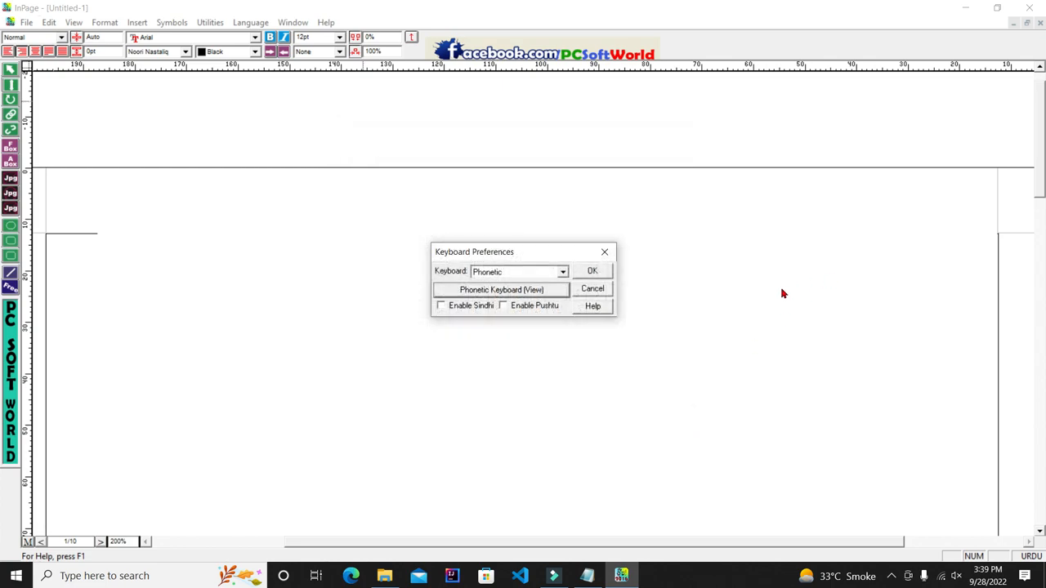
{"action": "left_click", "coordinate": [607, 252]}
Step: Type the test letters ہ and ح on two lines, then select and delete them
{"action": "type", "text": "ہ"}
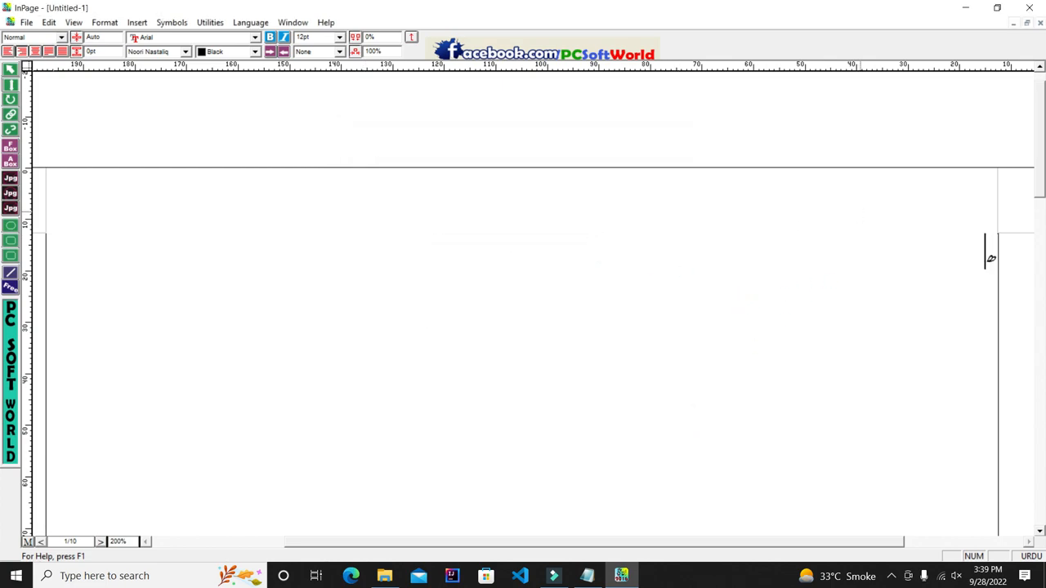
{"action": "key", "text": "Return"}
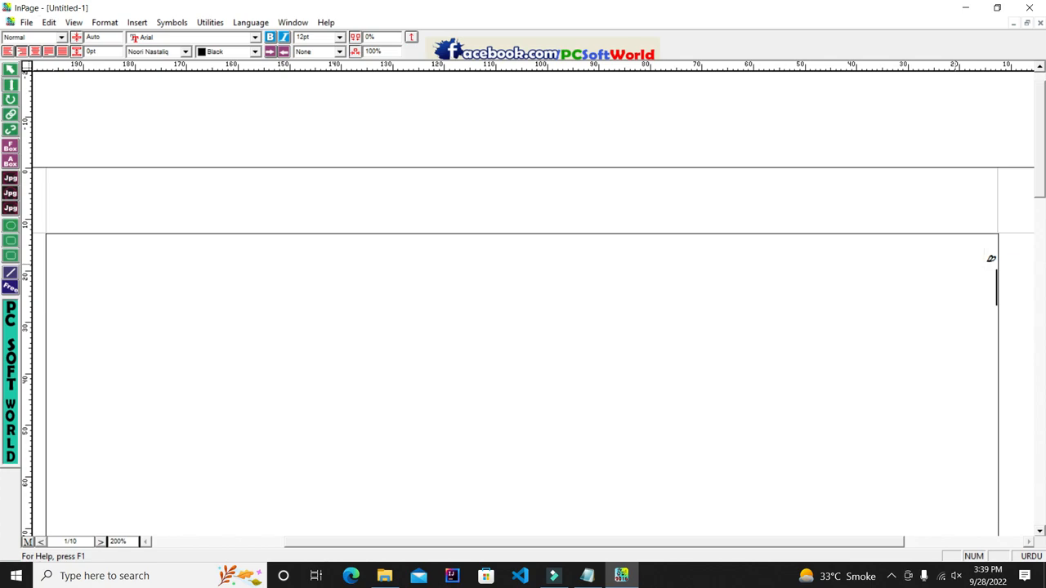
{"action": "key", "text": "Caps_Lock"}
{"action": "type", "text": "ح"}
{"action": "key", "text": "Caps_Lock"}
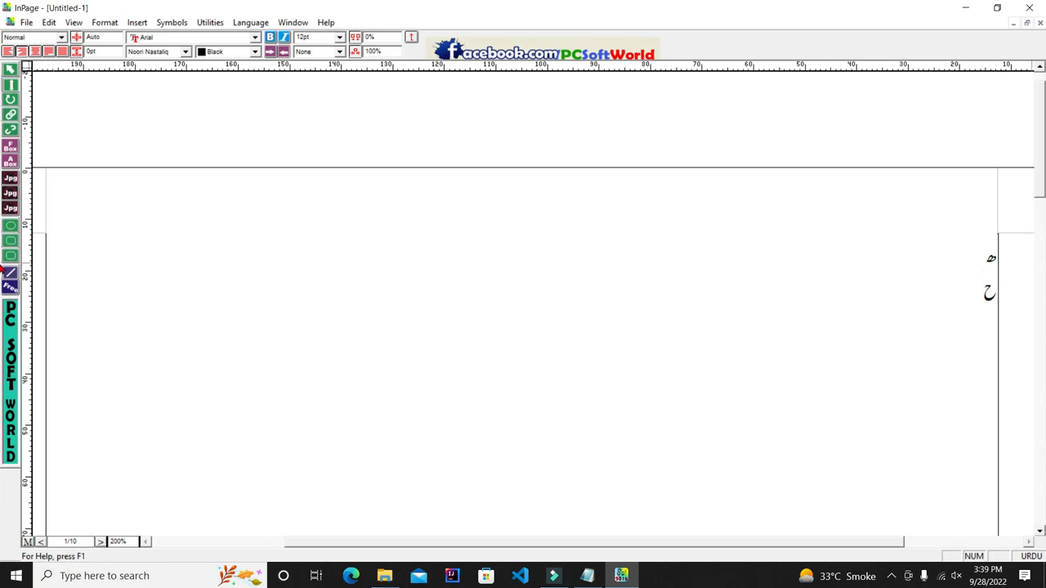
{"action": "left_click_drag", "start_coordinate": [968, 286], "coordinate": [1002, 243]}
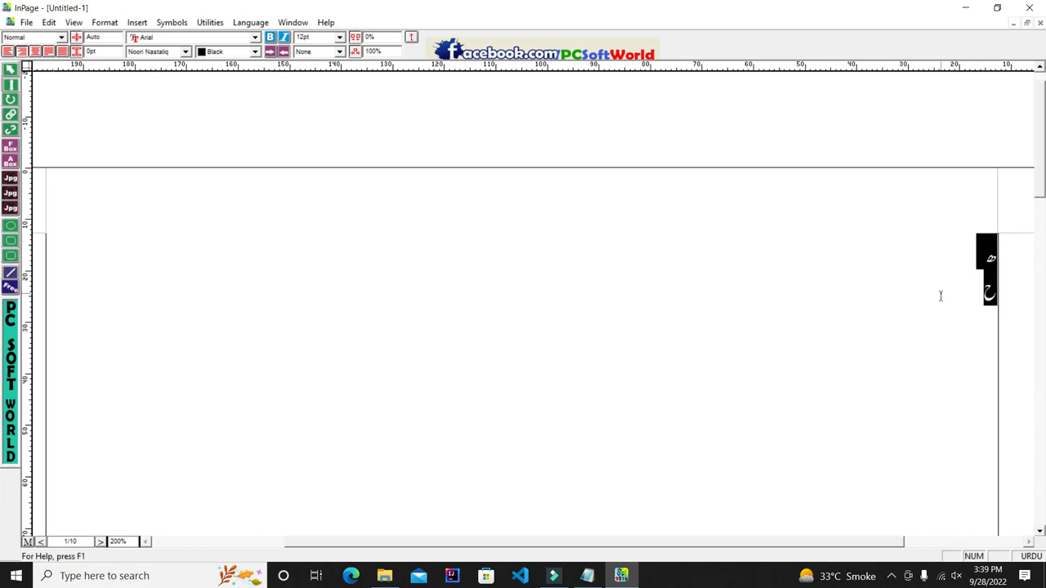
{"action": "key", "text": "Delete"}
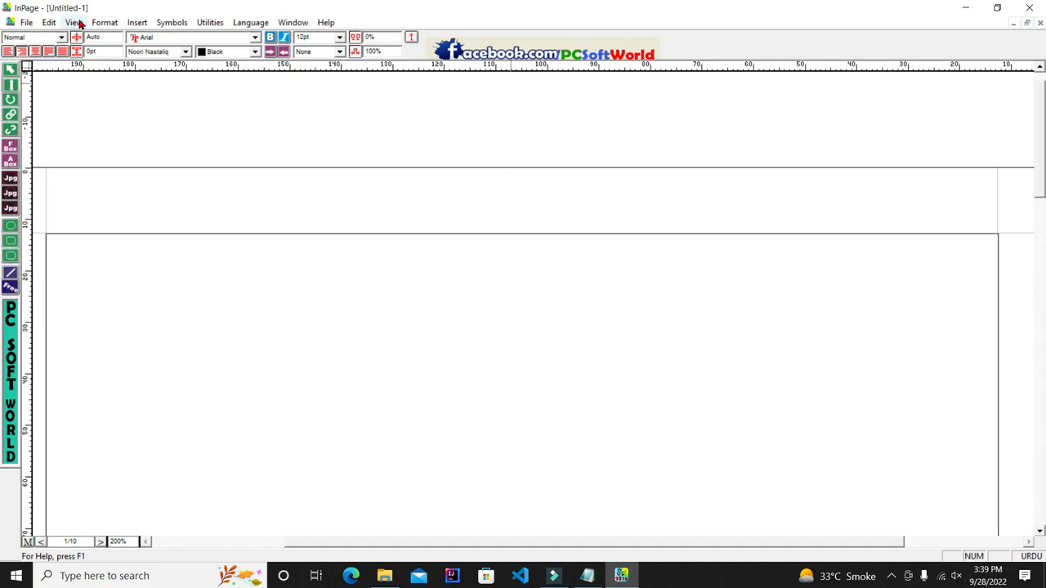
Step: Open Keyboard Preferences from the Edit menu
{"action": "left_click", "coordinate": [49, 23]}
{"action": "mouse_move", "coordinate": [117, 283]}
{"action": "left_click", "coordinate": [247, 344]}
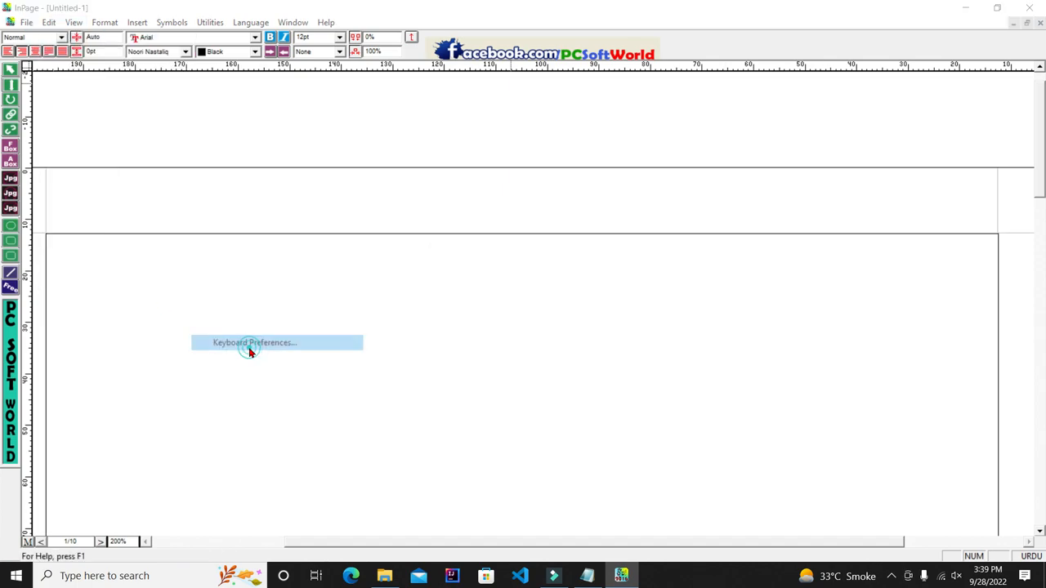
Step: View and close the phonetic keyboard chart, close Keyboard Preferences, and minimize InPage
{"action": "left_click", "coordinate": [488, 288]}
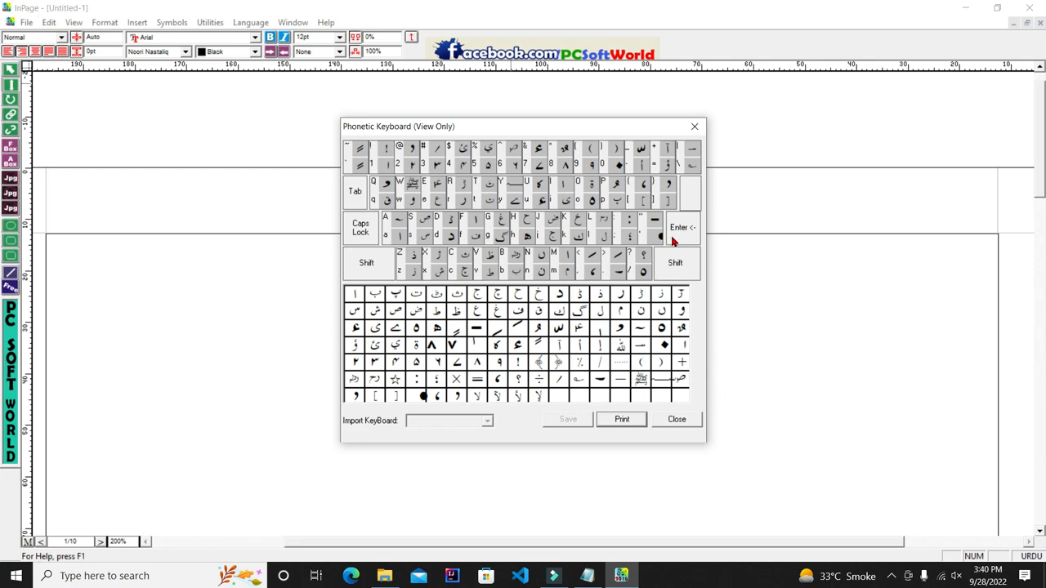
{"action": "left_click", "coordinate": [694, 126]}
{"action": "left_click", "coordinate": [612, 253]}
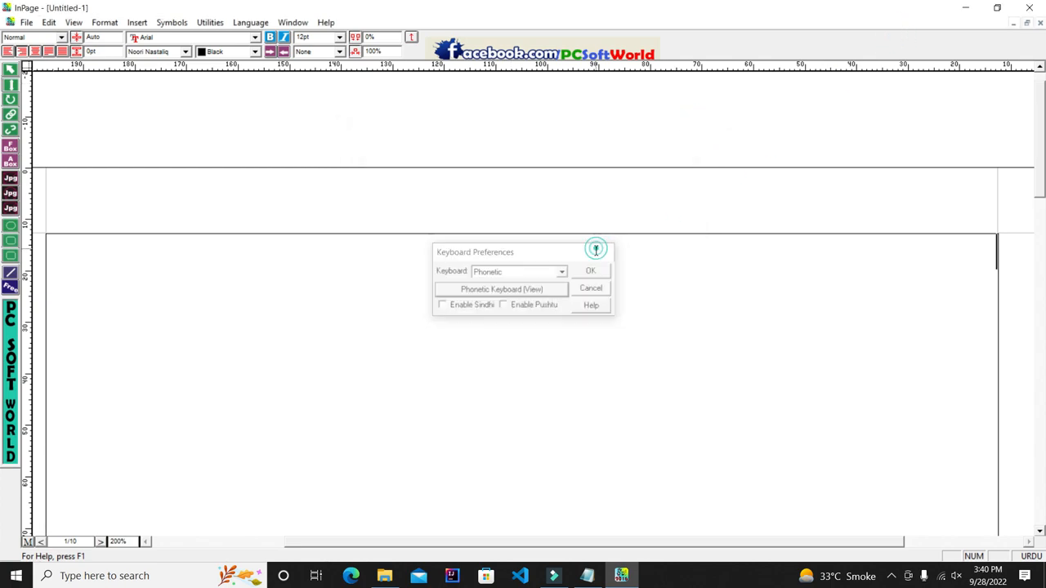
{"action": "left_click", "coordinate": [972, 7]}
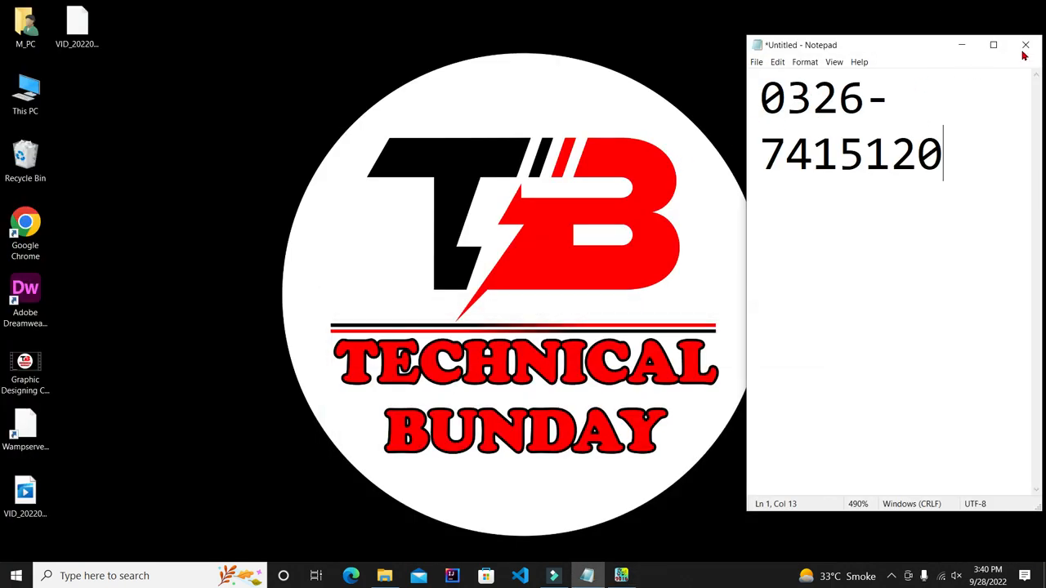
Step: Close the Notepad note without saving and refresh the desktop
{"action": "left_click", "coordinate": [1025, 45]}
{"action": "left_click", "coordinate": [547, 289]}
{"action": "right_click", "coordinate": [572, 187]}
{"action": "left_click", "coordinate": [609, 229]}
Step: Restore InPage, hide the screen recorder's controls, and refocus the document
{"action": "left_click", "coordinate": [588, 576]}
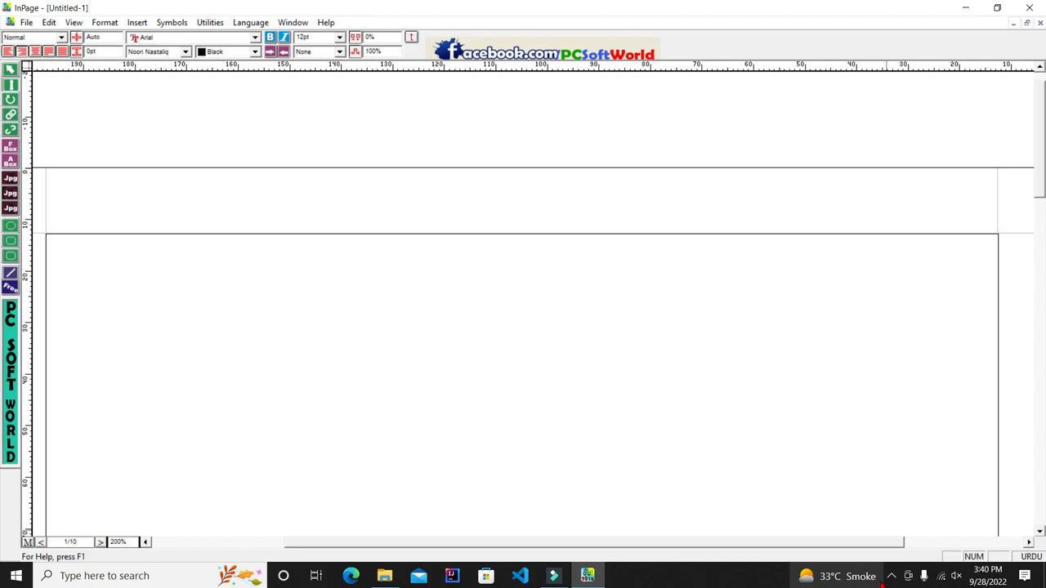
{"action": "left_click", "coordinate": [889, 583]}
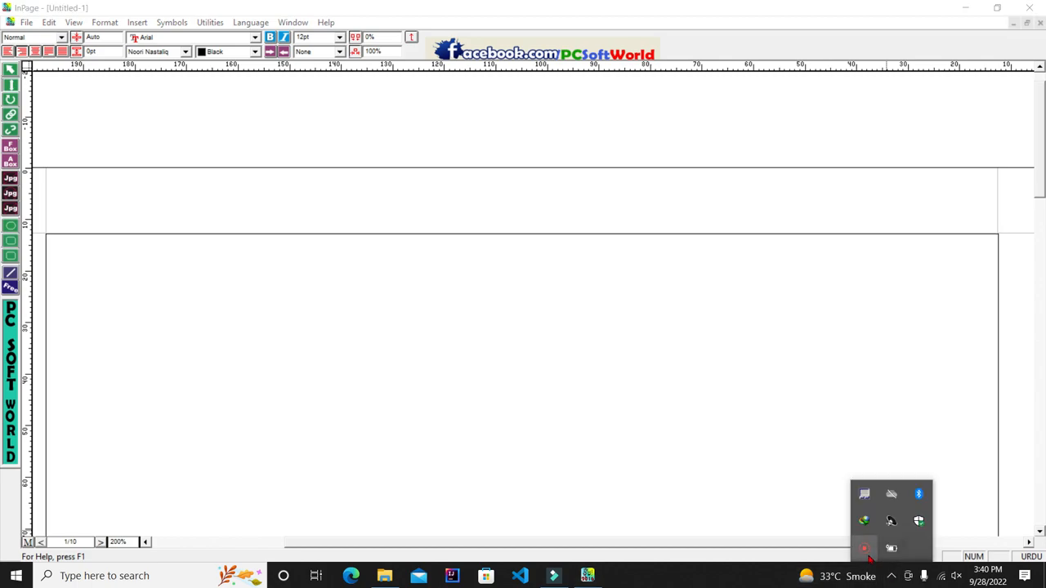
{"action": "left_click", "coordinate": [866, 552]}
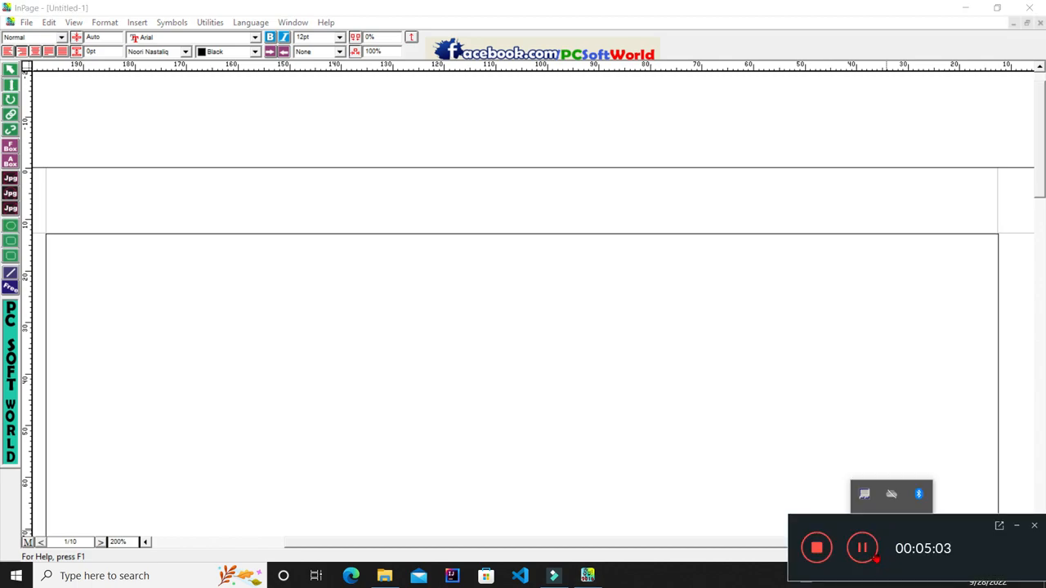
{"action": "left_click", "coordinate": [1016, 528]}
{"action": "left_click", "coordinate": [870, 376]}
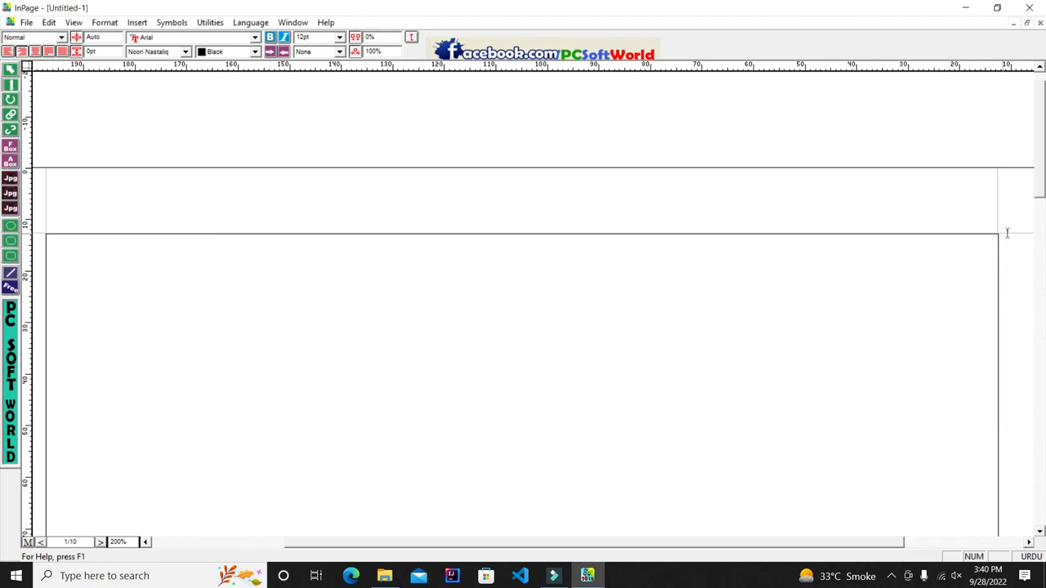
{"action": "scroll", "coordinate": [1041, 193], "scroll_direction": "down", "scroll_amount": 3}
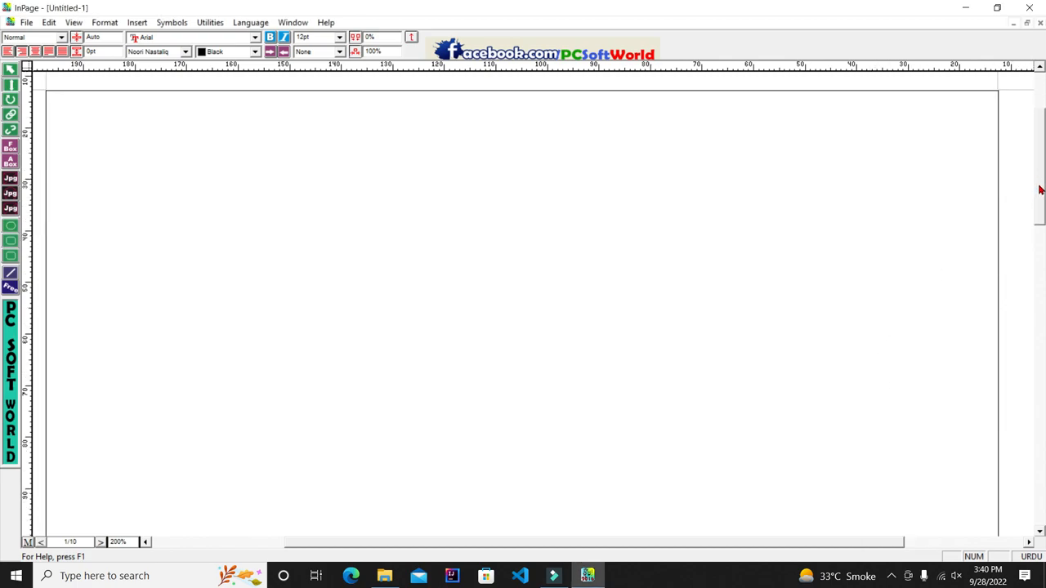
{"action": "scroll", "coordinate": [1040, 190], "scroll_direction": "up", "scroll_amount": 1}
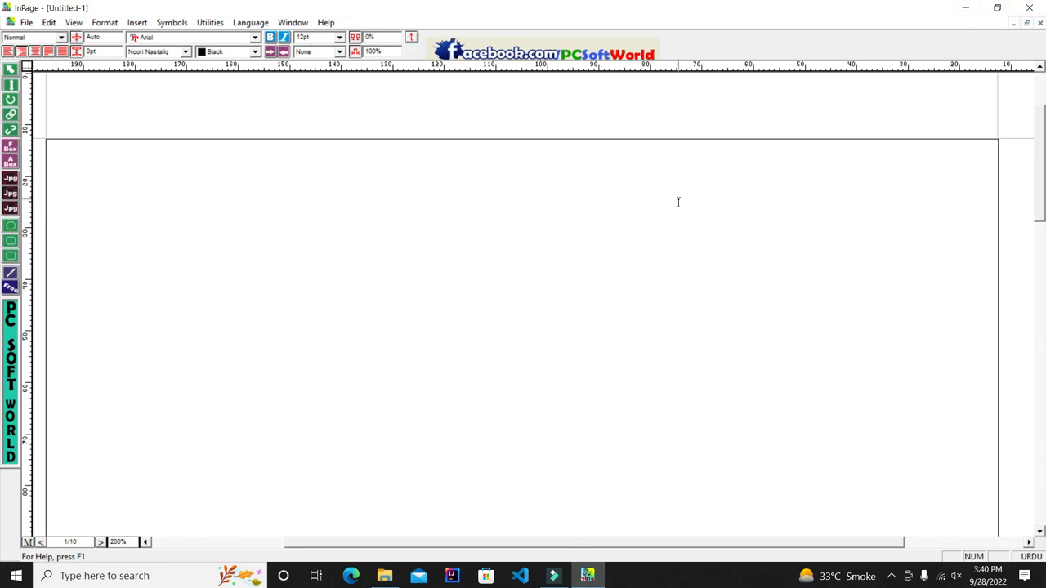
Step: Launch CorelDRAW 2021 (64-Bit) from the Start menu and dismiss the reconnect warning
{"action": "left_click", "coordinate": [37, 580]}
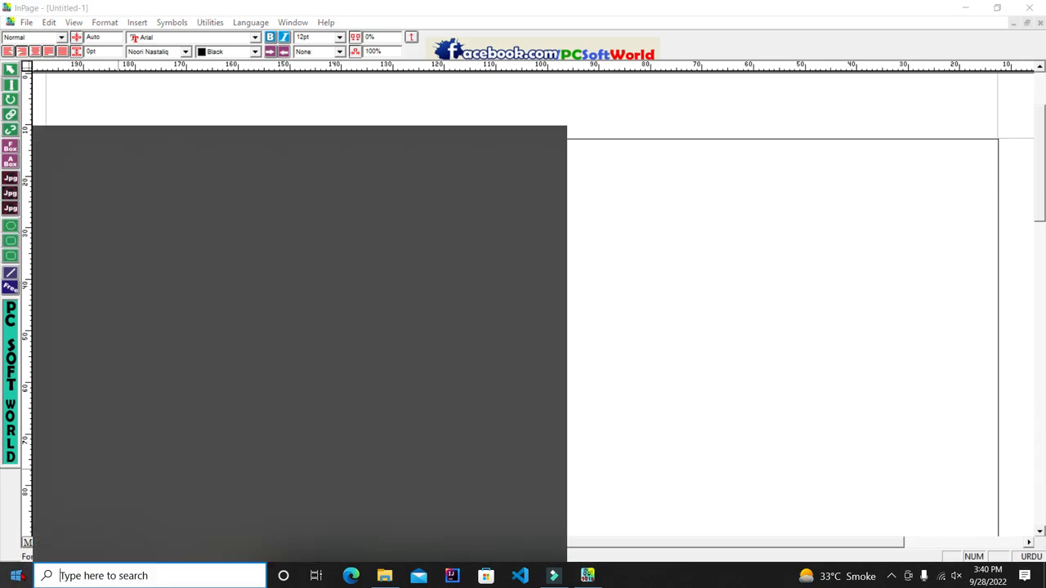
{"action": "left_click", "coordinate": [16, 577]}
{"action": "scroll", "coordinate": [144, 466], "scroll_direction": "down", "scroll_amount": 1}
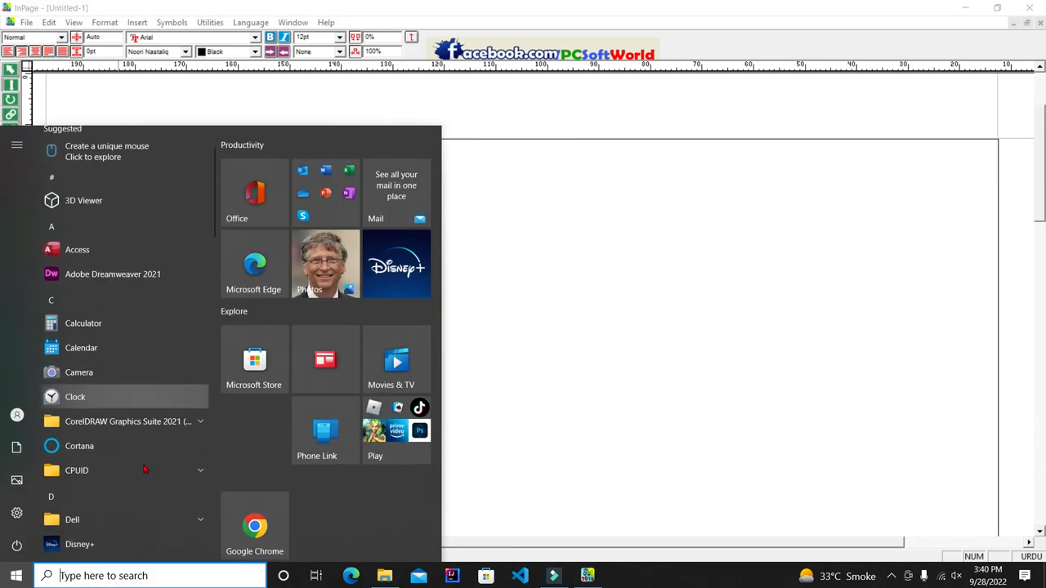
{"action": "left_click", "coordinate": [161, 425]}
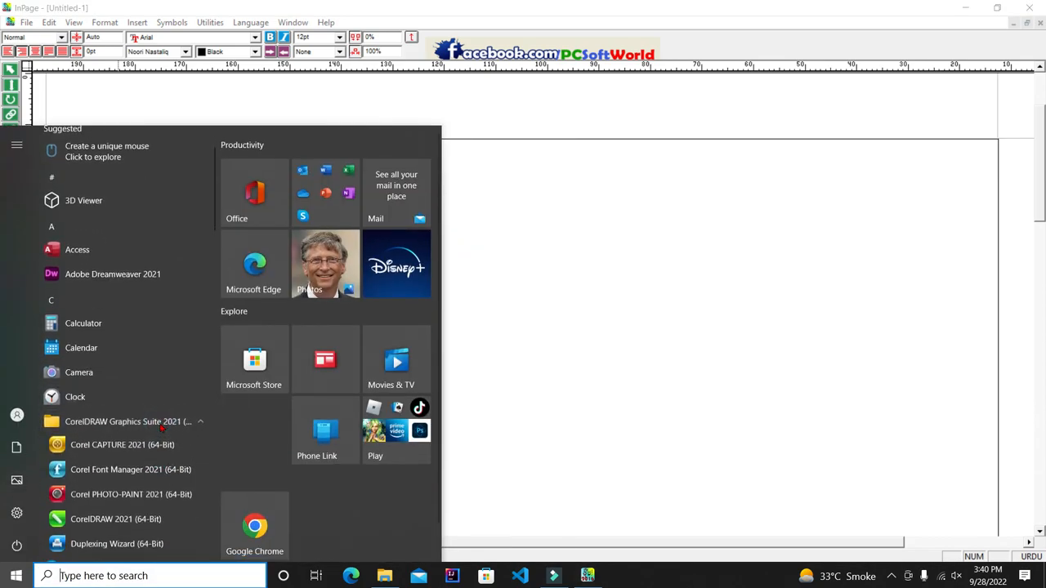
{"action": "left_click", "coordinate": [122, 520]}
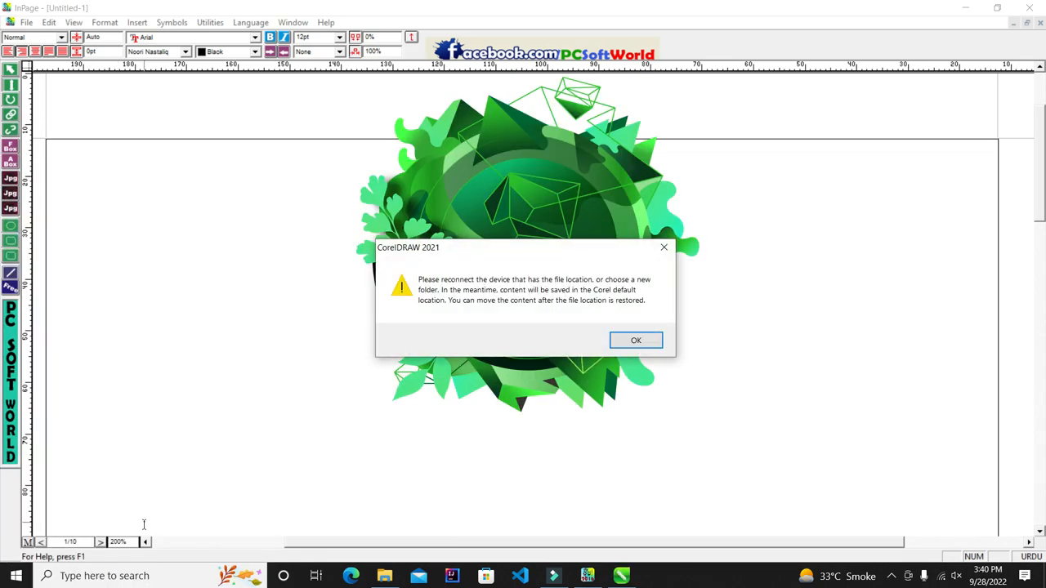
{"action": "left_click", "coordinate": [647, 340]}
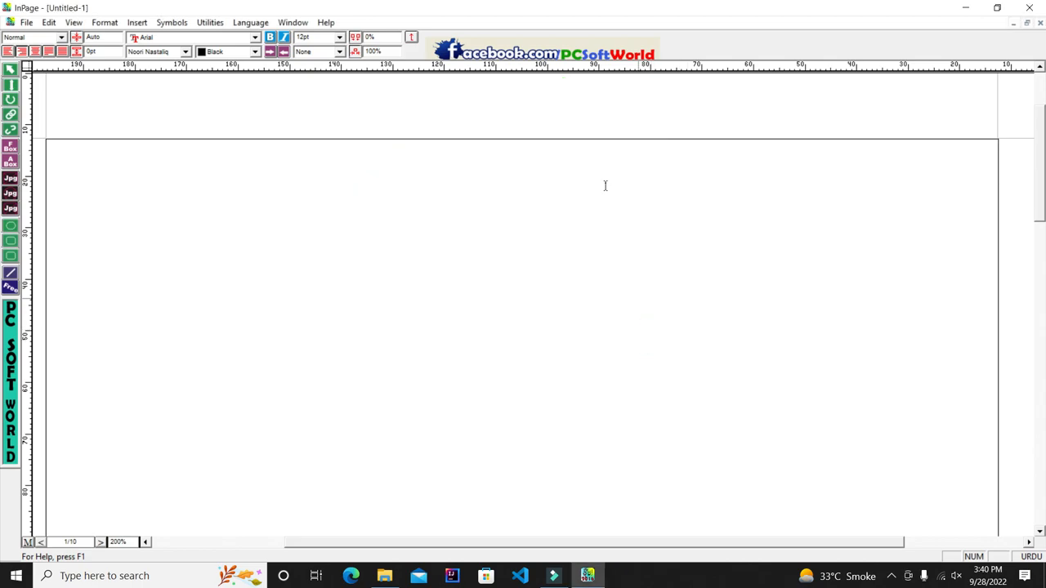
Step: Minimize InPage and restore it from the taskbar
{"action": "left_click", "coordinate": [967, 8]}
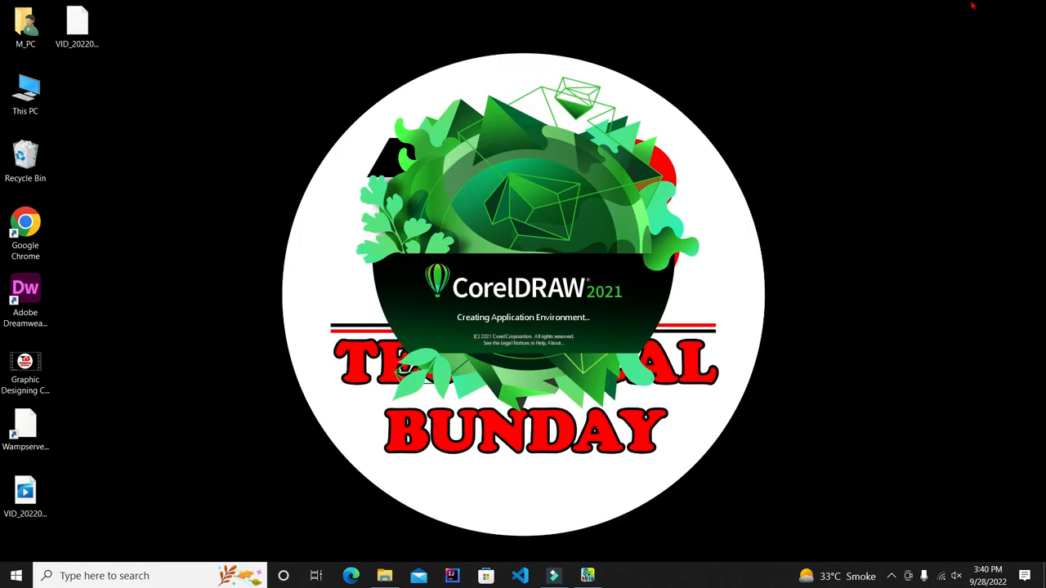
{"action": "mouse_move", "coordinate": [588, 575]}
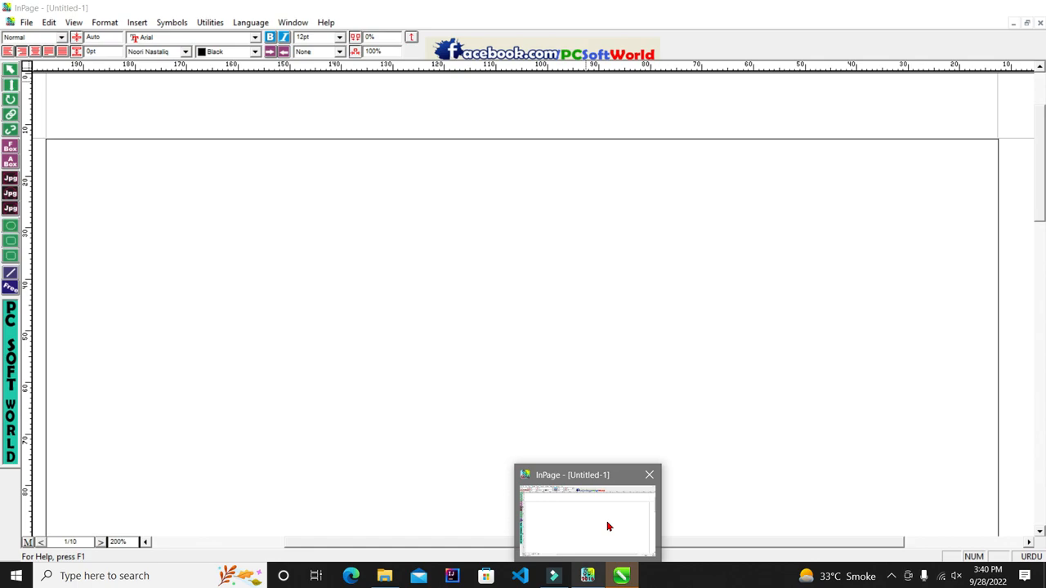
{"action": "left_click", "coordinate": [608, 529]}
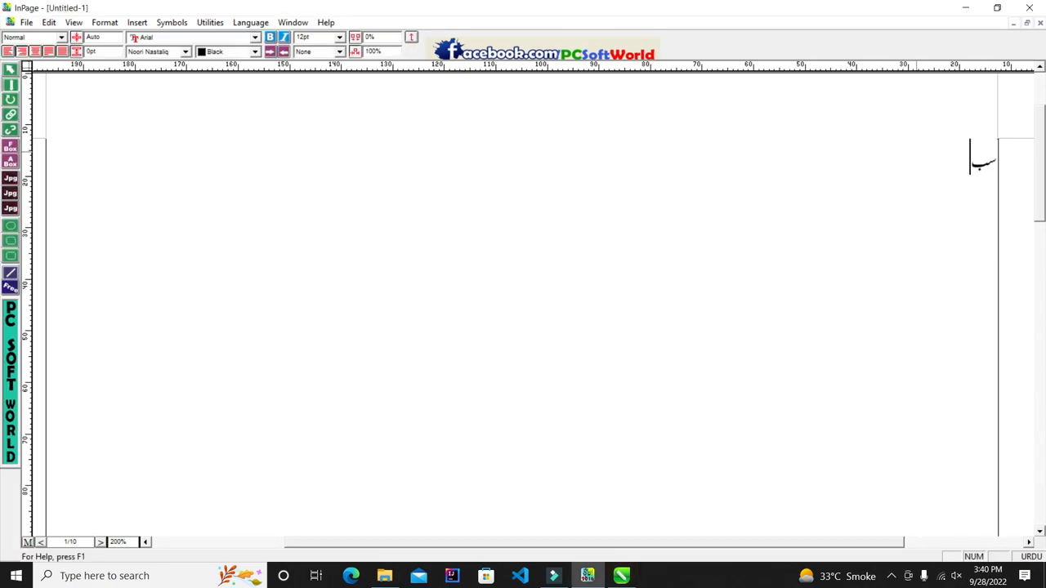
Step: Type the two-word Urdu name, using Caps Lock for the letter ح
{"action": "key", "text": "Caps_Lock"}
{"action": "key", "text": "Caps_Lock"}
{"action": "key", "text": "Caps_Lock"}
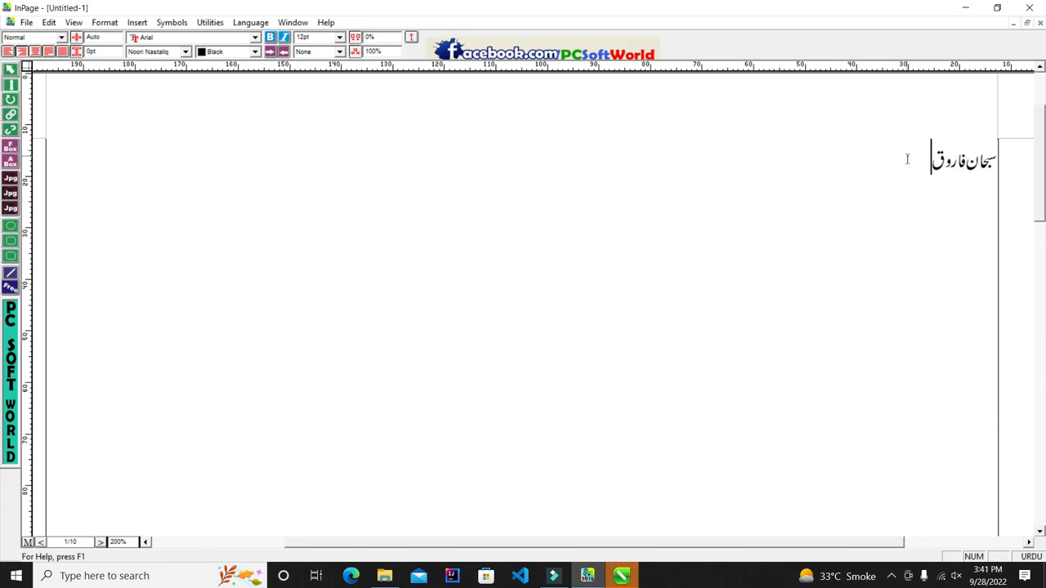
Step: Select the whole Urdu name and set its font size to 50 pt
{"action": "key", "text": "ctrl+a"}
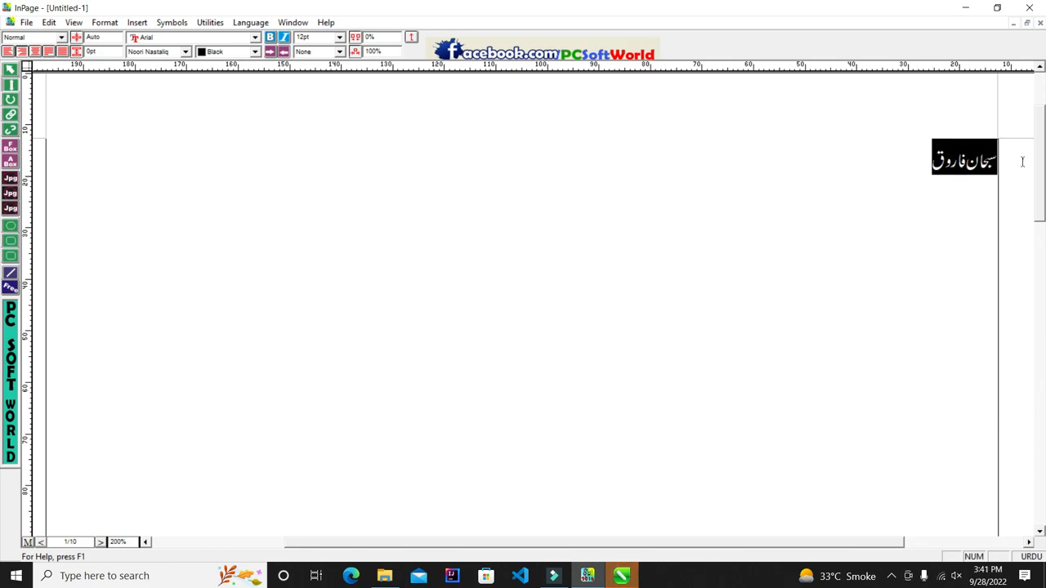
{"action": "left_click", "coordinate": [340, 42]}
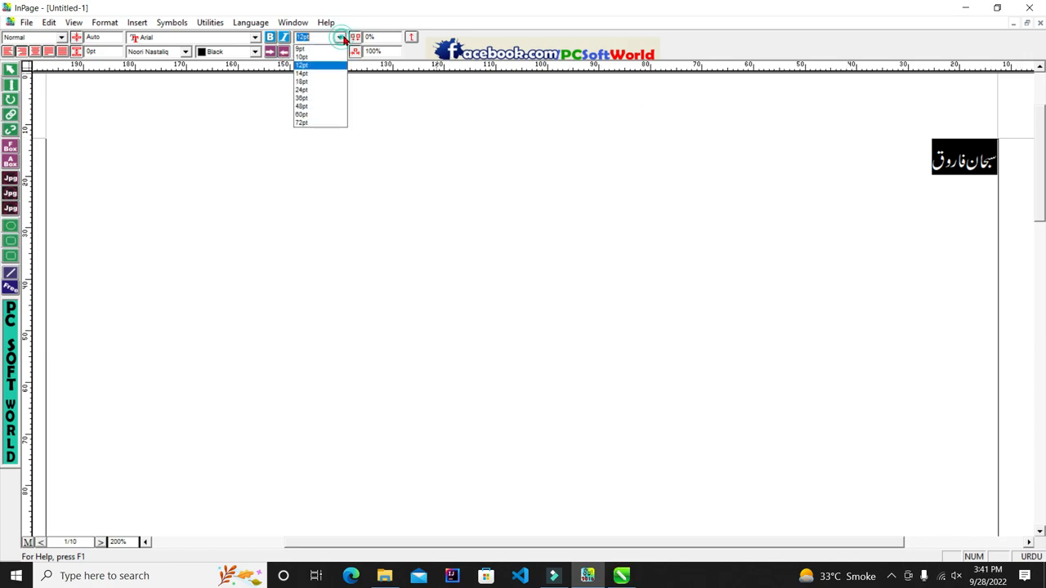
{"action": "left_click", "coordinate": [319, 36]}
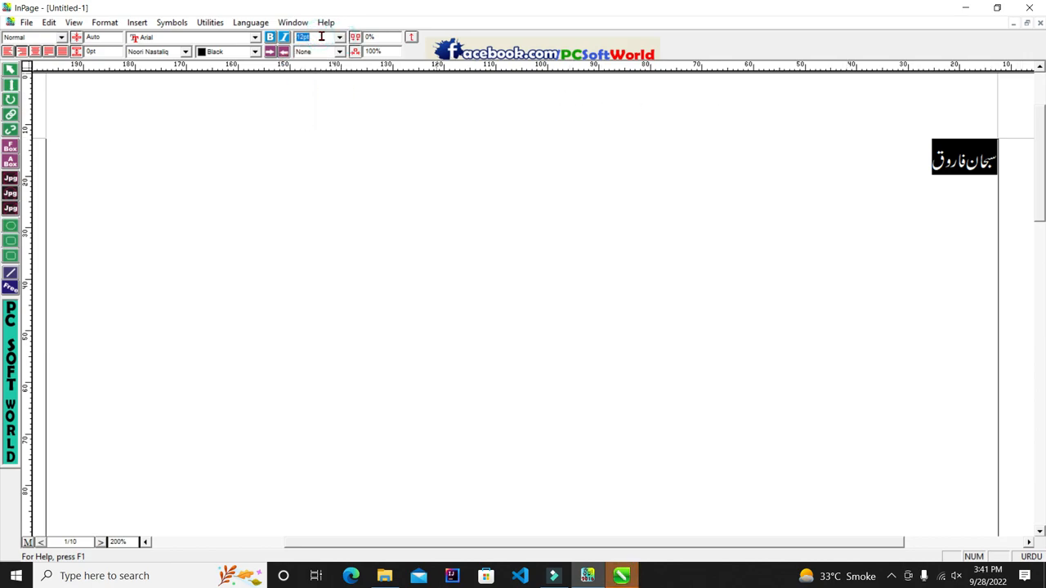
{"action": "type", "text": "50"}
{"action": "key", "text": "Return"}
{"action": "left_click_drag", "start_coordinate": [698, 257], "coordinate": [994, 258]}
{"action": "left_click", "coordinate": [610, 237]}
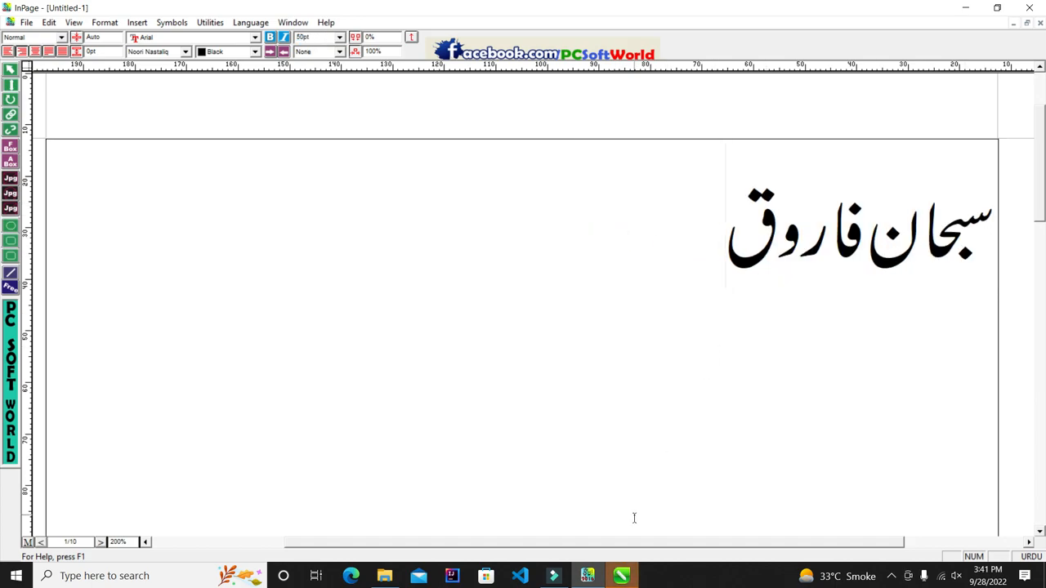
{"action": "left_click", "coordinate": [621, 576]}
Step: Create a new blank CorelDRAW document, then select the Urdu name in InPage
{"action": "left_click", "coordinate": [206, 126]}
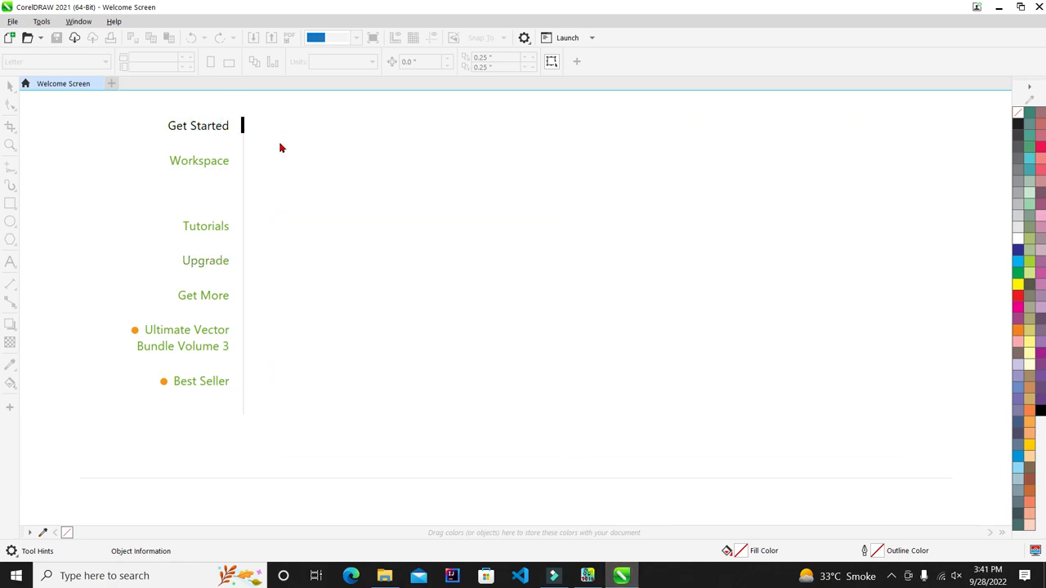
{"action": "left_click", "coordinate": [323, 164]}
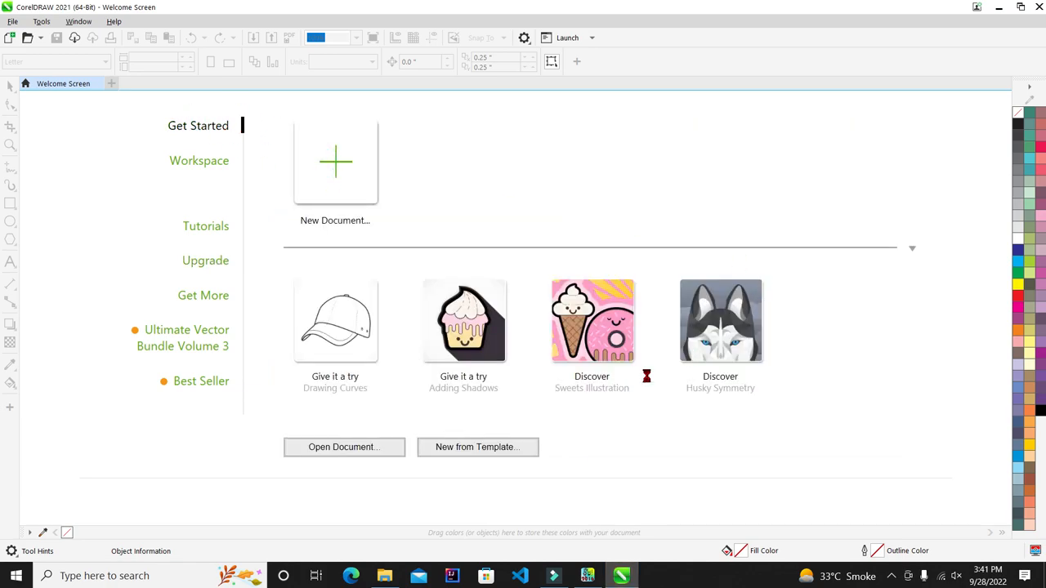
{"action": "left_click", "coordinate": [589, 575]}
{"action": "left_click_drag", "start_coordinate": [707, 214], "coordinate": [993, 215]}
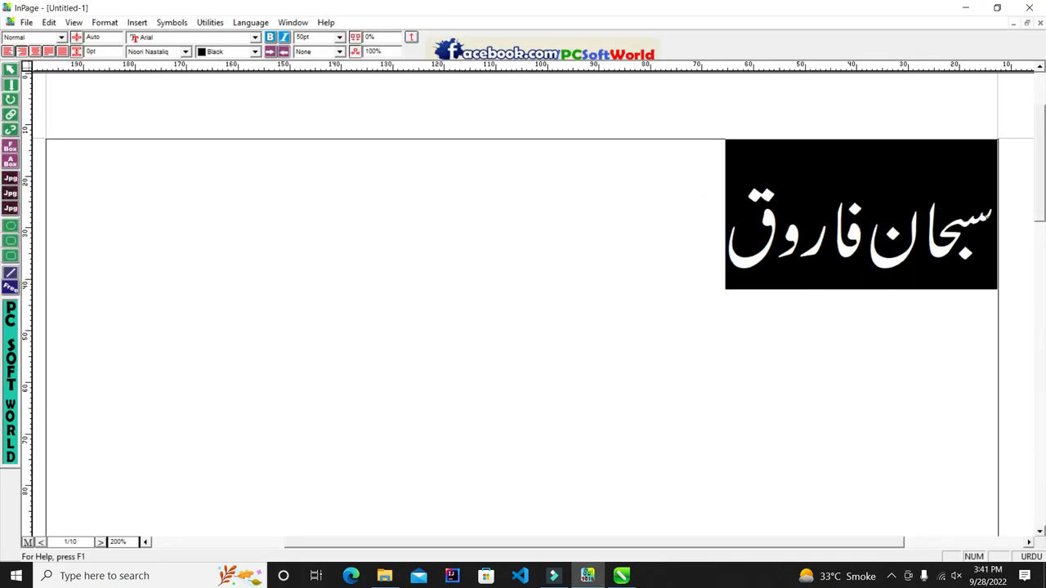
{"action": "right_click", "coordinate": [896, 200]}
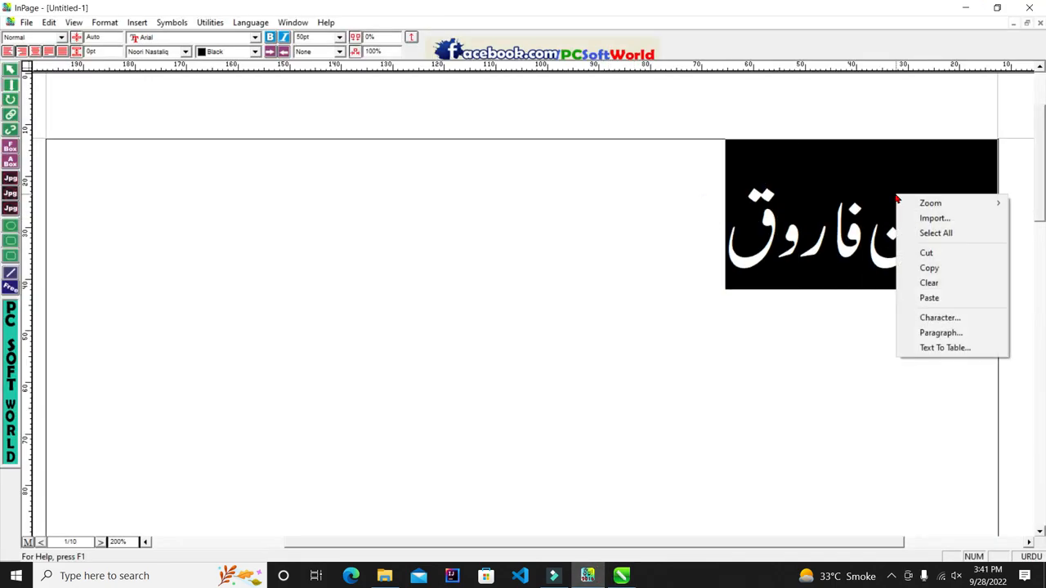
{"action": "left_click", "coordinate": [929, 268]}
{"action": "left_click", "coordinate": [622, 576]}
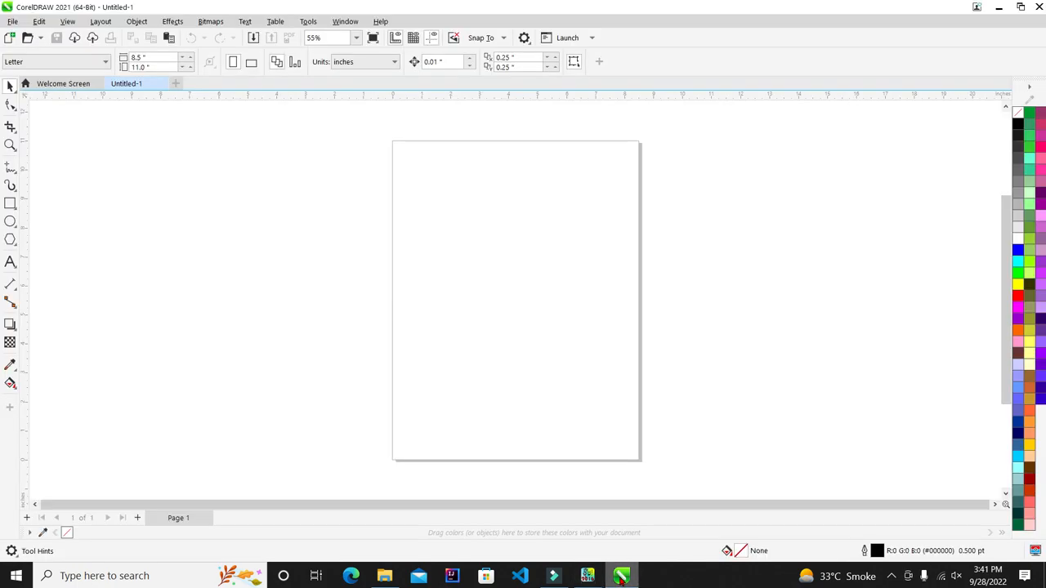
{"action": "right_click", "coordinate": [470, 215]}
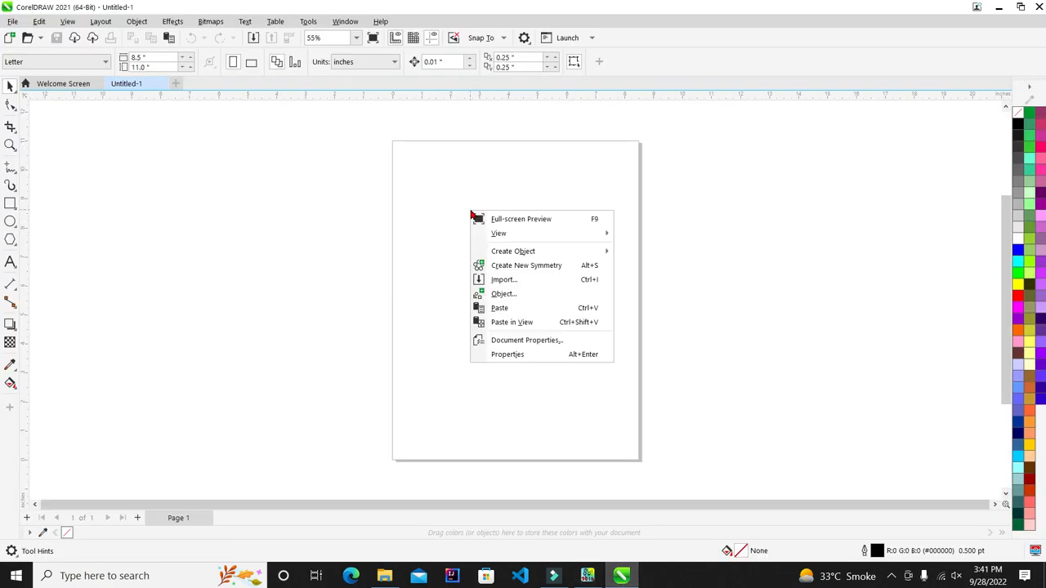
{"action": "left_click", "coordinate": [540, 306]}
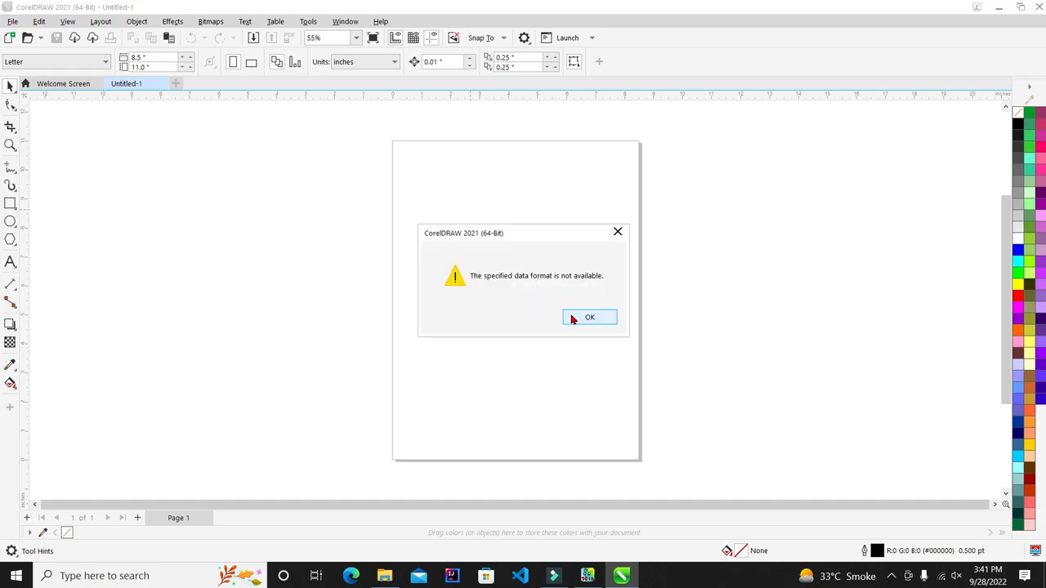
{"action": "left_click_drag", "start_coordinate": [476, 232], "coordinate": [449, 221]}
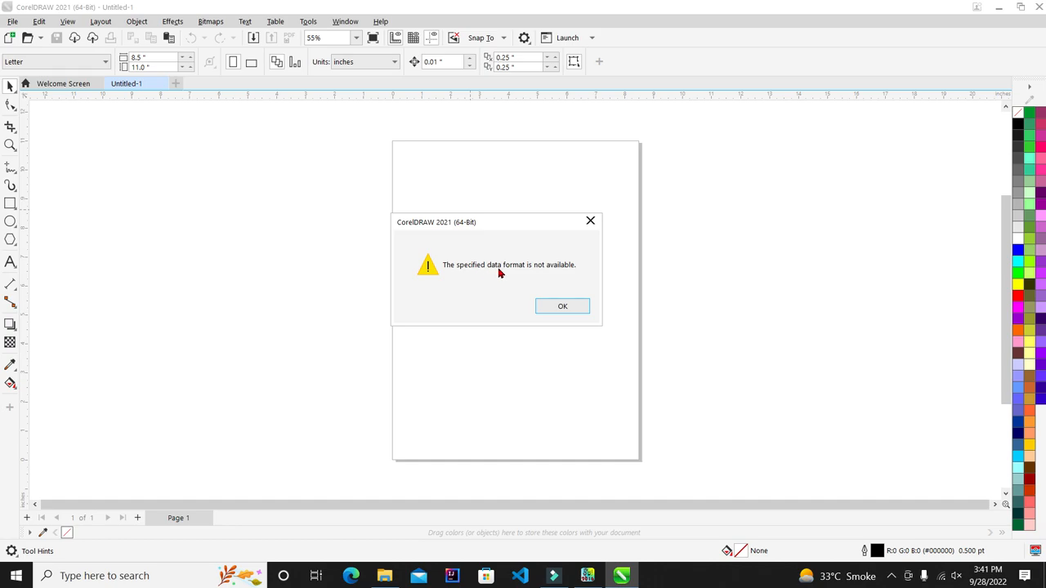
{"action": "left_click", "coordinate": [562, 307]}
{"action": "left_click", "coordinate": [587, 575]}
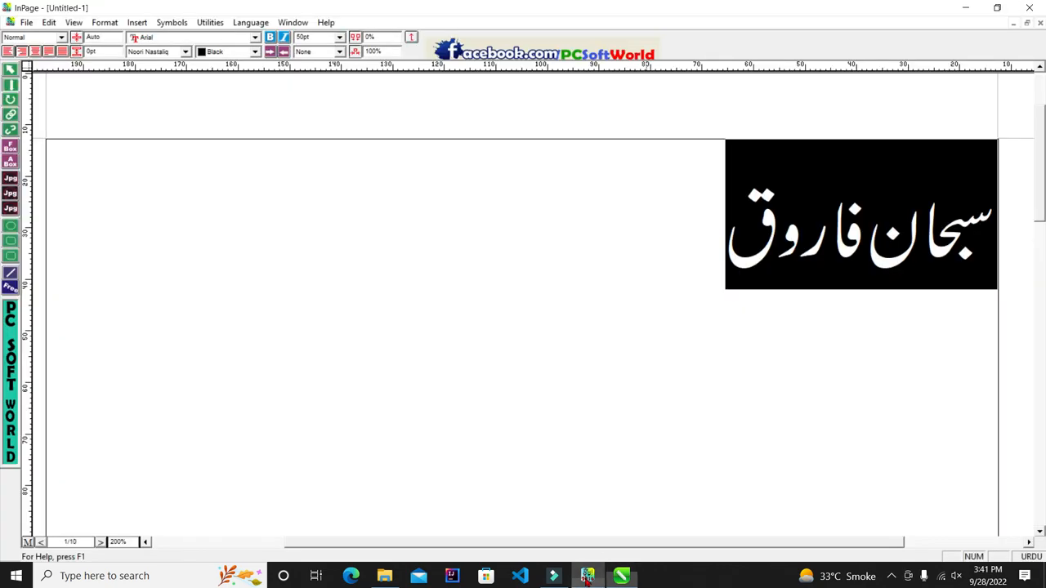
Step: Select the Urdu name's whole text box as an object, copy it, and switch to CorelDRAW
{"action": "left_click", "coordinate": [621, 229]}
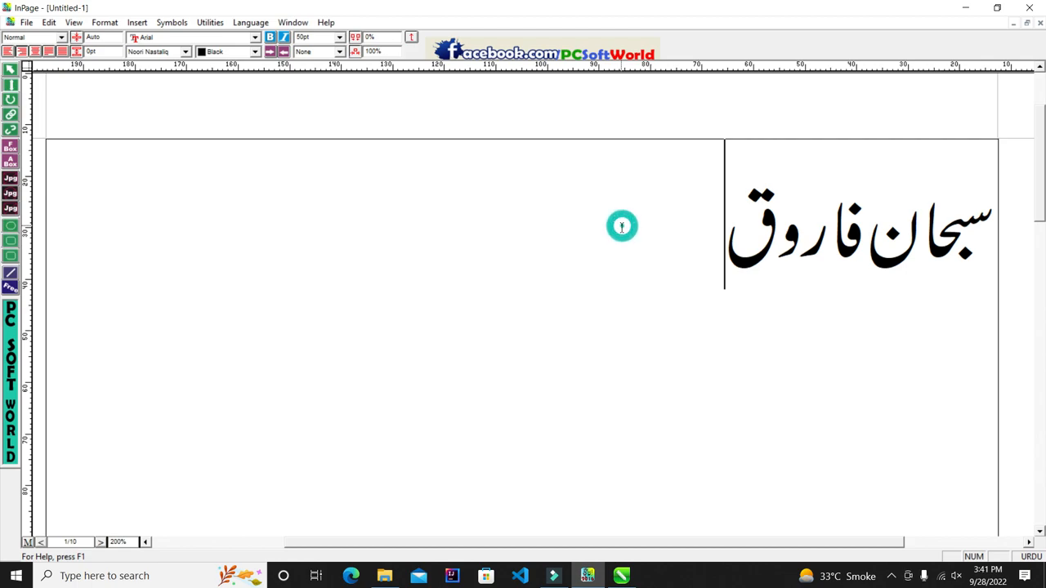
{"action": "left_click", "coordinate": [11, 70]}
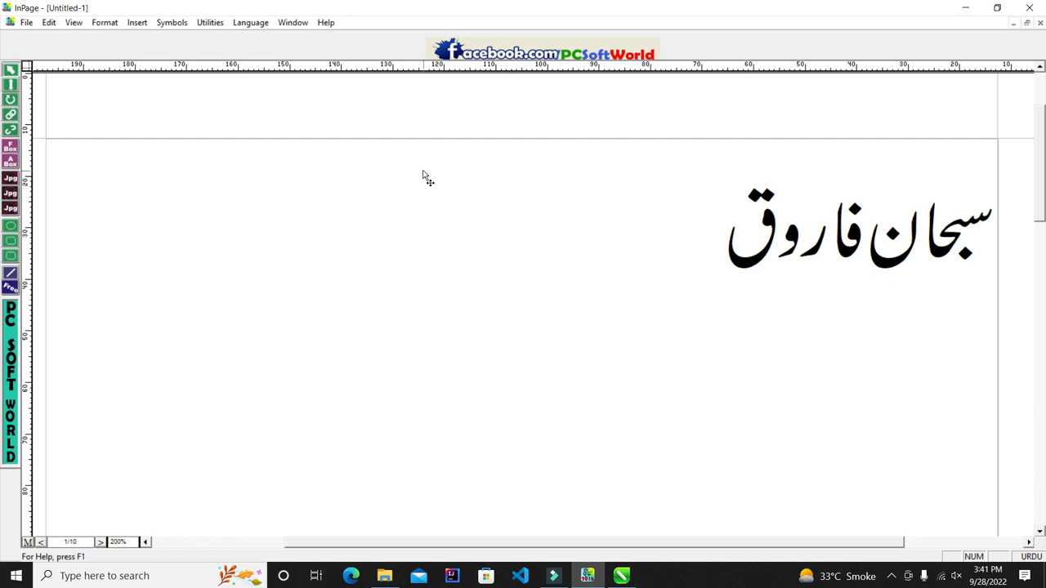
{"action": "left_click", "coordinate": [438, 243]}
{"action": "right_click", "coordinate": [439, 244]}
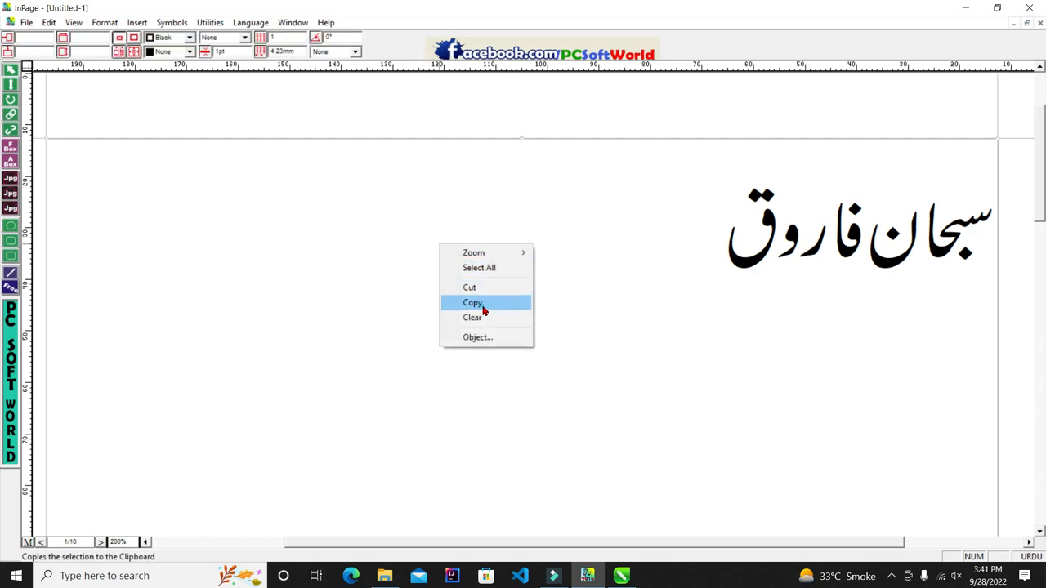
{"action": "left_click", "coordinate": [483, 304]}
{"action": "left_click", "coordinate": [621, 575]}
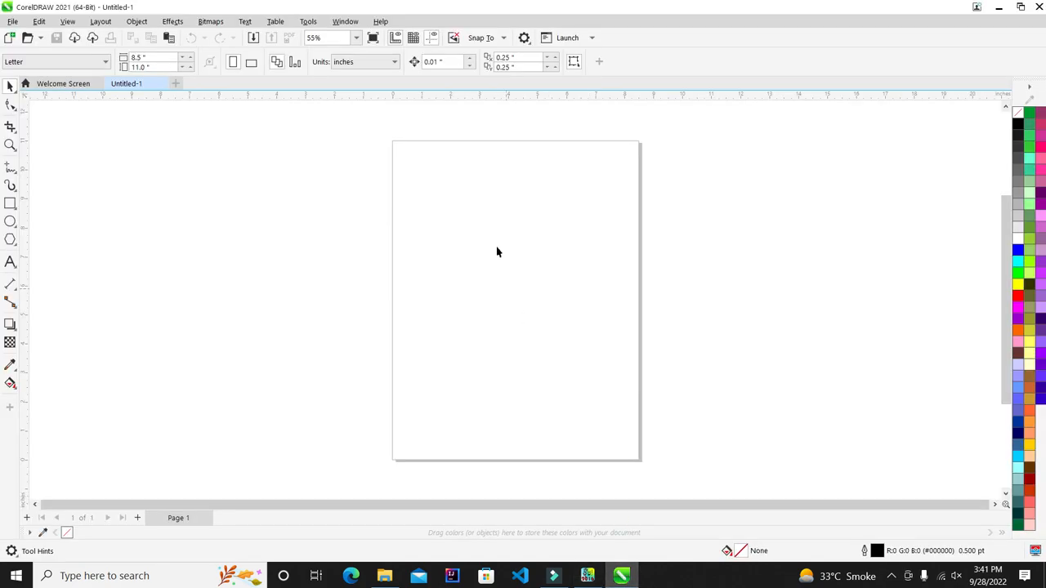
Step: Paste the Urdu name into CorelDRAW as curves and shrink it to about 5.33 inches wide
{"action": "right_click", "coordinate": [440, 210]}
{"action": "left_click", "coordinate": [497, 299]}
{"action": "scroll", "coordinate": [377, 267], "scroll_direction": "down", "scroll_amount": 2}
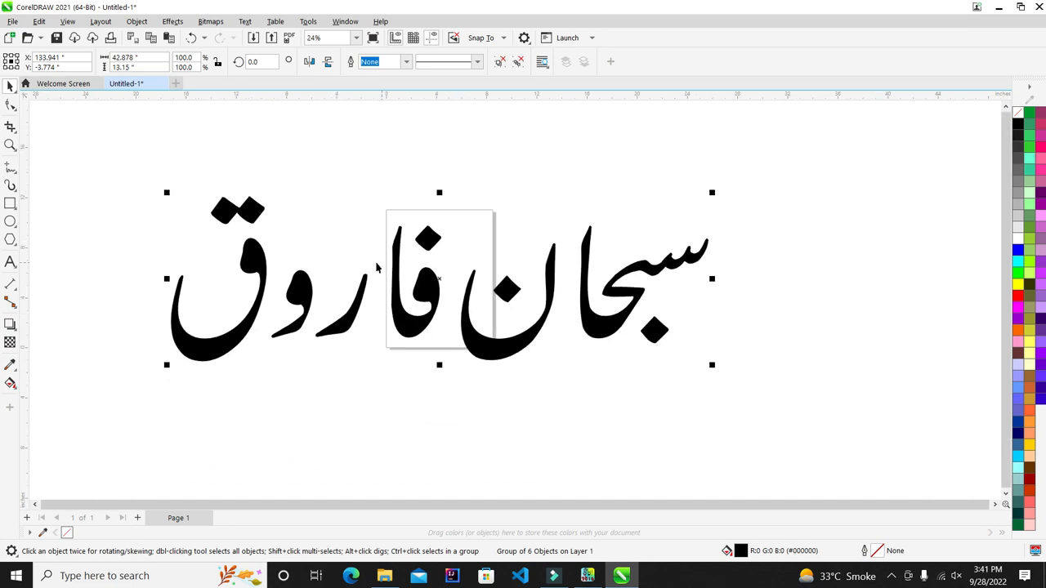
{"action": "scroll", "coordinate": [323, 286], "scroll_direction": "up", "scroll_amount": 1}
{"action": "left_click_drag", "start_coordinate": [770, 183], "coordinate": [578, 271]}
{"action": "scroll", "coordinate": [485, 287], "scroll_direction": "up", "scroll_amount": 1}
{"action": "scroll", "coordinate": [333, 243], "scroll_direction": "up", "scroll_amount": 1}
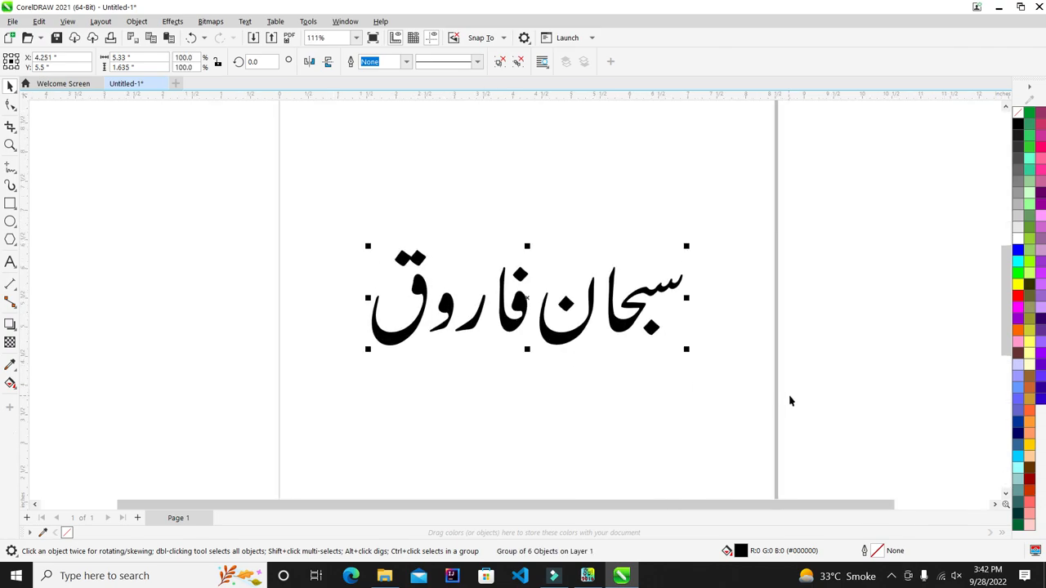
{"action": "scroll", "coordinate": [781, 389], "scroll_direction": "up", "scroll_amount": 1}
Step: Fill the pasted Urdu name red after trying pink and olive, then fit it in the window
{"action": "left_click", "coordinate": [1040, 215]}
{"action": "left_click", "coordinate": [1029, 296]}
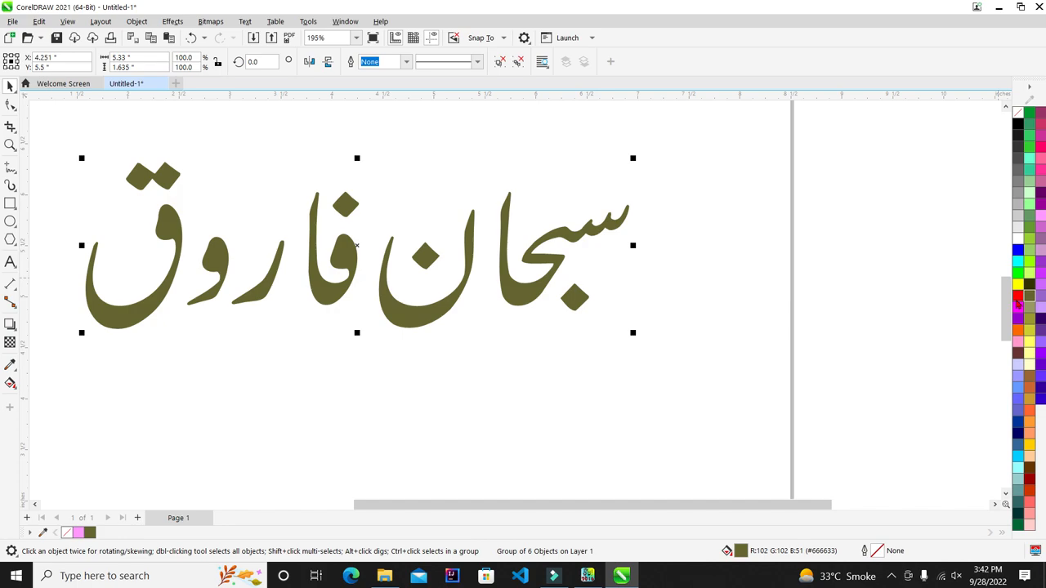
{"action": "left_click", "coordinate": [1018, 297]}
{"action": "scroll", "coordinate": [518, 264], "scroll_direction": "up", "scroll_amount": 5}
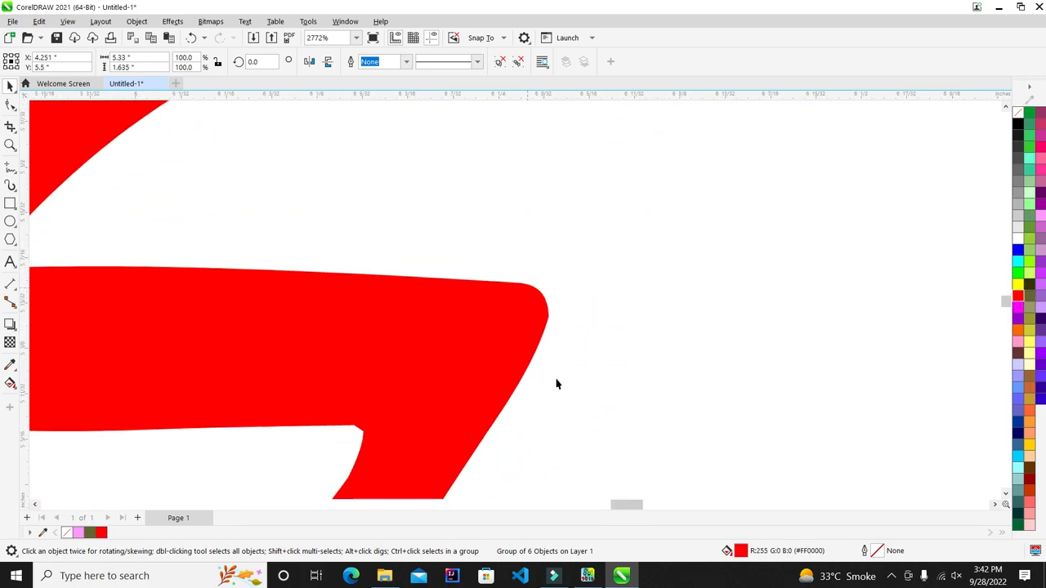
{"action": "scroll", "coordinate": [556, 384], "scroll_direction": "up", "scroll_amount": 7}
{"action": "scroll", "coordinate": [494, 330], "scroll_direction": "up", "scroll_amount": 2}
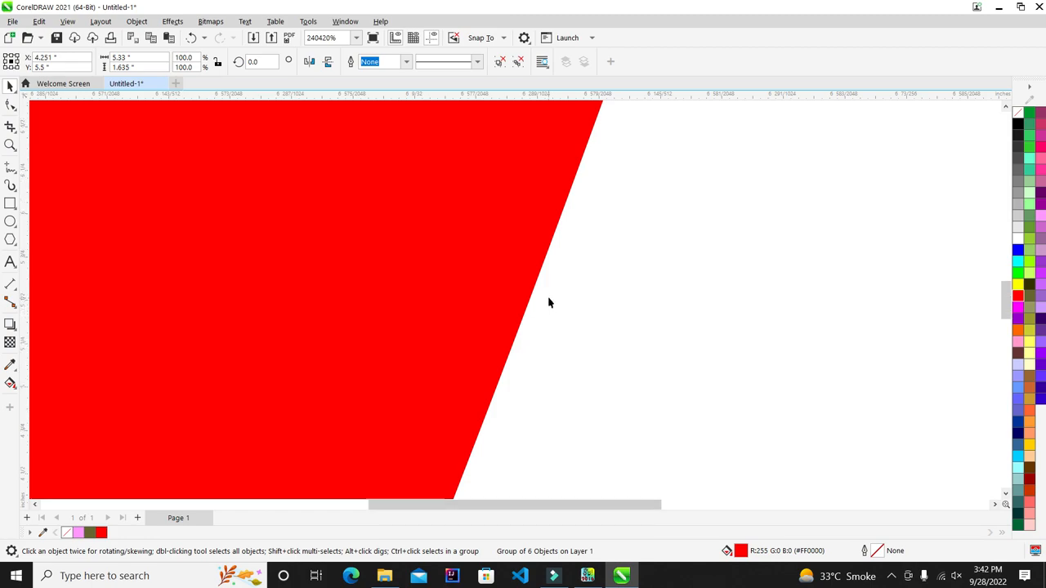
{"action": "key", "text": "shift+F2"}
{"action": "left_click", "coordinate": [587, 576]}
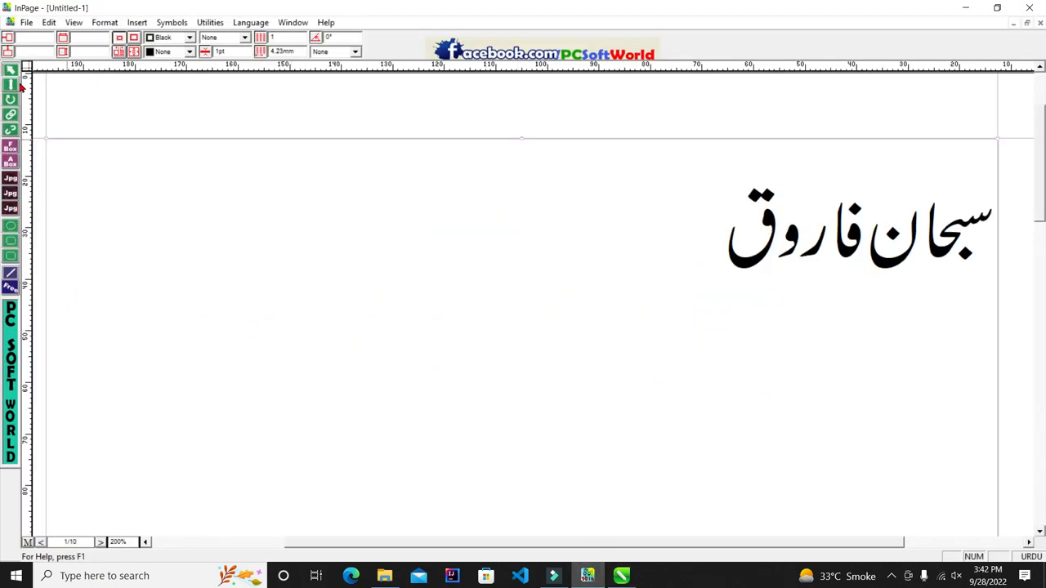
{"action": "double_click", "coordinate": [719, 230]}
{"action": "left_click", "coordinate": [637, 183]}
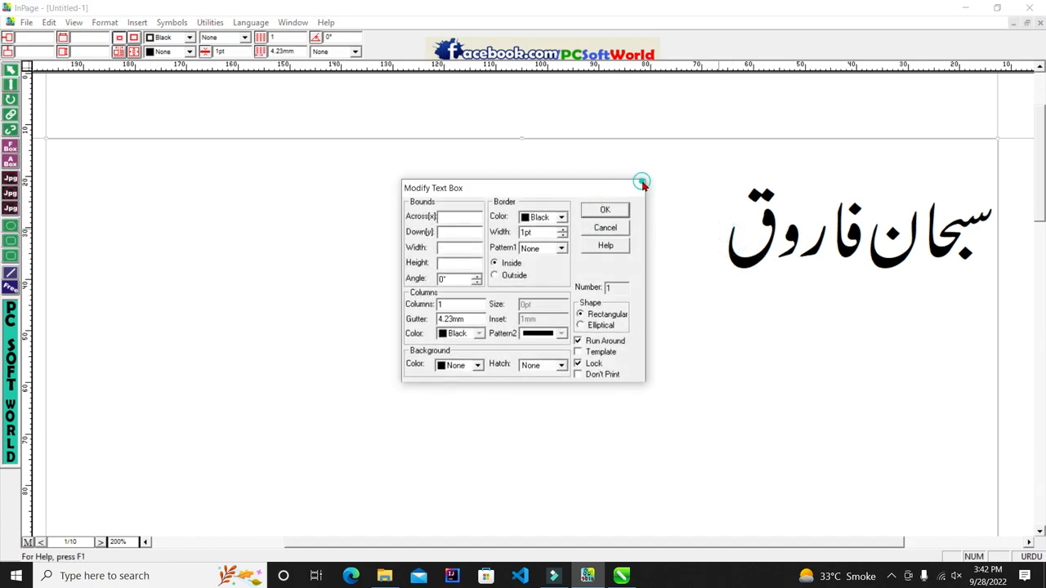
{"action": "left_click", "coordinate": [12, 85]}
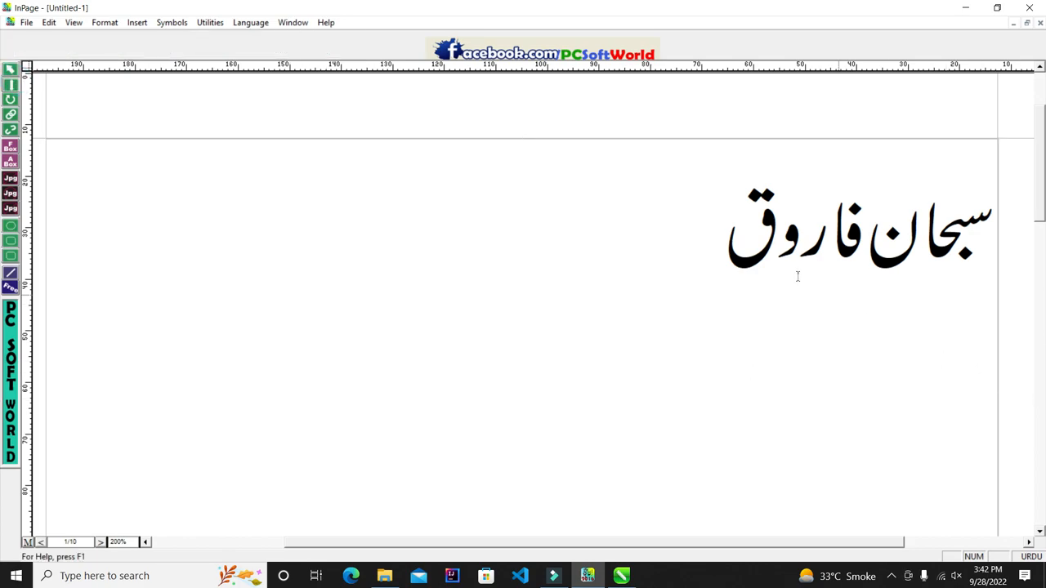
{"action": "left_click", "coordinate": [724, 230]}
{"action": "type", "text": "رعتعتعرتع"}
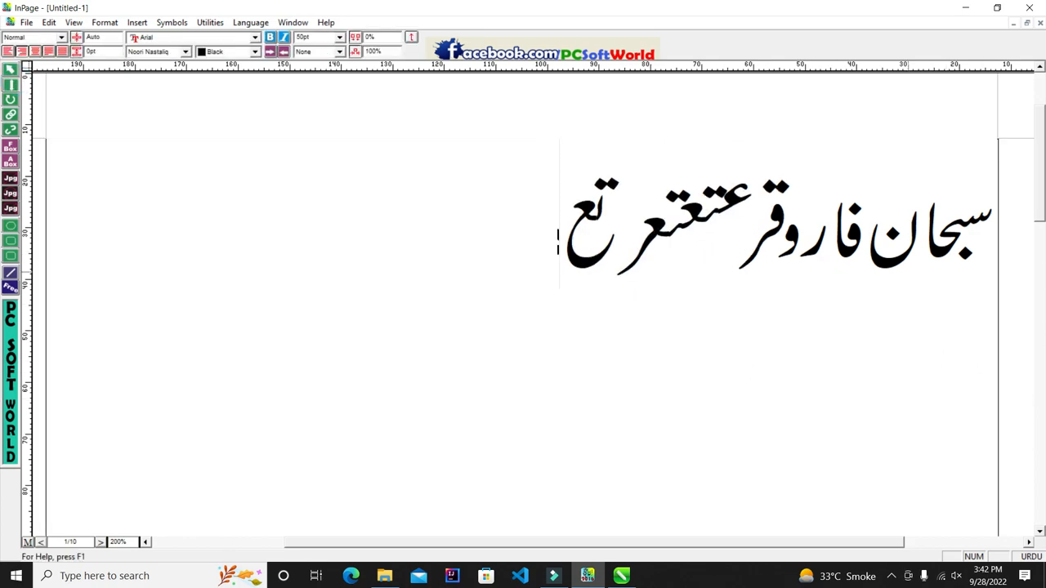
{"action": "type", "text": "تعر"}
{"action": "key", "text": "BackSpace"}
{"action": "type", "text": "ر"}
{"action": "key", "text": "BackSpace"}
{"action": "key", "text": "BackSpace"}
{"action": "key", "text": "BackSpace"}
{"action": "key", "text": "BackSpace"}
{"action": "key", "text": "BackSpace"}
{"action": "key", "text": "BackSpace"}
{"action": "key", "text": "BackSpace"}
{"action": "key", "text": "BackSpace"}
{"action": "key", "text": "BackSpace"}
{"action": "key", "text": "BackSpace"}
{"action": "key", "text": "BackSpace"}
{"action": "key", "text": "BackSpace"}
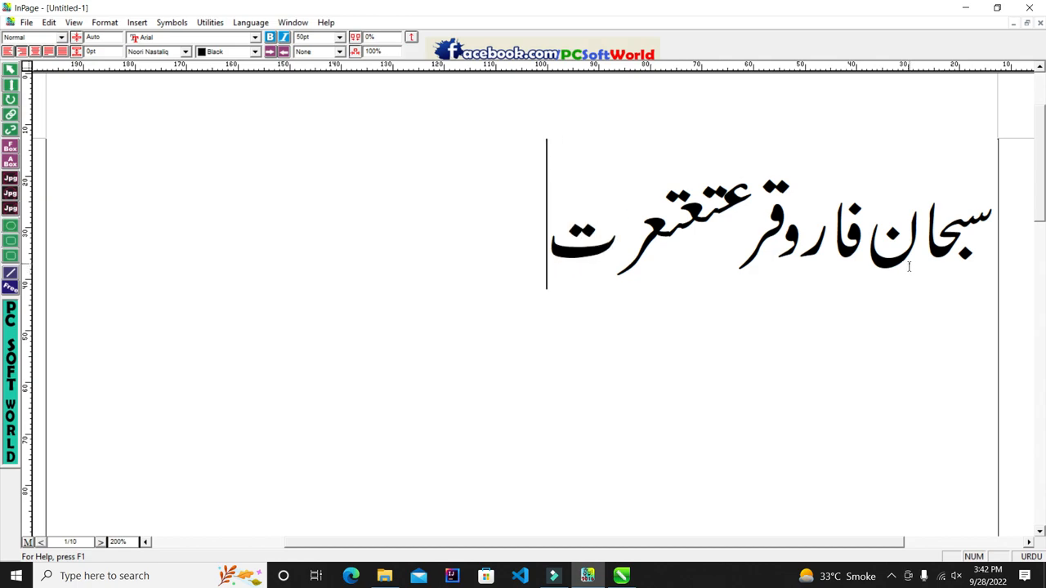
{"action": "key", "text": "BackSpace"}
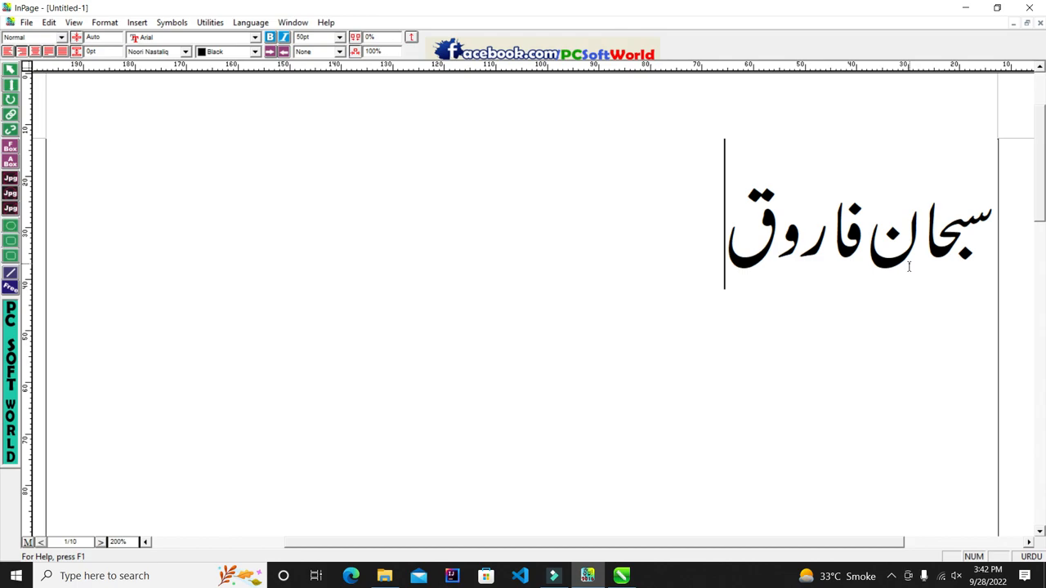
{"action": "left_click", "coordinate": [10, 70]}
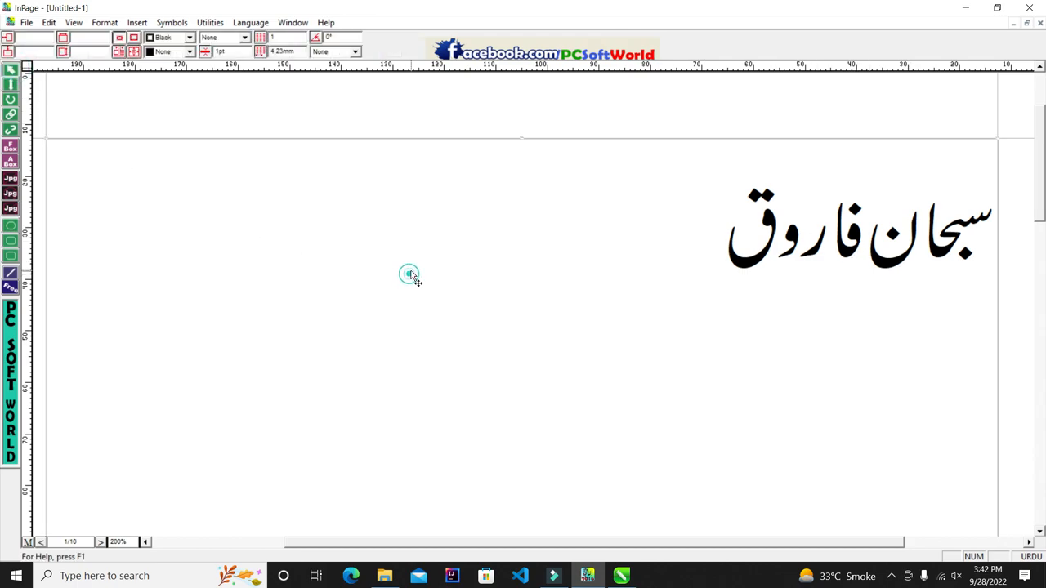
Step: Copy the InPage text box, paste the black Urdu name into CorelDRAW, then delete it
{"action": "right_click", "coordinate": [411, 276]}
{"action": "left_click", "coordinate": [445, 333]}
{"action": "left_click", "coordinate": [622, 576]}
{"action": "scroll", "coordinate": [424, 174], "scroll_direction": "down", "scroll_amount": 2}
{"action": "scroll", "coordinate": [443, 266], "scroll_direction": "down", "scroll_amount": 3}
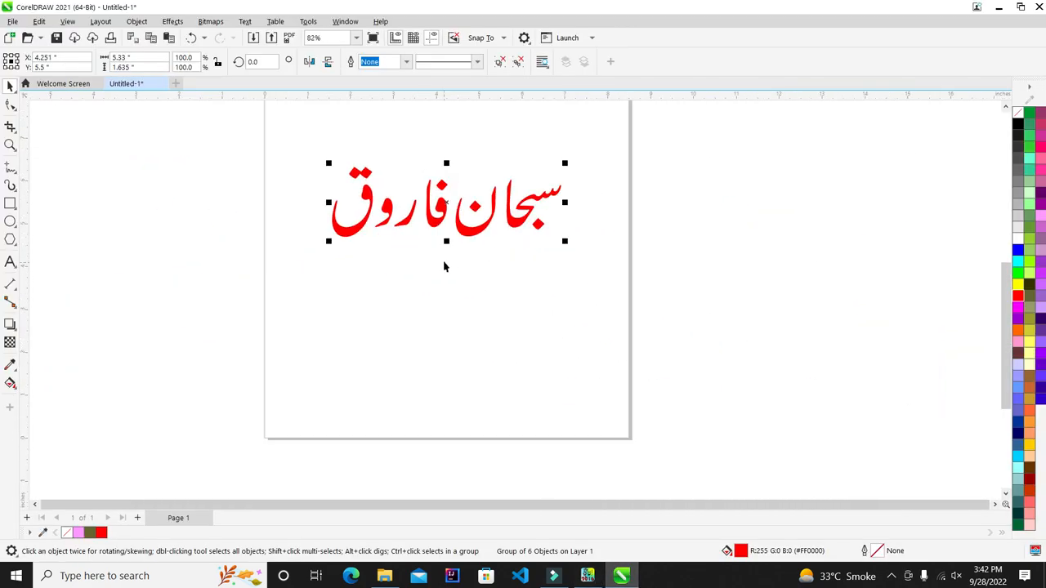
{"action": "key", "text": "ctrl+v"}
{"action": "scroll", "coordinate": [502, 292], "scroll_direction": "down", "scroll_amount": 3}
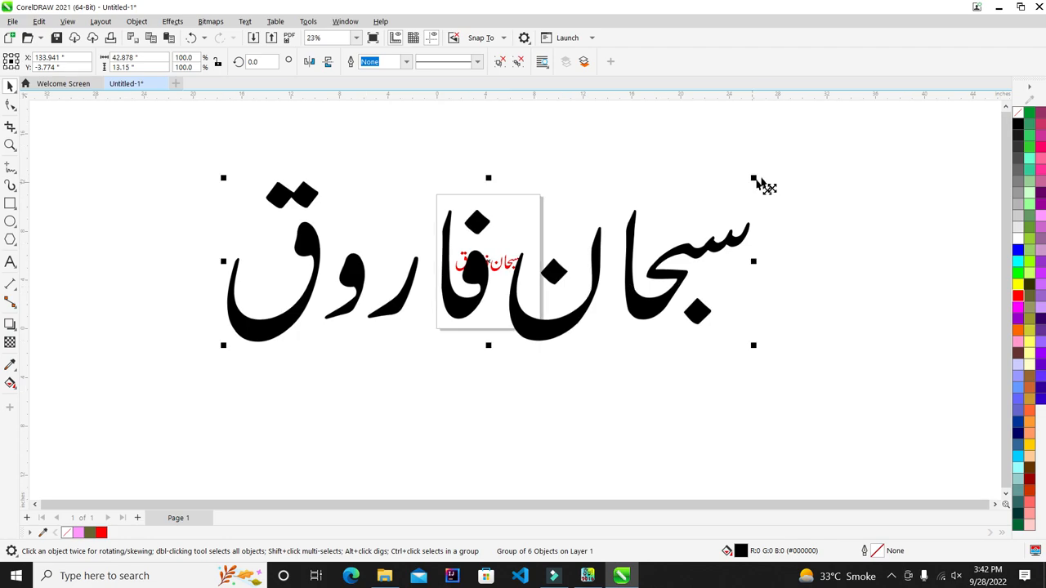
{"action": "key", "text": "Delete"}
Step: Back in InPage, select and deselect the Urdu line with the Text tool, glance at CorelDRAW, and return
{"action": "left_click", "coordinate": [588, 576]}
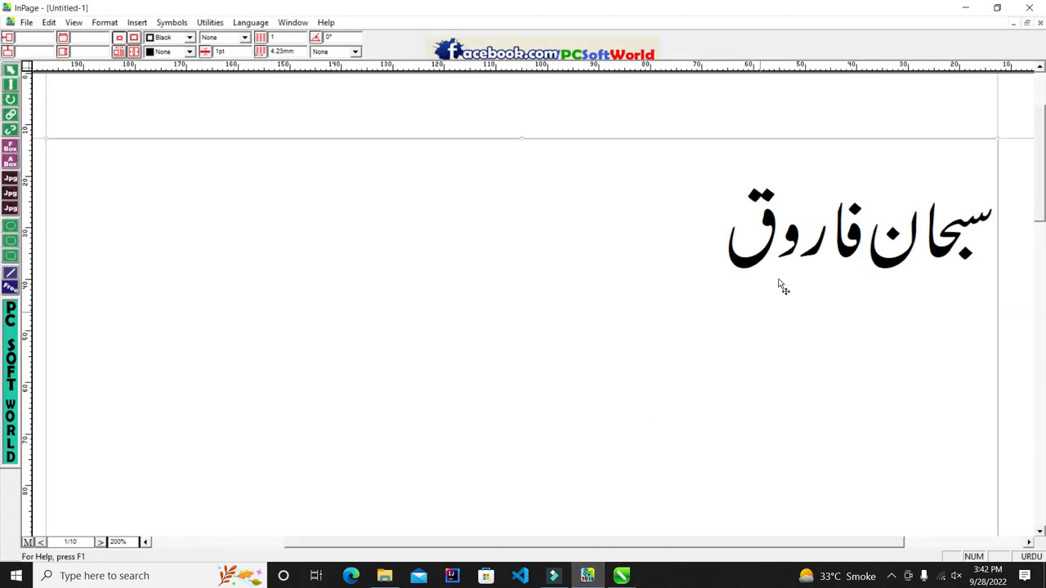
{"action": "left_click", "coordinate": [10, 84]}
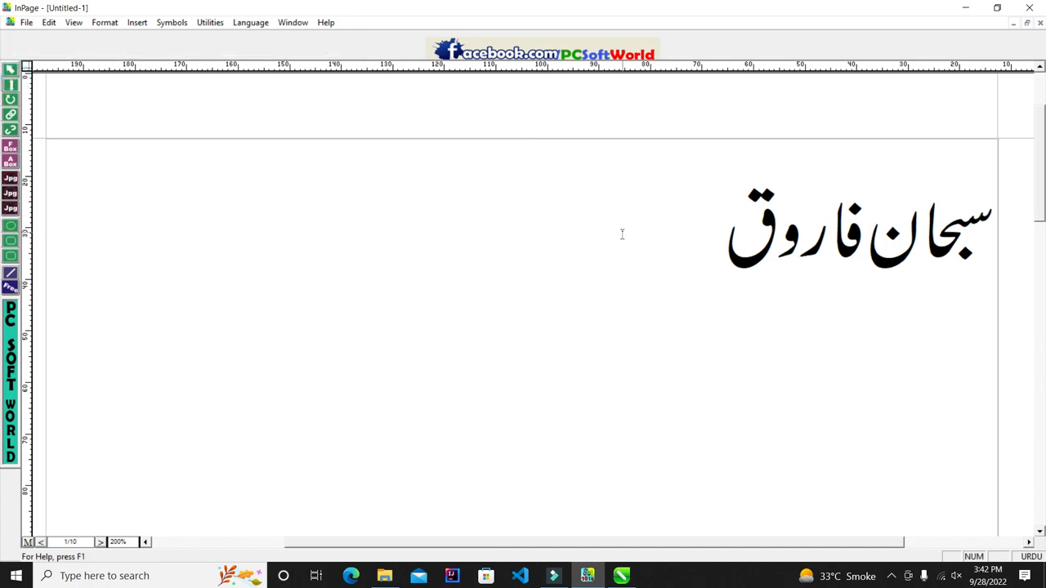
{"action": "left_click_drag", "start_coordinate": [625, 232], "coordinate": [1045, 241]}
{"action": "left_click", "coordinate": [586, 222]}
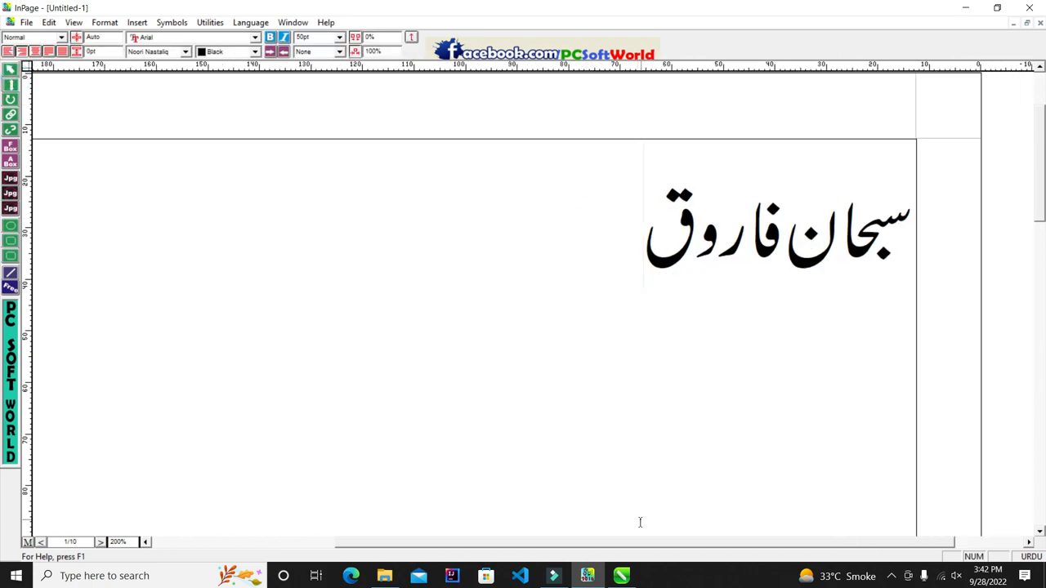
{"action": "left_click", "coordinate": [622, 576]}
{"action": "scroll", "coordinate": [443, 246], "scroll_direction": "up", "scroll_amount": 5}
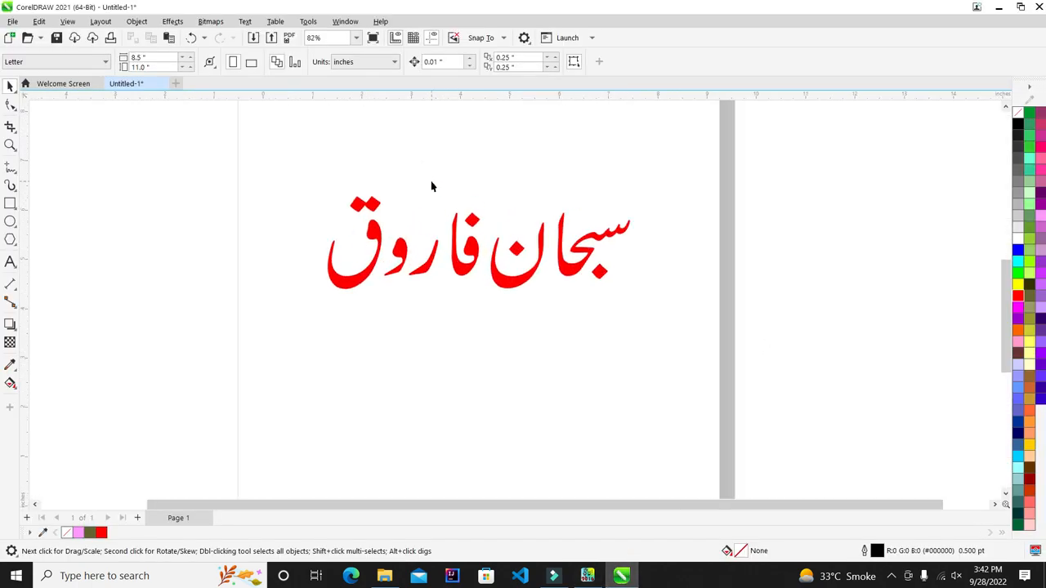
{"action": "left_click", "coordinate": [588, 576]}
Step: Colour the Urdu name gray, then yellow, deselecting to preview each
{"action": "left_click_drag", "start_coordinate": [617, 197], "coordinate": [961, 191]}
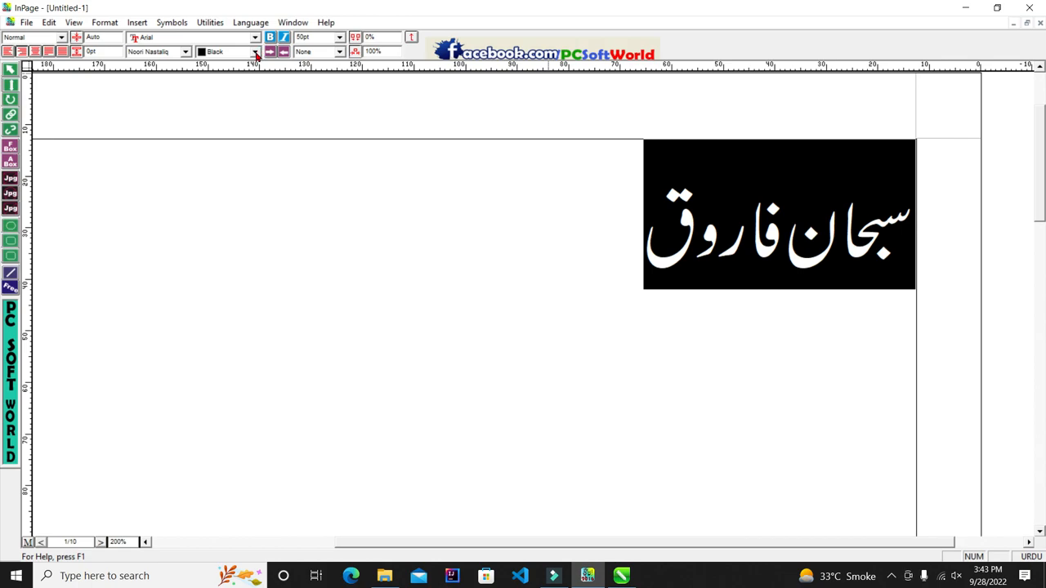
{"action": "left_click", "coordinate": [223, 52]}
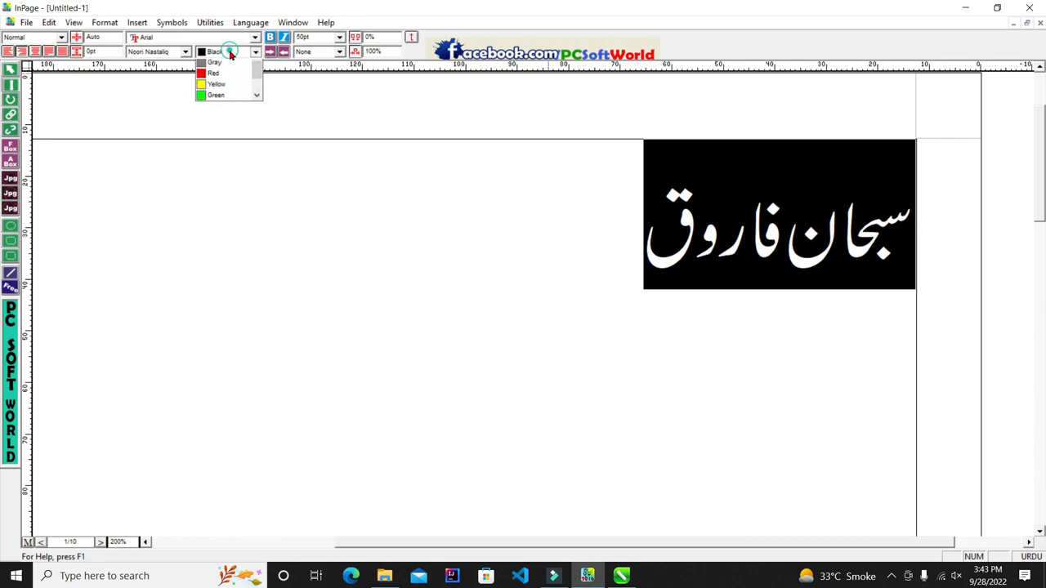
{"action": "left_click", "coordinate": [239, 76]}
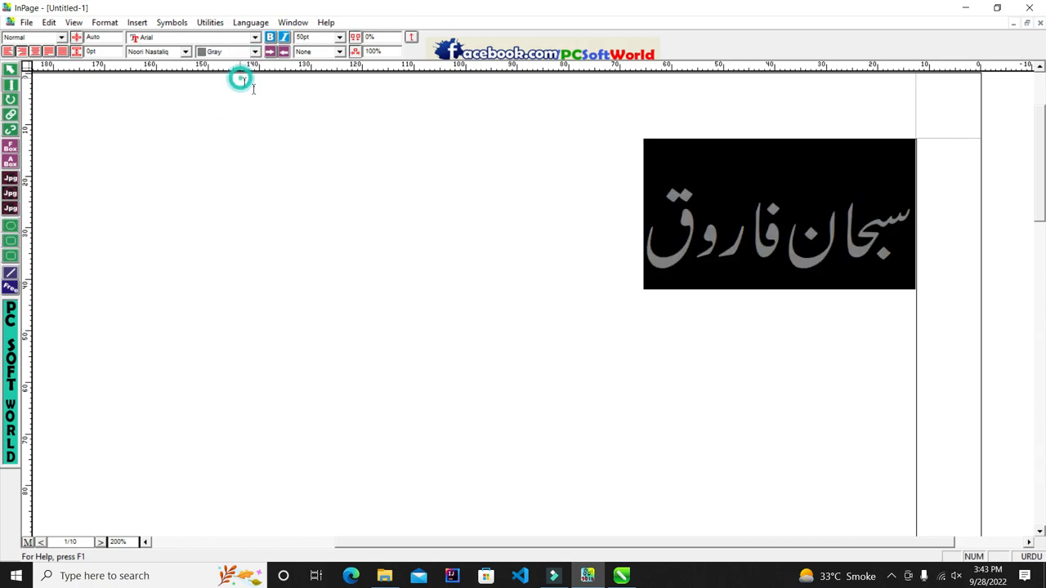
{"action": "left_click", "coordinate": [564, 265]}
{"action": "left_click_drag", "start_coordinate": [576, 250], "coordinate": [919, 249]}
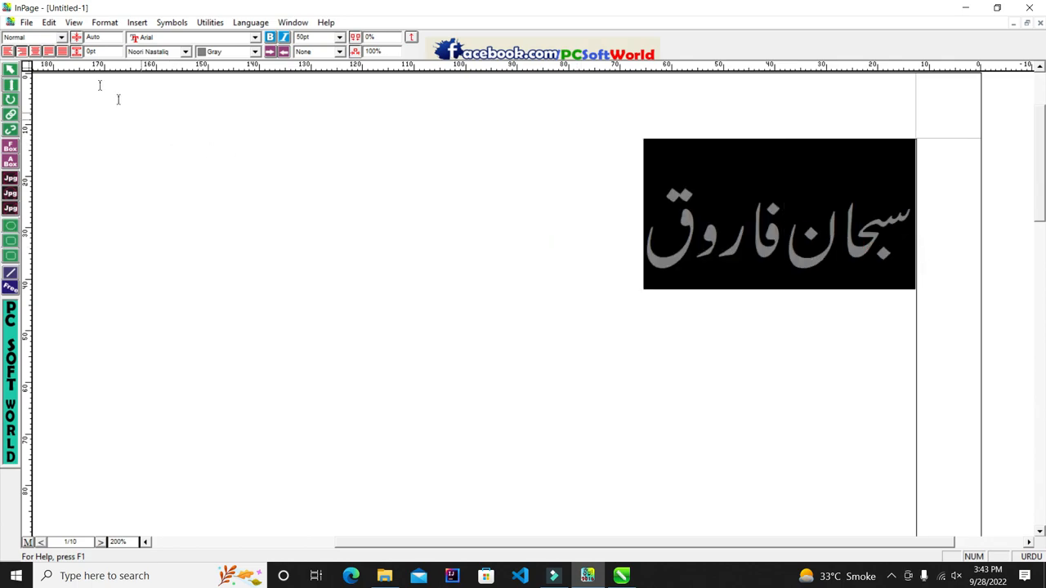
{"action": "left_click", "coordinate": [254, 51]}
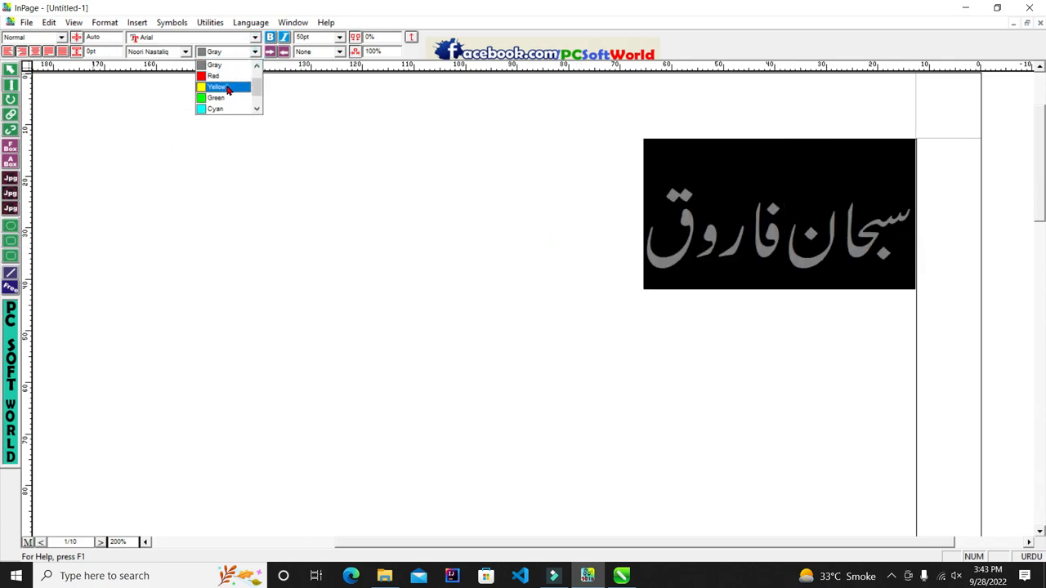
{"action": "left_click", "coordinate": [228, 89]}
{"action": "left_click", "coordinate": [490, 317]}
Step: Recolour the whole Urdu line magenta and deselect to view it
{"action": "left_click_drag", "start_coordinate": [535, 250], "coordinate": [933, 237]}
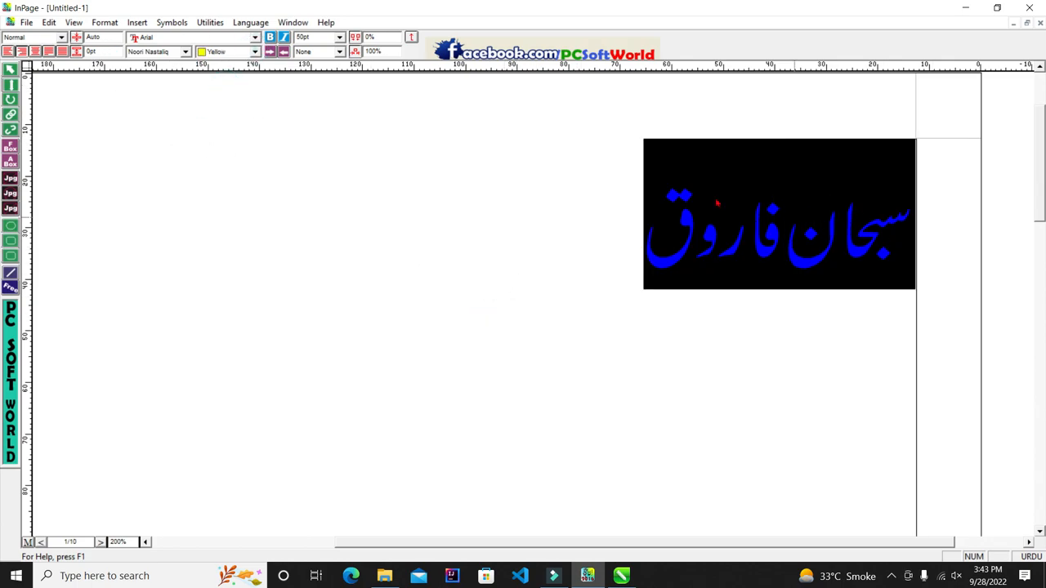
{"action": "left_click", "coordinate": [256, 52]}
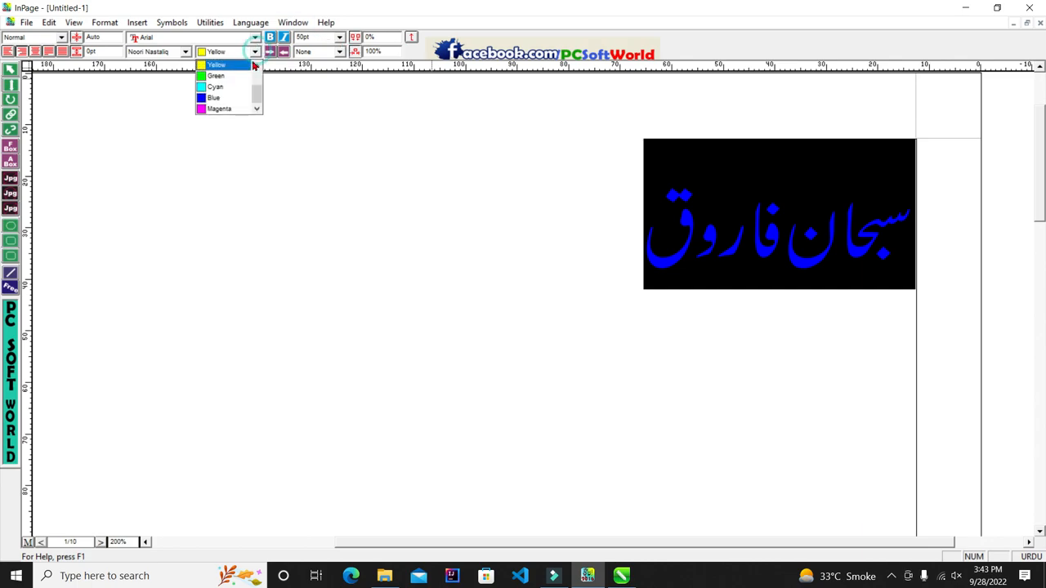
{"action": "left_click", "coordinate": [226, 110]}
{"action": "left_click", "coordinate": [498, 255]}
{"action": "left_click_drag", "start_coordinate": [663, 249], "coordinate": [1038, 247]}
{"action": "left_click", "coordinate": [223, 196]}
Step: Copy the magenta text box, test-paste it in CorelDRAW, delete the paste, and return to InPage
{"action": "left_click", "coordinate": [10, 69]}
{"action": "right_click", "coordinate": [393, 257]}
{"action": "left_click", "coordinate": [447, 321]}
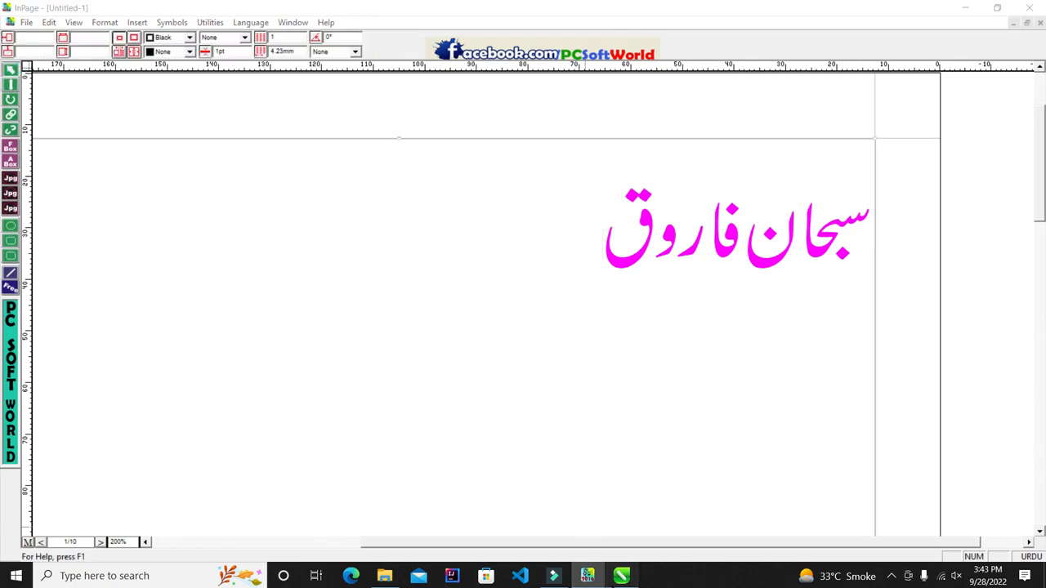
{"action": "left_click", "coordinate": [621, 575]}
{"action": "key", "text": "ctrl+v"}
{"action": "scroll", "coordinate": [515, 295], "scroll_direction": "down", "scroll_amount": 5}
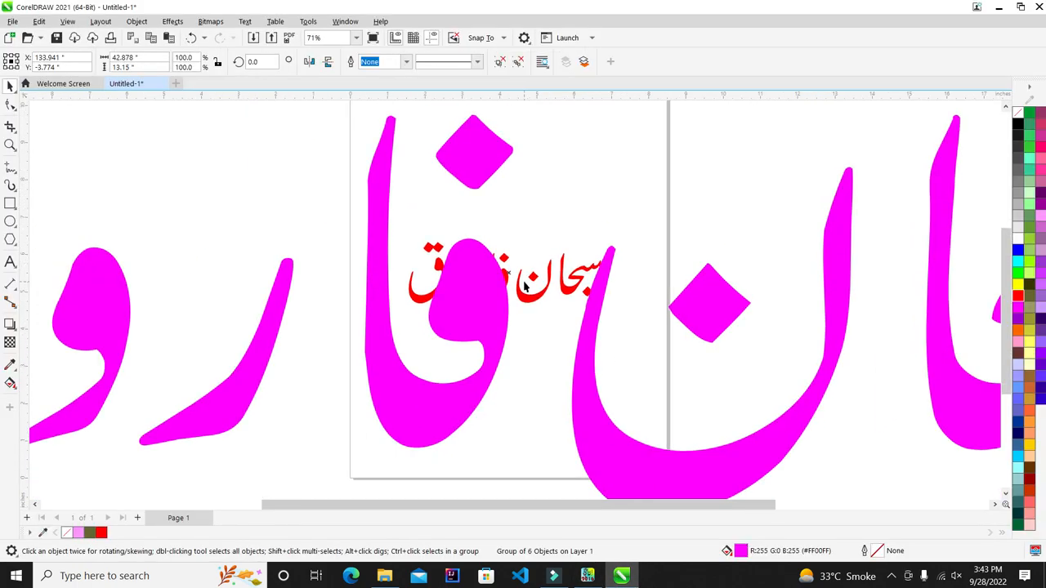
{"action": "key", "text": "Delete"}
{"action": "left_click", "coordinate": [588, 575]}
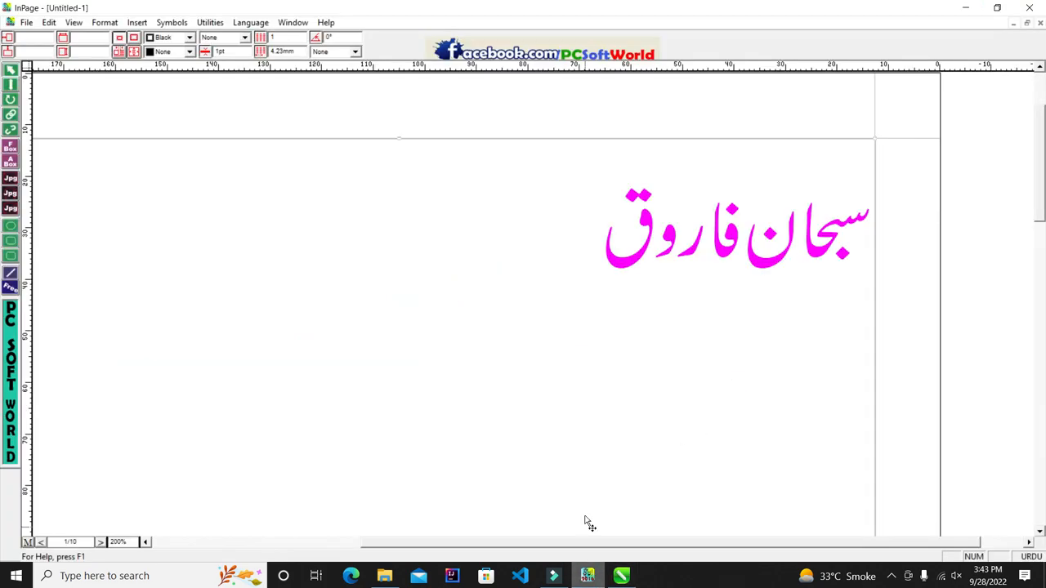
{"action": "left_click", "coordinate": [9, 87]}
{"action": "left_click", "coordinate": [586, 280]}
{"action": "left_click_drag", "start_coordinate": [580, 266], "coordinate": [892, 237]}
{"action": "left_click", "coordinate": [530, 222]}
{"action": "triple_click", "coordinate": [534, 219]}
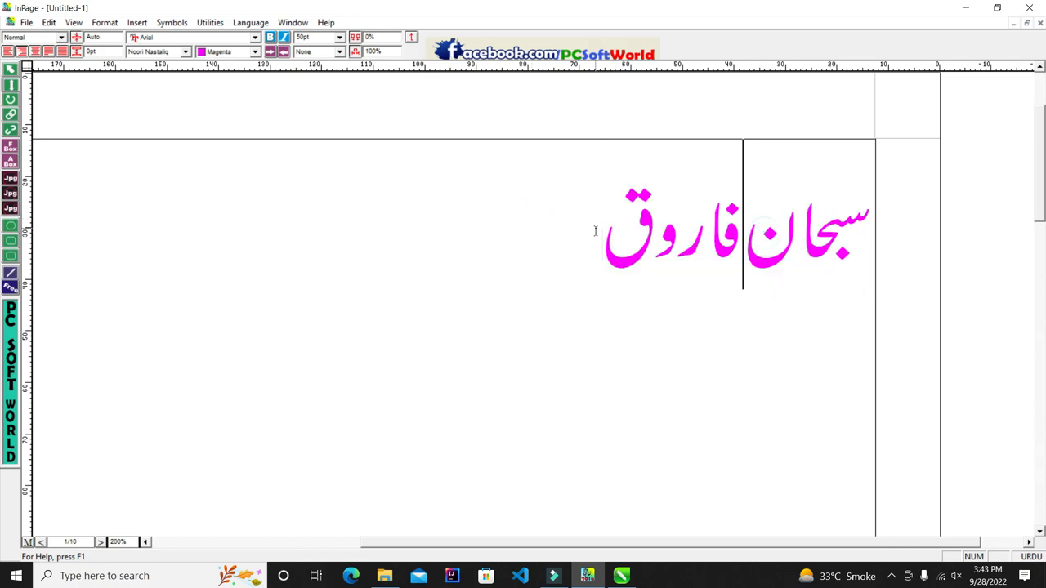
Step: Try the Aasaar Bold, Jaben and Masjid fonts on the Urdu name
{"action": "left_click", "coordinate": [186, 51]}
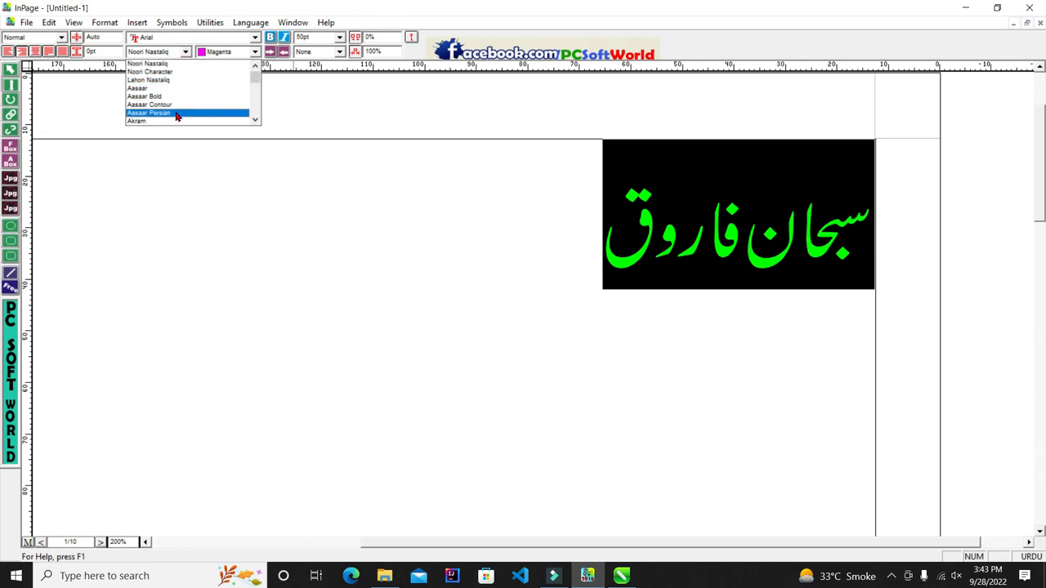
{"action": "left_click", "coordinate": [177, 97]}
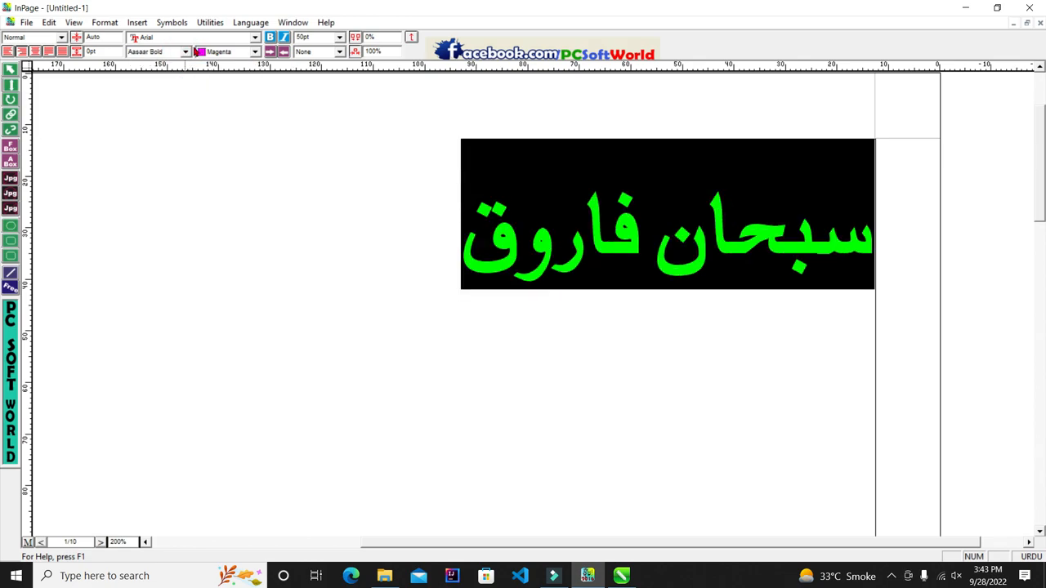
{"action": "left_click", "coordinate": [185, 52]}
{"action": "scroll", "coordinate": [187, 98], "scroll_direction": "down", "scroll_amount": 5}
{"action": "left_click", "coordinate": [185, 108]}
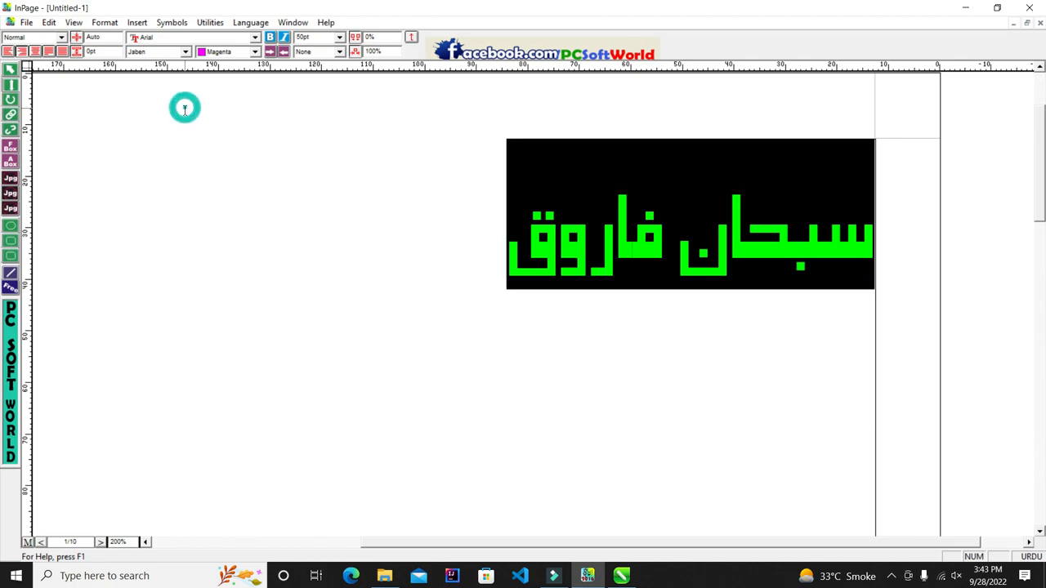
{"action": "left_click", "coordinate": [185, 51]}
{"action": "scroll", "coordinate": [182, 110], "scroll_direction": "down", "scroll_amount": 1}
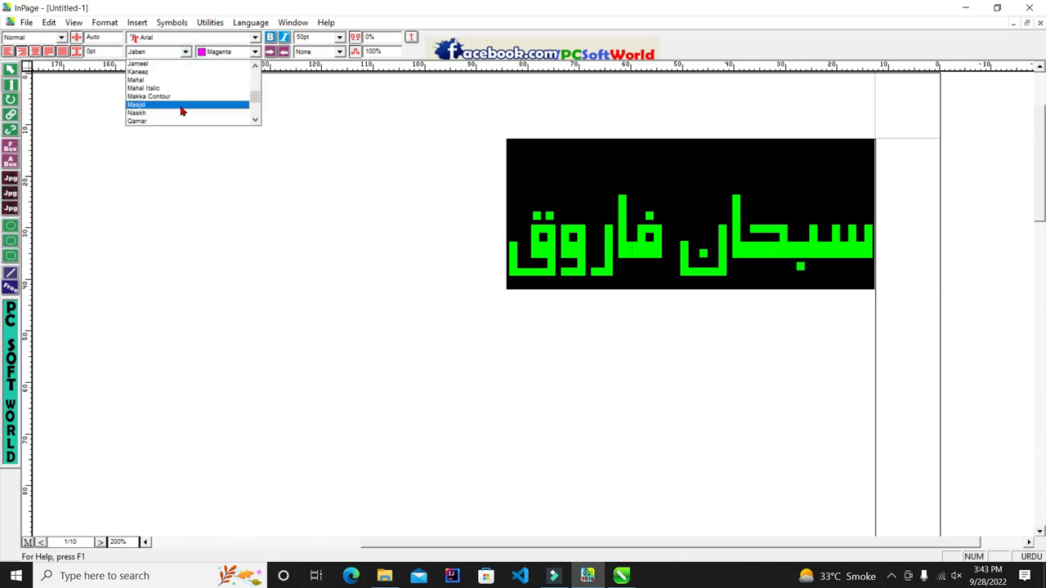
{"action": "left_click", "coordinate": [182, 106]}
{"action": "double_click", "coordinate": [186, 52]}
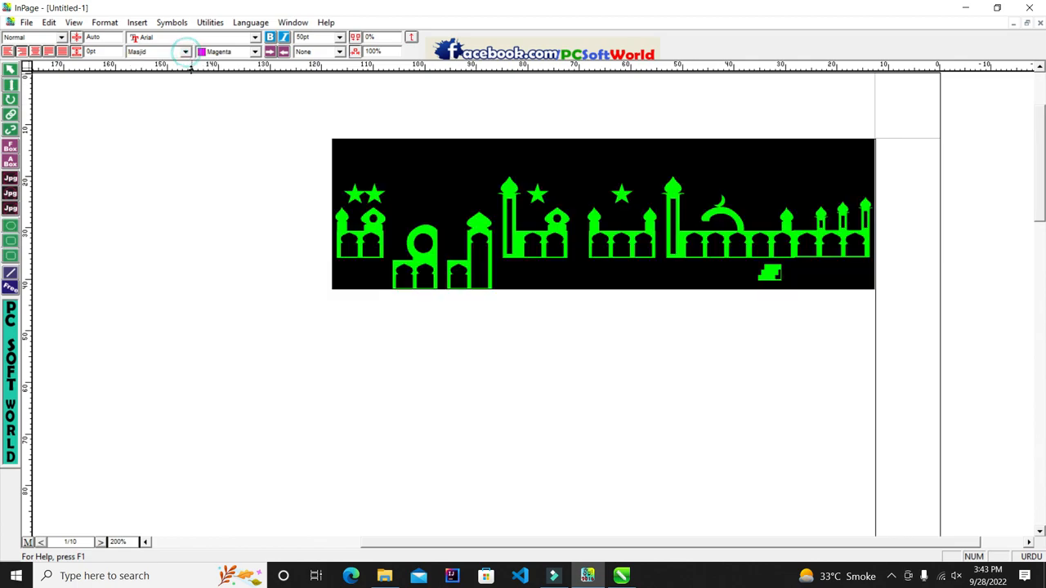
{"action": "left_click", "coordinate": [285, 264]}
Step: Reselect the whole Urdu line and try the Talat and Zohar fonts
{"action": "double_click", "coordinate": [614, 214]}
{"action": "left_click", "coordinate": [343, 221]}
{"action": "left_click_drag", "start_coordinate": [343, 220], "coordinate": [879, 247]}
{"action": "left_click", "coordinate": [187, 52]}
{"action": "left_click", "coordinate": [155, 106]}
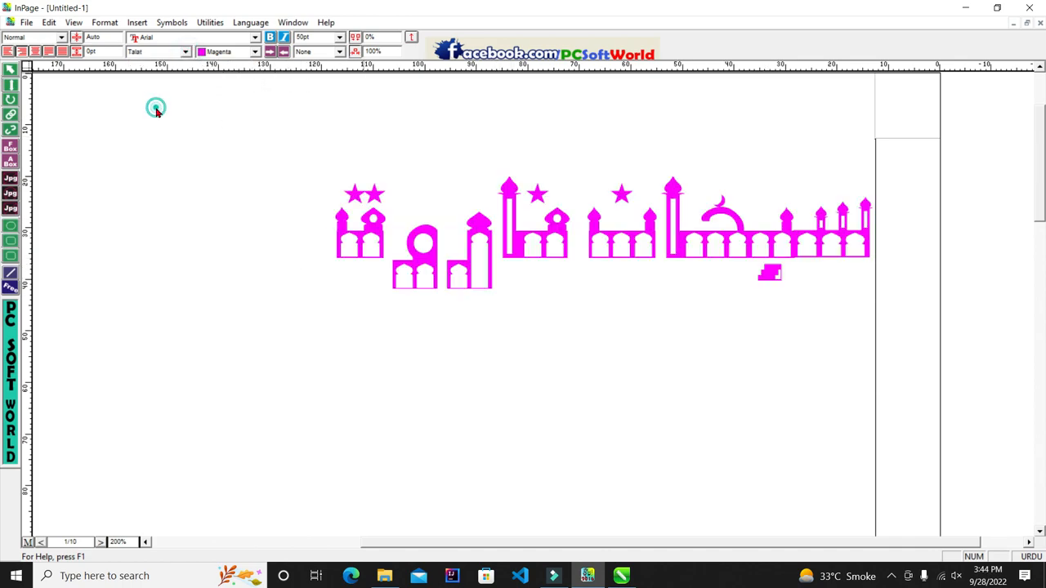
{"action": "left_click", "coordinate": [170, 54]}
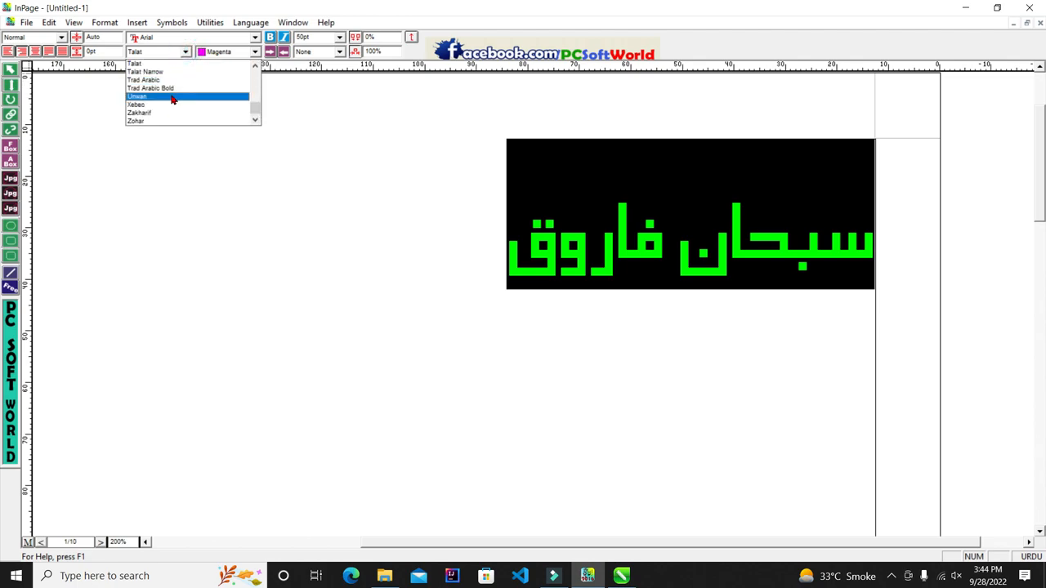
{"action": "left_click", "coordinate": [169, 123]}
{"action": "left_click", "coordinate": [507, 177]}
Step: Try Aasaar Bold, Aasaar Persian and Batool, then settle on Bombay Black for the name
{"action": "left_click_drag", "start_coordinate": [523, 214], "coordinate": [885, 229]}
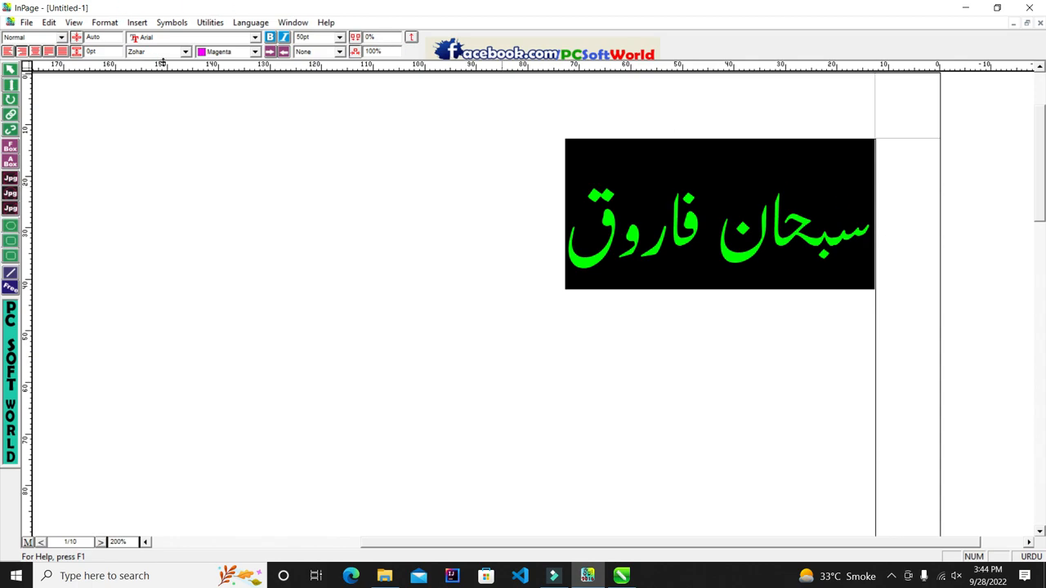
{"action": "left_click", "coordinate": [187, 52]}
{"action": "scroll", "coordinate": [179, 92], "scroll_direction": "up", "scroll_amount": 10}
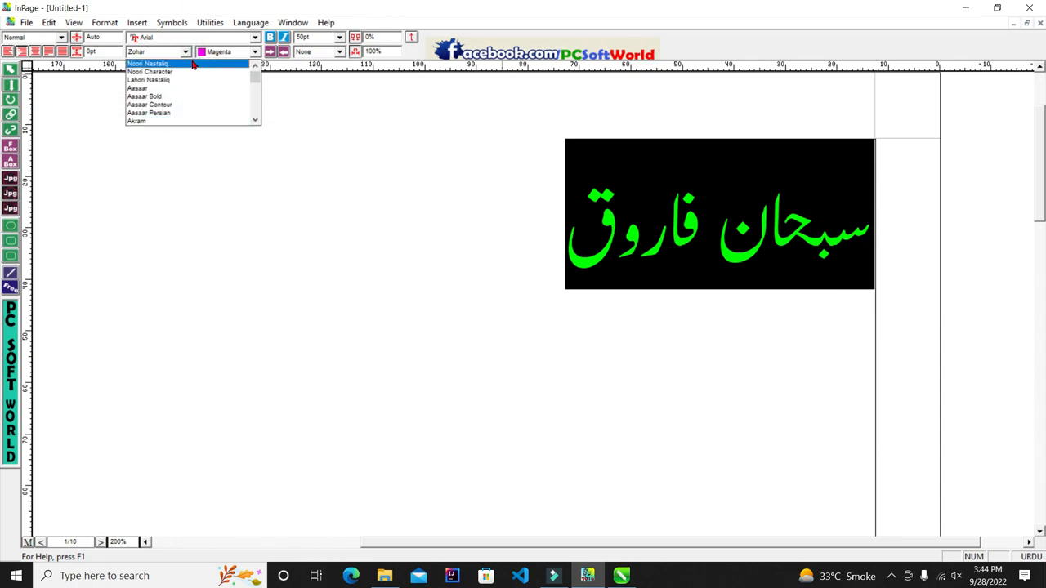
{"action": "left_click", "coordinate": [184, 95]}
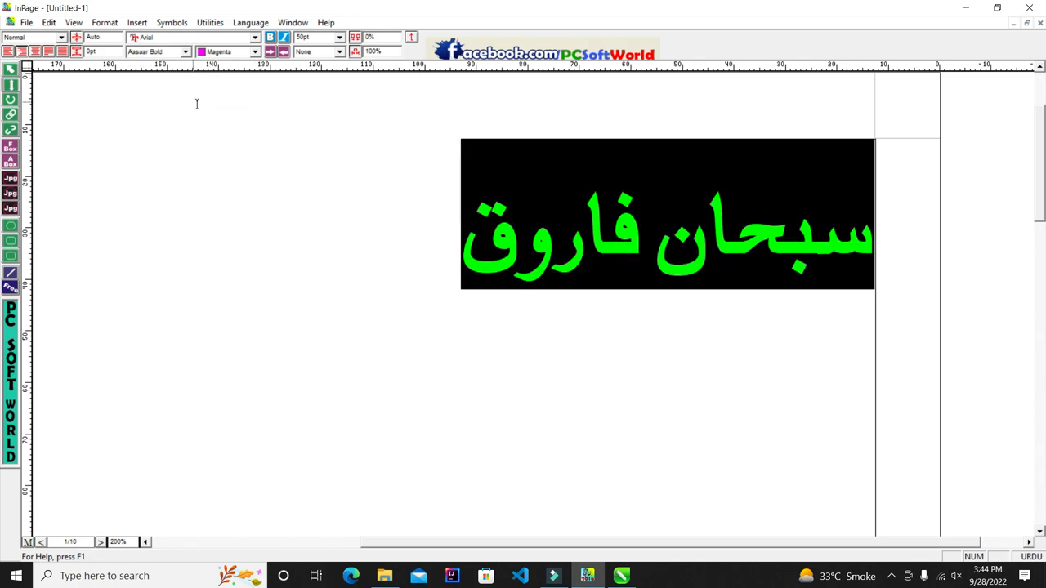
{"action": "left_click", "coordinate": [187, 52]}
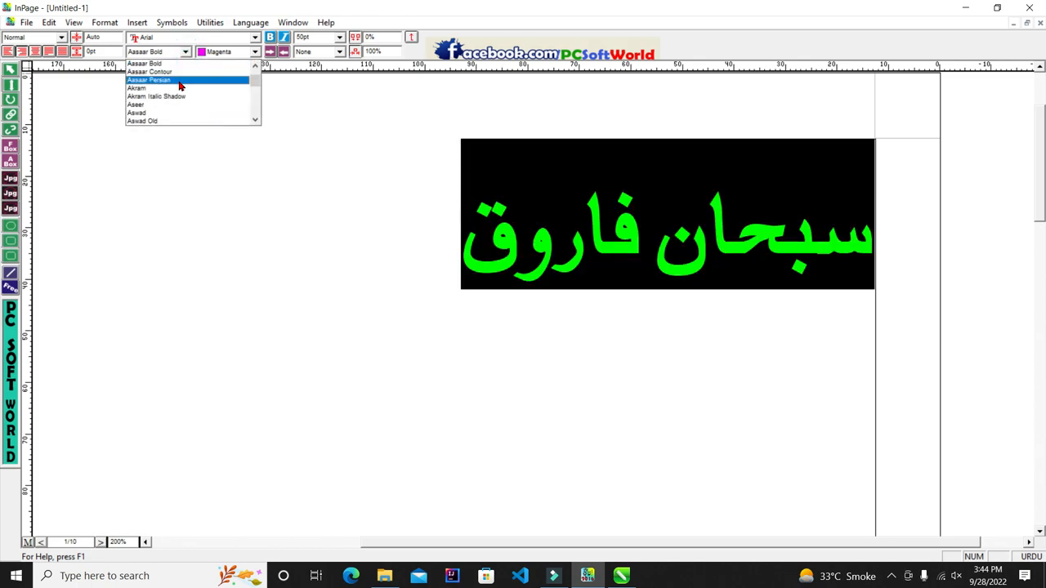
{"action": "left_click", "coordinate": [180, 81]}
{"action": "left_click", "coordinate": [187, 52]}
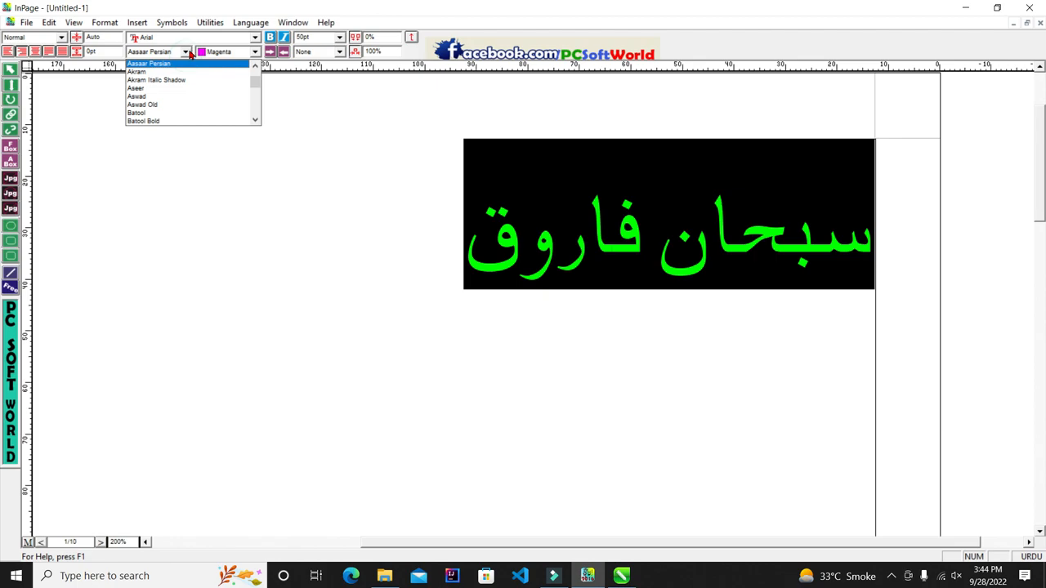
{"action": "left_click", "coordinate": [185, 114]}
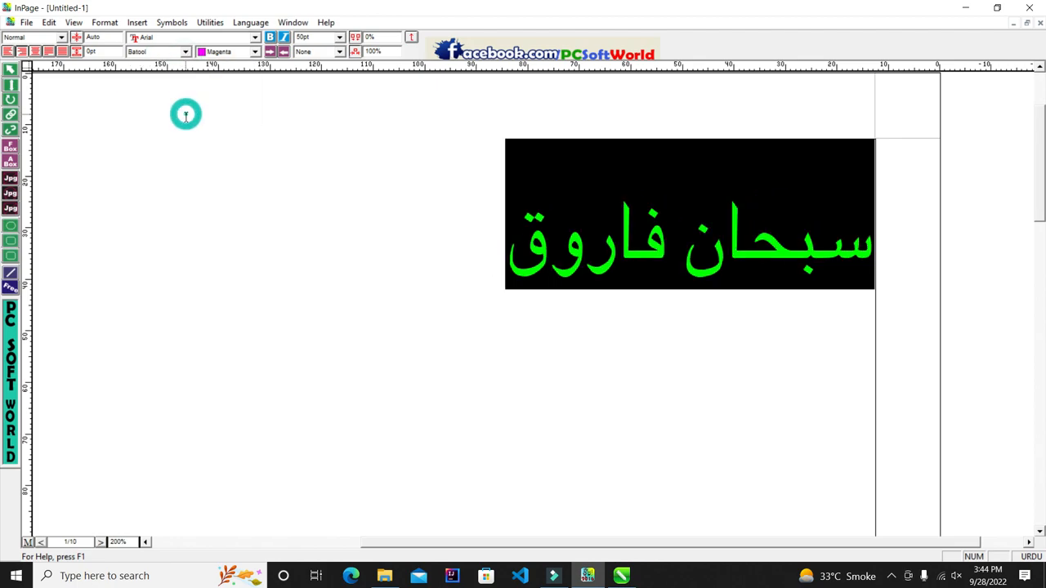
{"action": "left_click", "coordinate": [187, 52]}
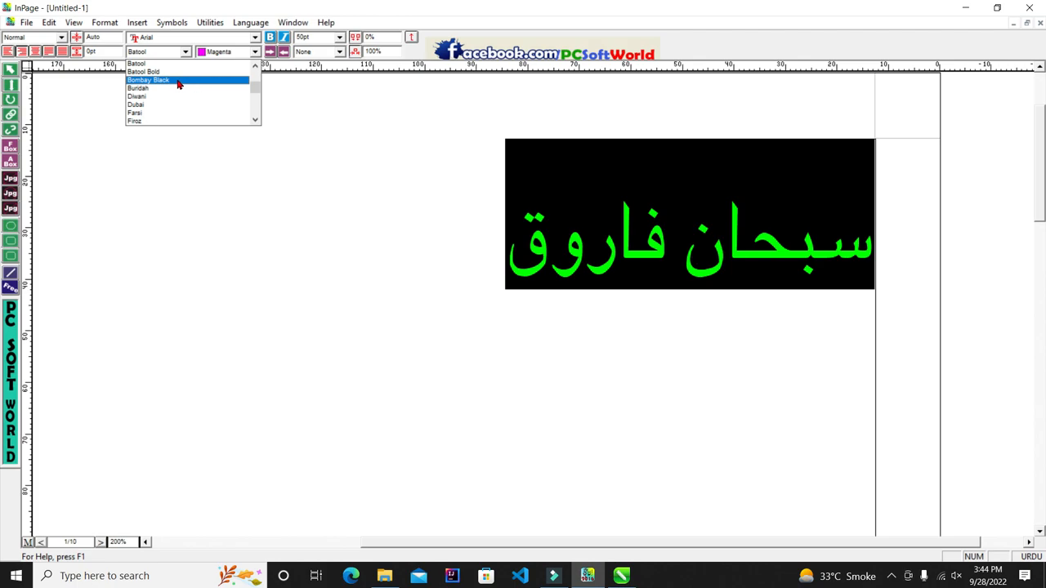
{"action": "left_click", "coordinate": [189, 82]}
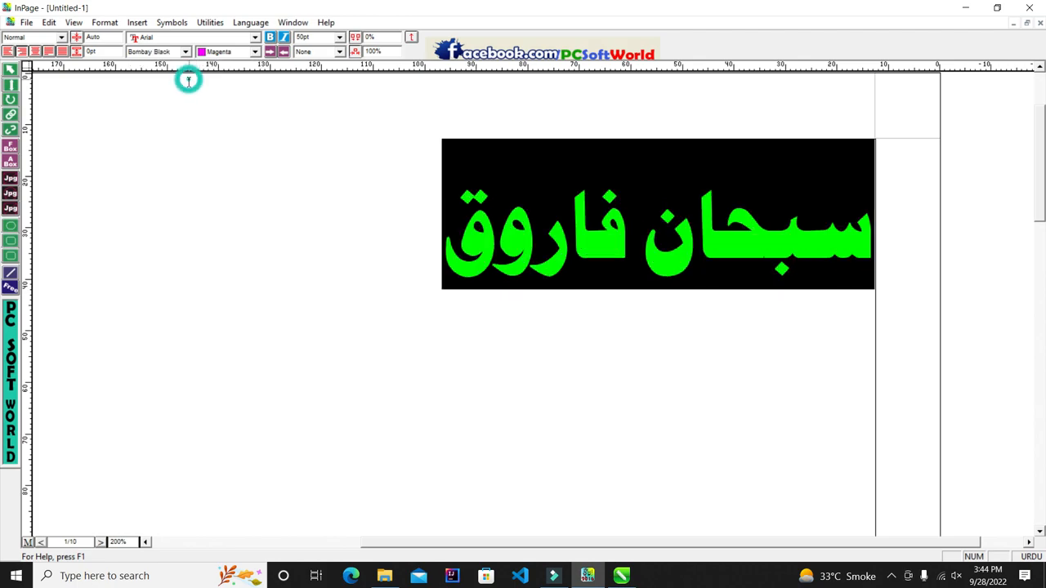
{"action": "left_click", "coordinate": [341, 210]}
Step: Select the Bombay Black name's text box as an object and bring up its context menu
{"action": "left_click_drag", "start_coordinate": [431, 252], "coordinate": [855, 245]}
{"action": "left_click", "coordinate": [316, 201]}
{"action": "left_click", "coordinate": [11, 68]}
{"action": "left_click", "coordinate": [275, 267]}
{"action": "right_click", "coordinate": [276, 267]}
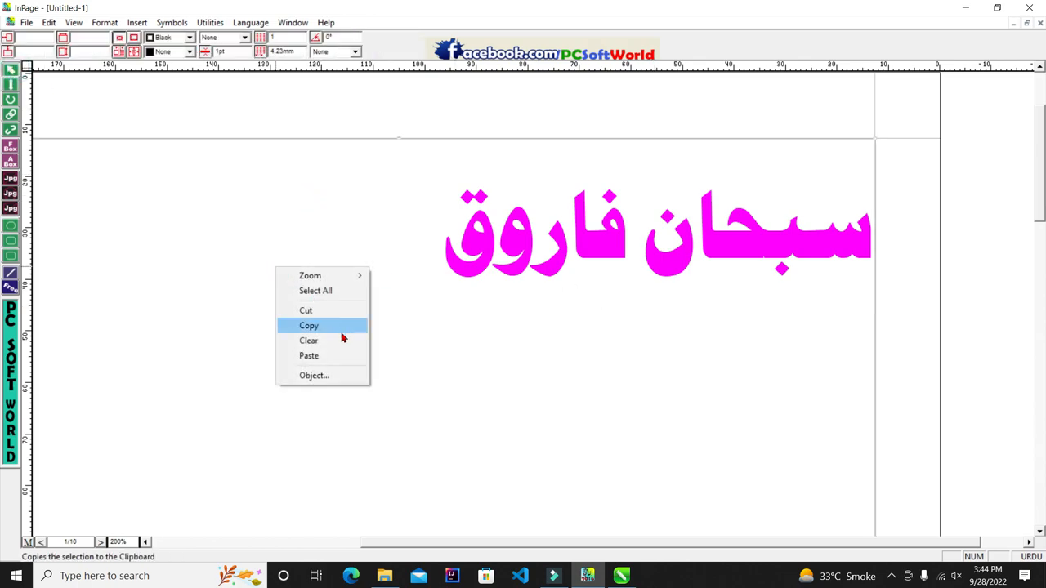
Step: Copy the Bombay Black text box and paste it into the CorelDRAW drawing
{"action": "left_click", "coordinate": [344, 333]}
{"action": "left_click", "coordinate": [621, 575]}
{"action": "scroll", "coordinate": [572, 252], "scroll_direction": "up", "scroll_amount": 5}
{"action": "key", "text": "ctrl+v"}
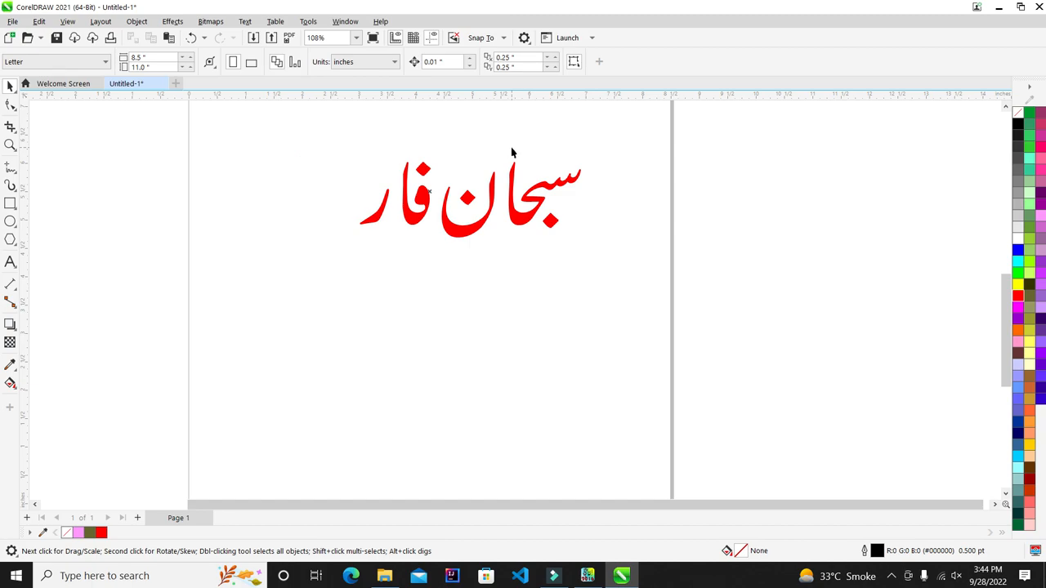
{"action": "scroll", "coordinate": [386, 256], "scroll_direction": "down", "scroll_amount": 5}
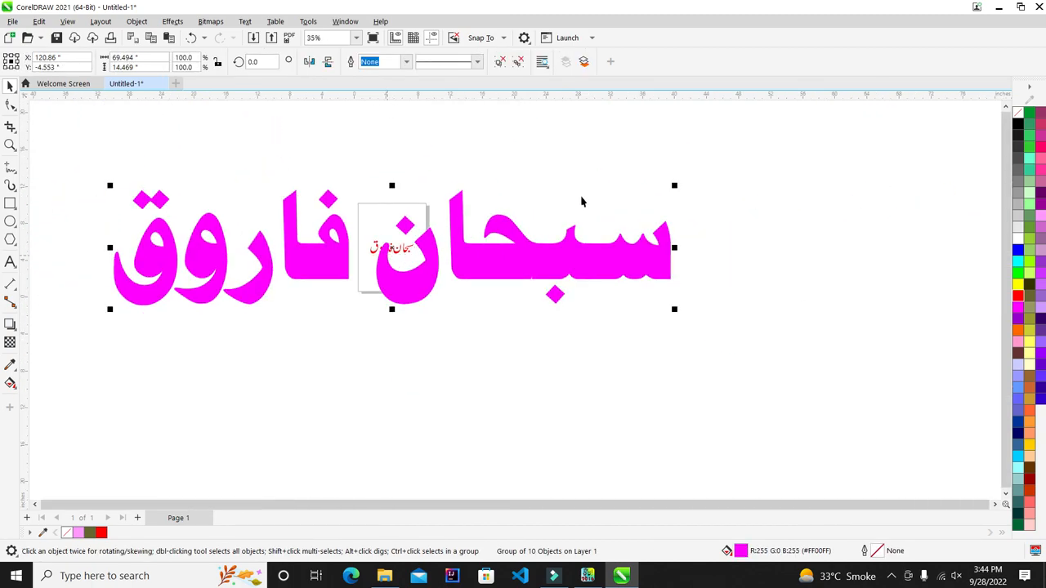
Step: Scale the pasted magenta name down to about 18% and move it just below the red name
{"action": "left_click_drag", "start_coordinate": [676, 186], "coordinate": [591, 234]}
{"action": "scroll", "coordinate": [388, 237], "scroll_direction": "up", "scroll_amount": 3}
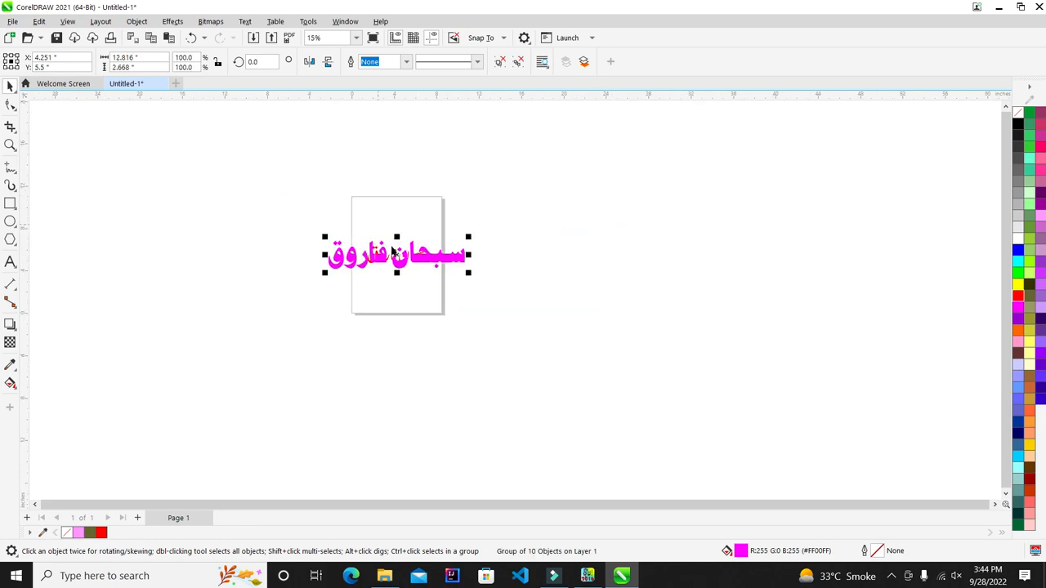
{"action": "left_click", "coordinate": [586, 229]}
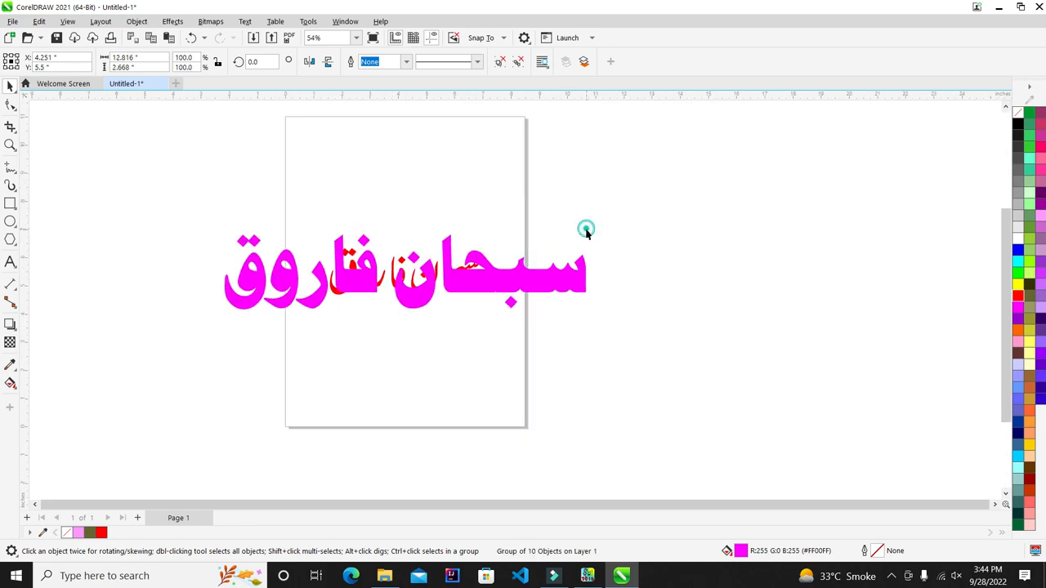
{"action": "left_click", "coordinate": [553, 291]}
{"action": "left_click_drag", "start_coordinate": [589, 229], "coordinate": [459, 310]}
{"action": "left_click_drag", "start_coordinate": [524, 267], "coordinate": [524, 268]}
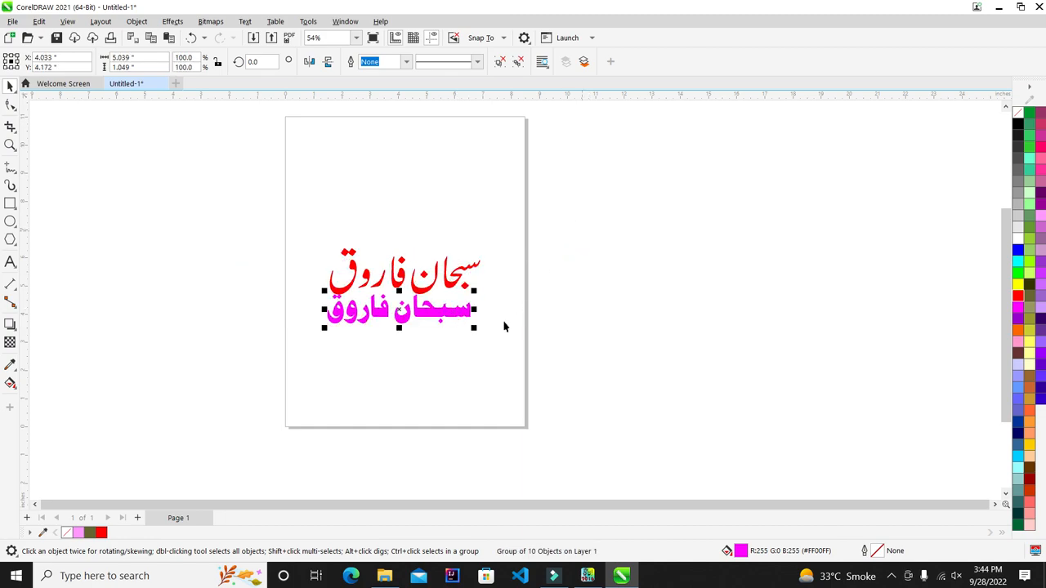
{"action": "scroll", "coordinate": [513, 319], "scroll_direction": "up", "scroll_amount": 3}
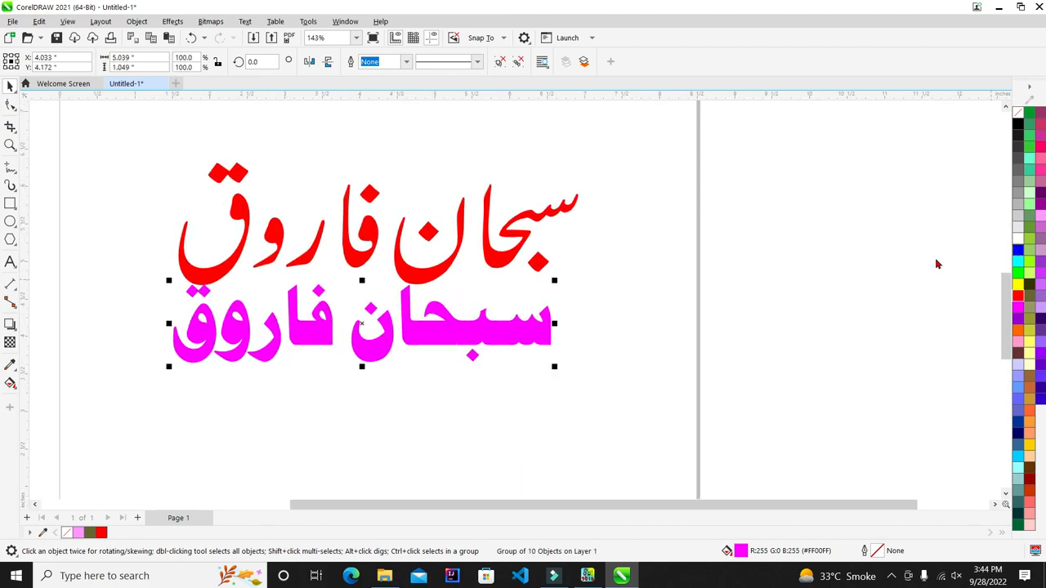
Step: Fill the lower name blue, enlarge it to match the red one, and preview full screen
{"action": "left_click", "coordinate": [1017, 250]}
{"action": "left_click_drag", "start_coordinate": [564, 372], "coordinate": [608, 390]}
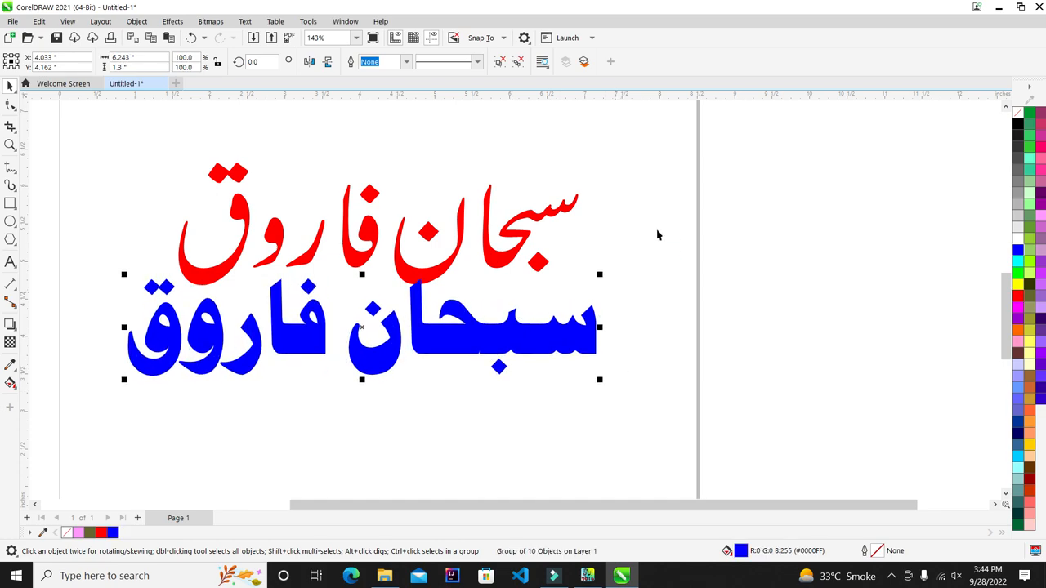
{"action": "key", "text": "F4"}
{"action": "key", "text": "F9"}
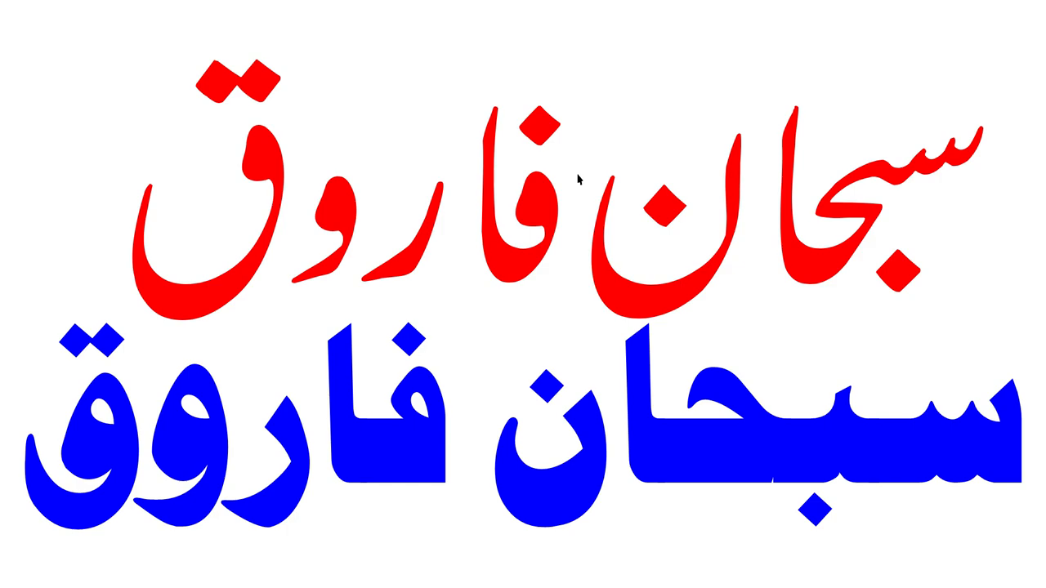
{"action": "key", "text": "Escape"}
{"action": "key", "text": "F4"}
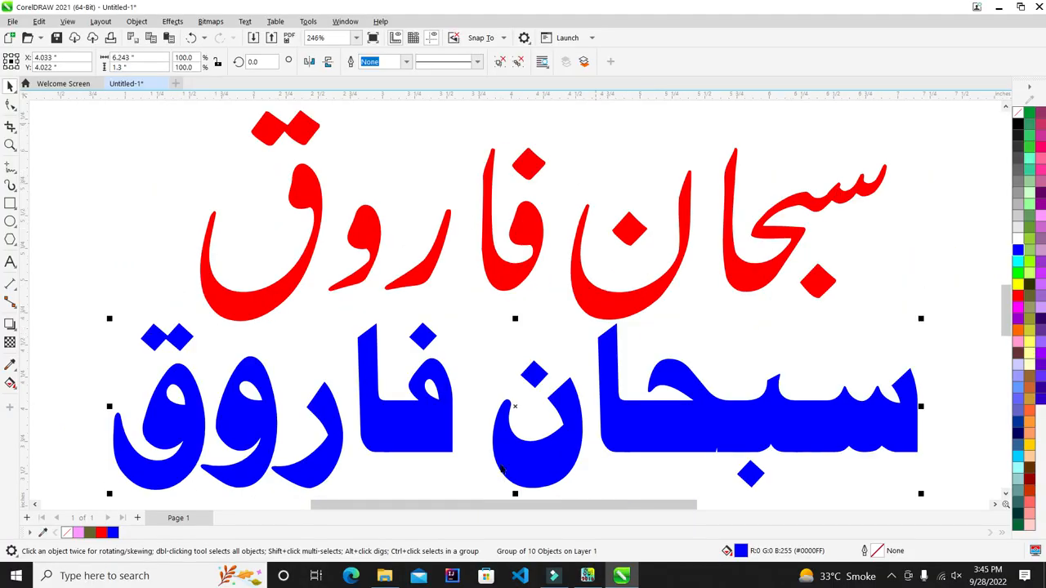
{"action": "key", "text": "alt+Tab"}
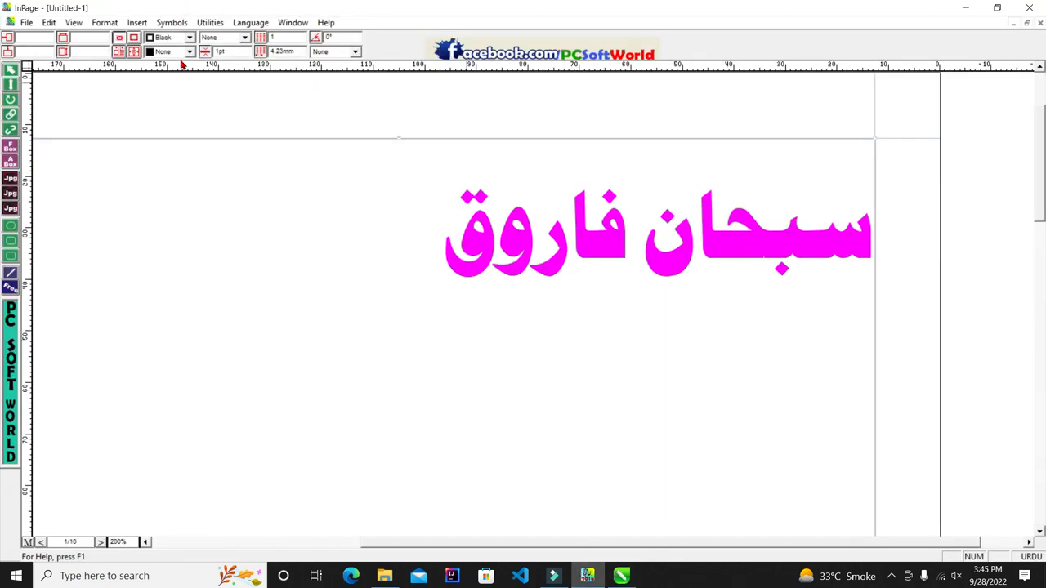
Step: Select the Urdu name's text with the Text tool in InPage
{"action": "left_click", "coordinate": [15, 80]}
{"action": "left_click_drag", "start_coordinate": [371, 223], "coordinate": [1044, 298]}
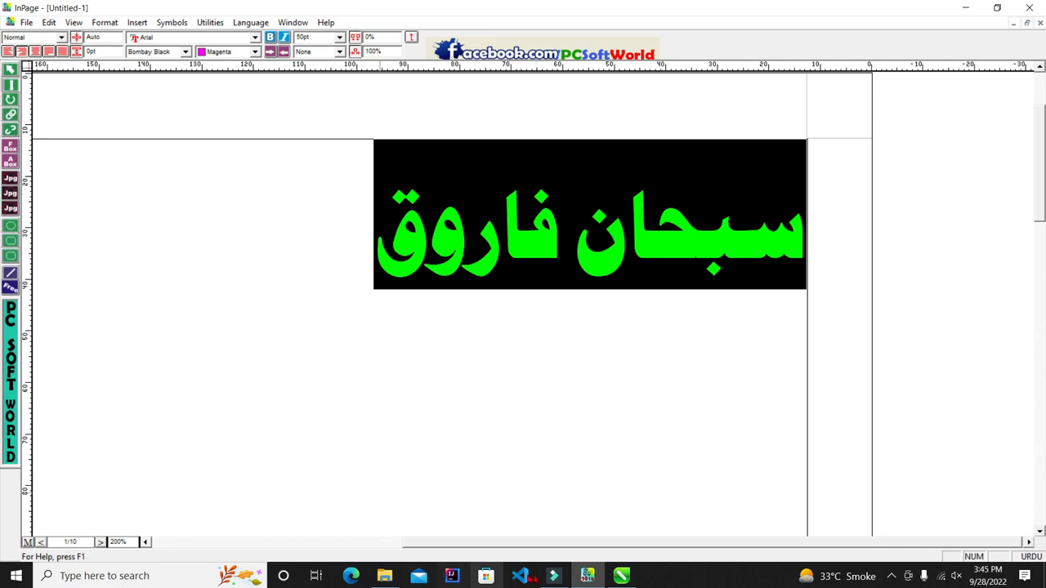
{"action": "left_click", "coordinate": [622, 576]}
{"action": "scroll", "coordinate": [343, 238], "scroll_direction": "down", "scroll_amount": 2}
{"action": "scroll", "coordinate": [542, 467], "scroll_direction": "up", "scroll_amount": 1}
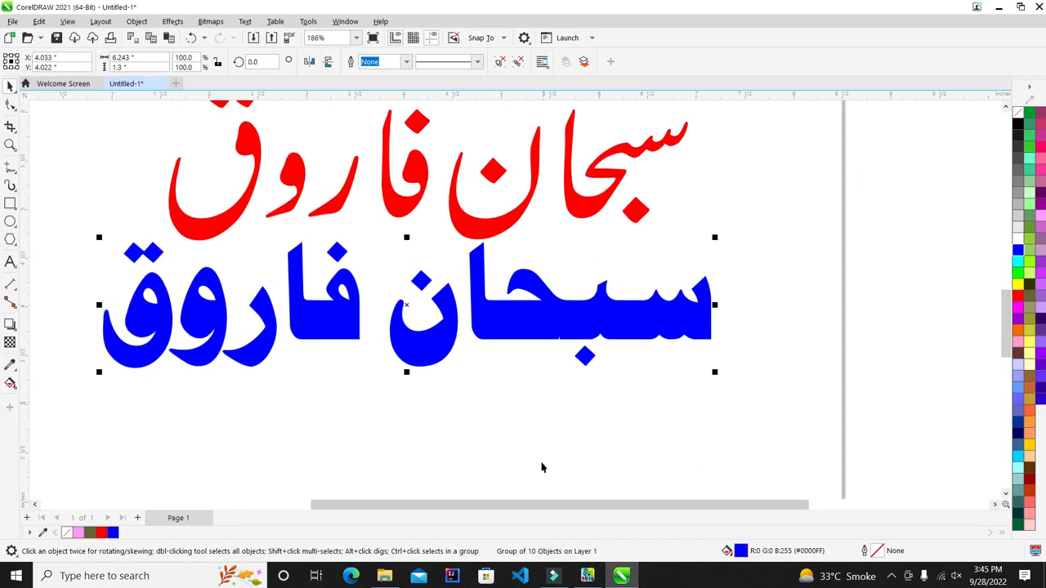
{"action": "key", "text": "alt+Tab"}
Step: Apply the Ghalib font to the Urdu name, then switch to Naskh
{"action": "left_click", "coordinate": [186, 51]}
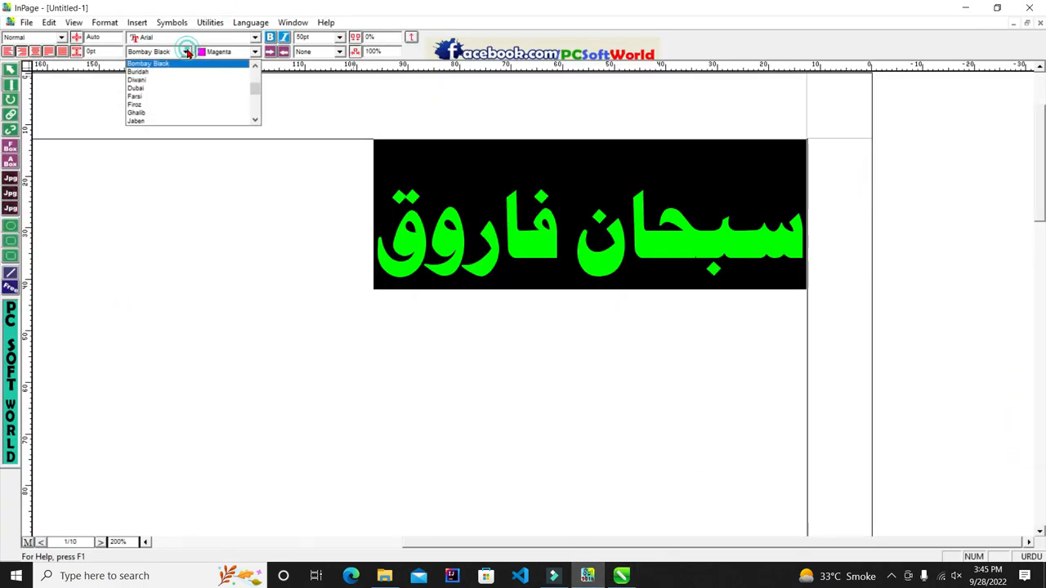
{"action": "left_click", "coordinate": [163, 114]}
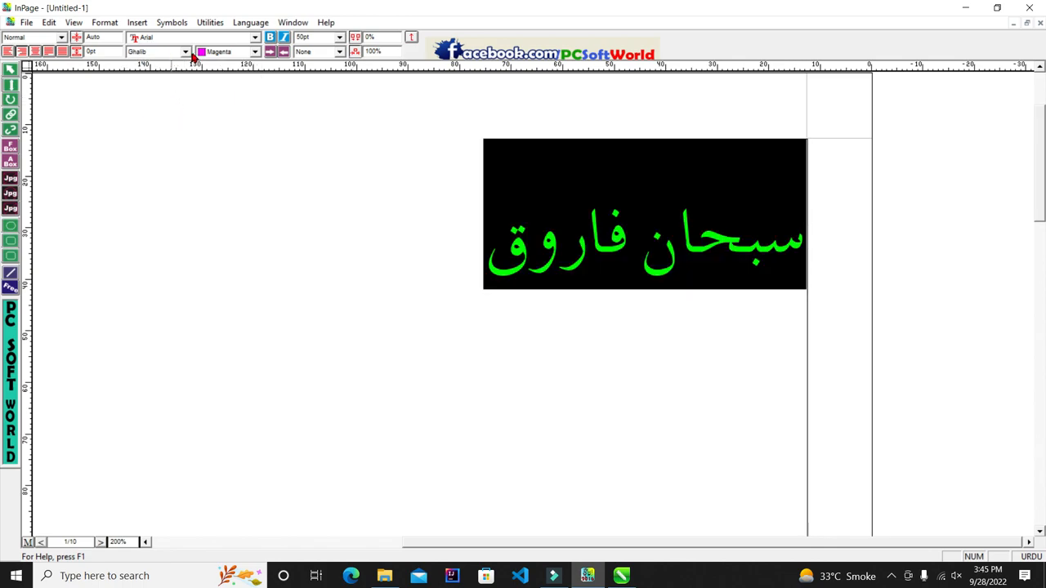
{"action": "left_click", "coordinate": [185, 52]}
{"action": "scroll", "coordinate": [157, 107], "scroll_direction": "down", "scroll_amount": 2}
{"action": "scroll", "coordinate": [172, 106], "scroll_direction": "down", "scroll_amount": 1}
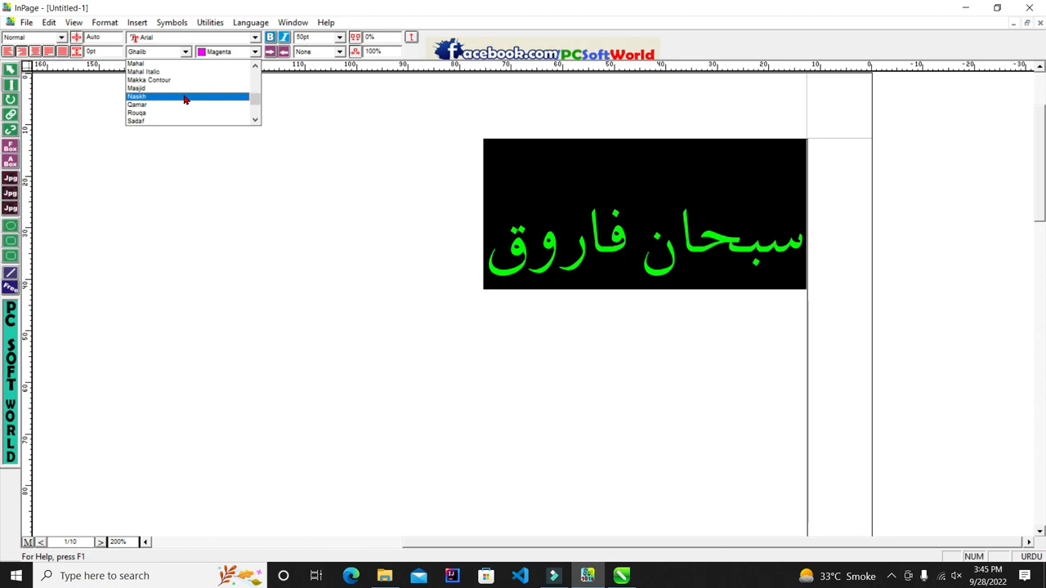
{"action": "left_click", "coordinate": [185, 98]}
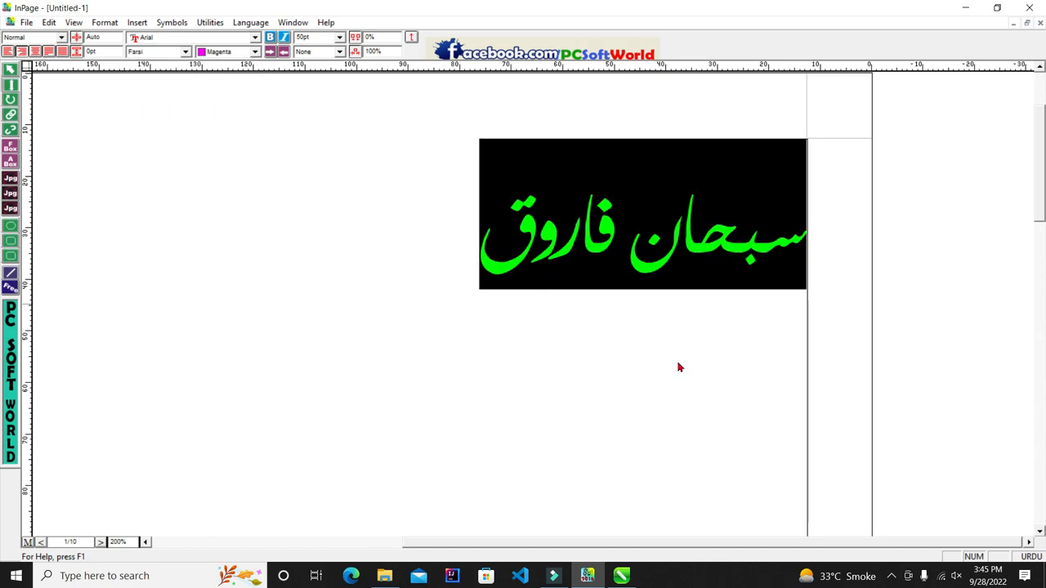
{"action": "left_click", "coordinate": [479, 280]}
{"action": "left_click_drag", "start_coordinate": [450, 254], "coordinate": [831, 257]}
{"action": "double_click", "coordinate": [744, 238]}
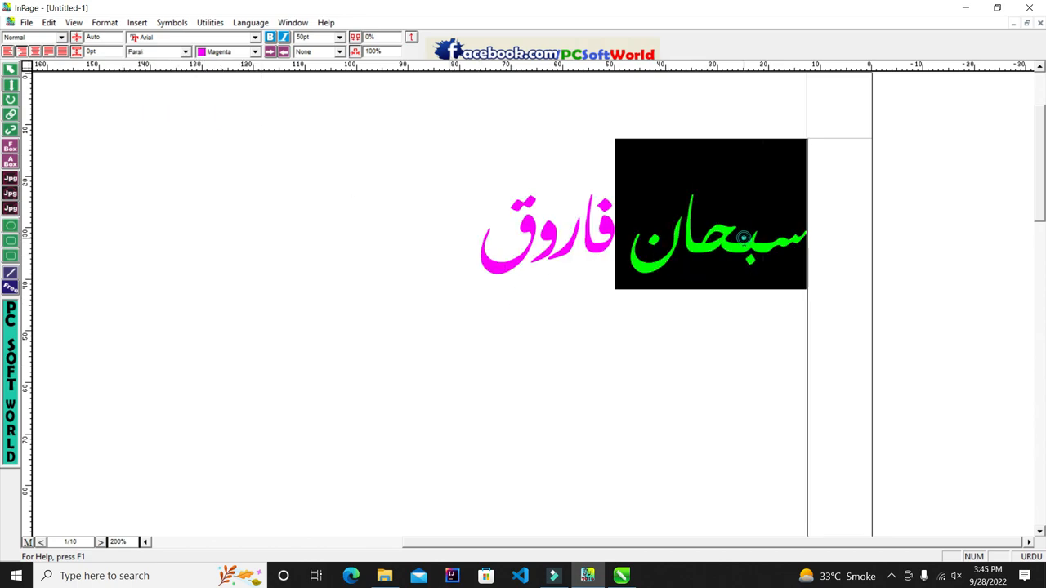
{"action": "triple_click", "coordinate": [616, 228]}
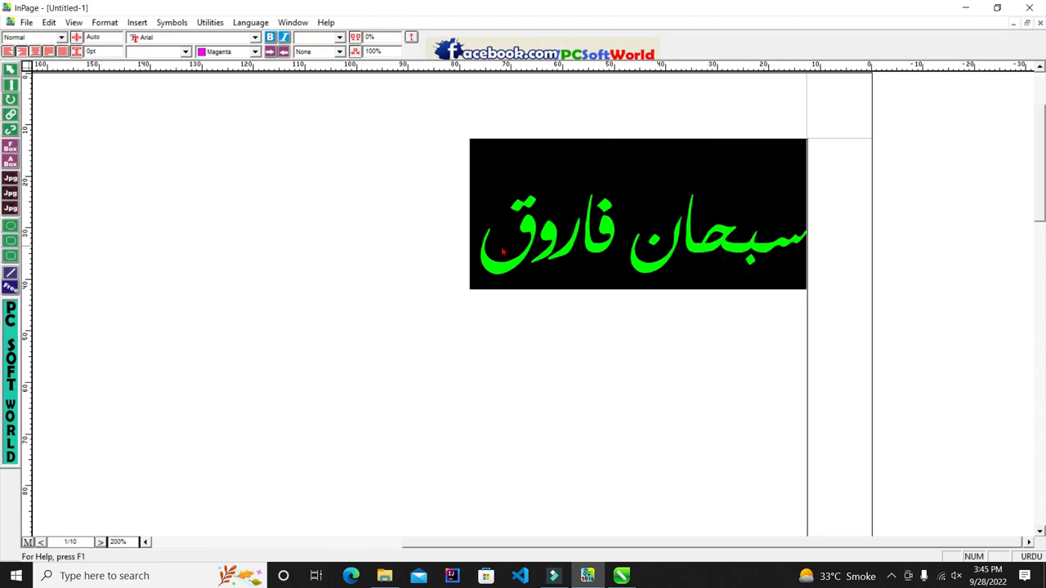
{"action": "left_click", "coordinate": [488, 244]}
{"action": "triple_click", "coordinate": [430, 245]}
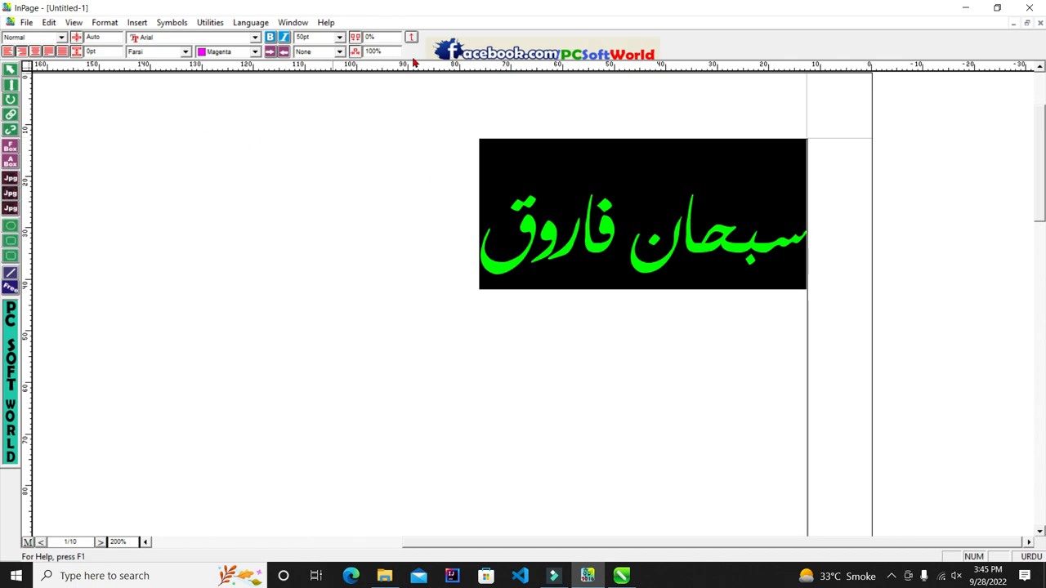
Step: Try single underline, double underline and line-above styles on the Urdu name
{"action": "left_click", "coordinate": [343, 51]}
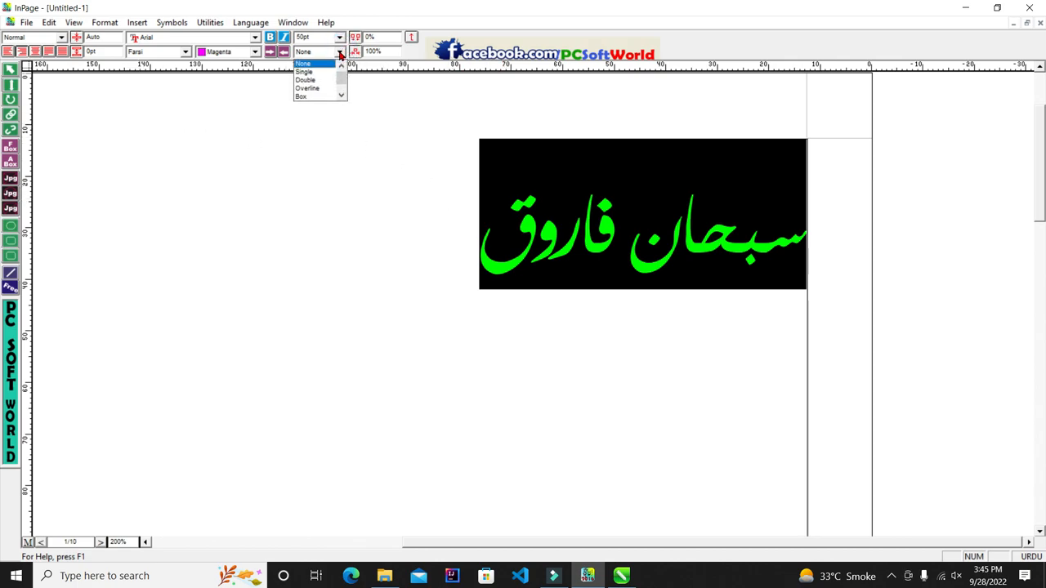
{"action": "left_click", "coordinate": [340, 51]}
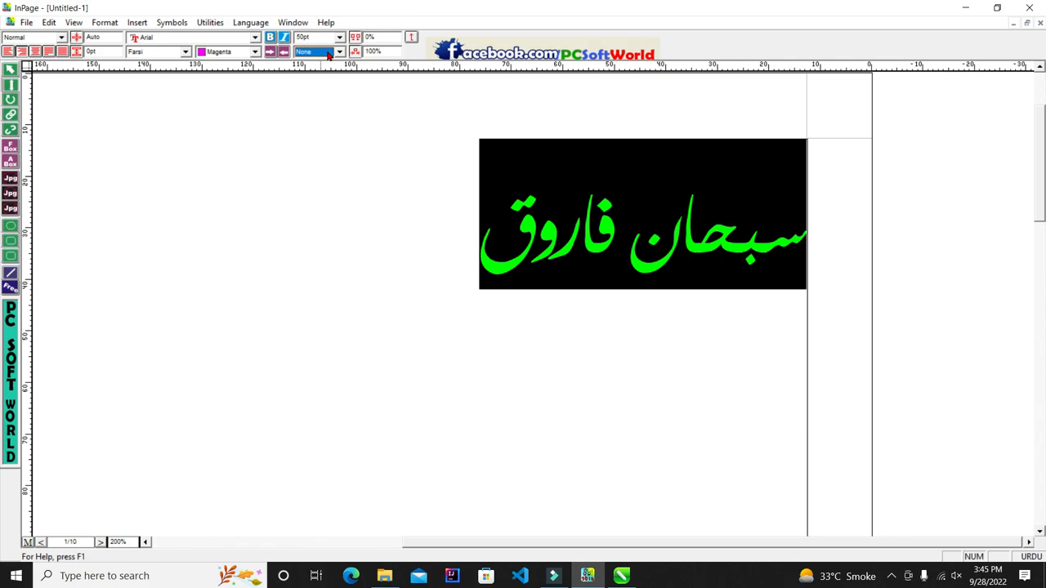
{"action": "left_click", "coordinate": [328, 54]}
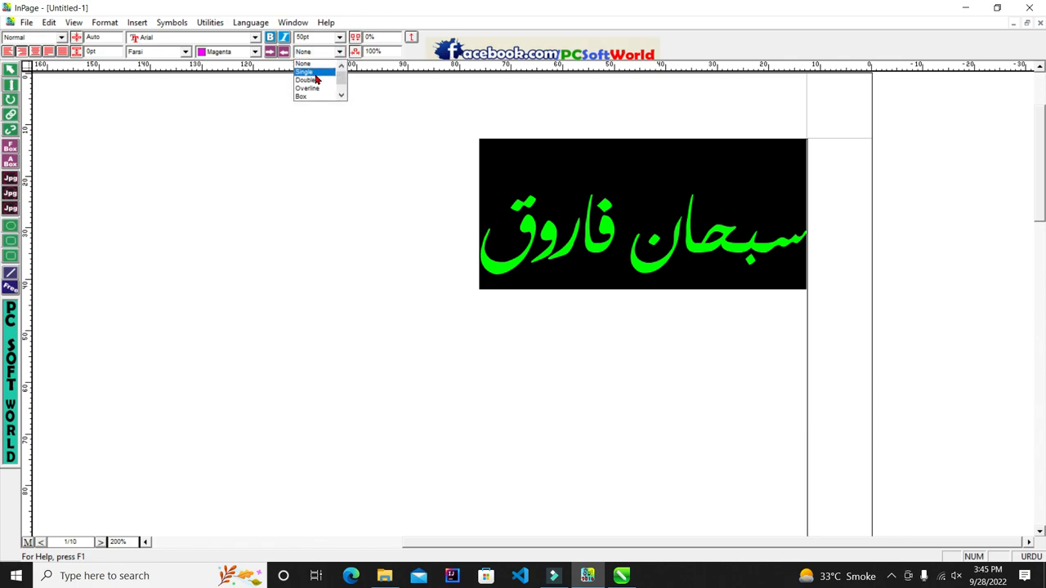
{"action": "left_click", "coordinate": [304, 73]}
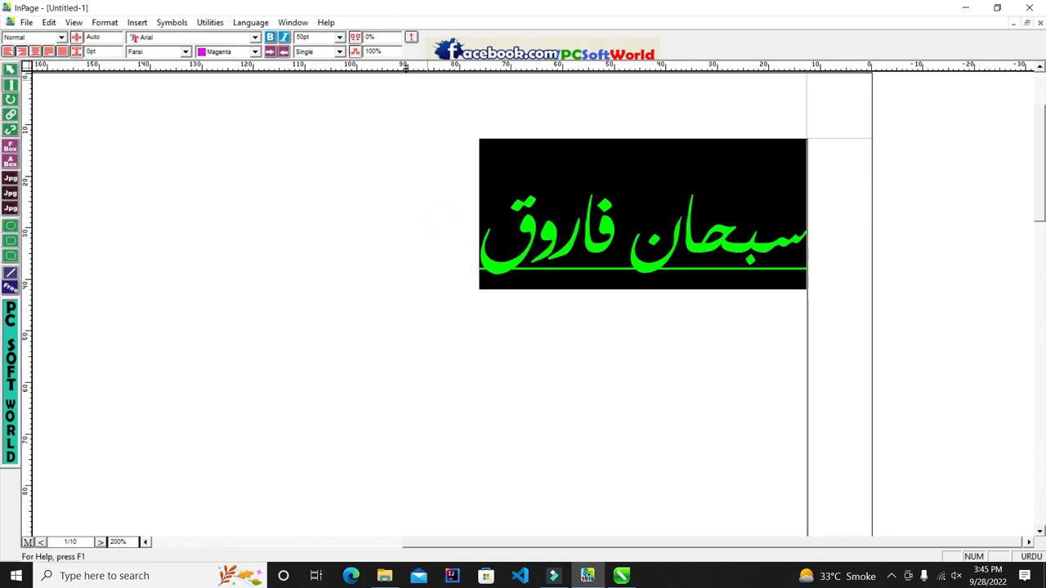
{"action": "left_click", "coordinate": [340, 51]}
{"action": "left_click", "coordinate": [330, 81]}
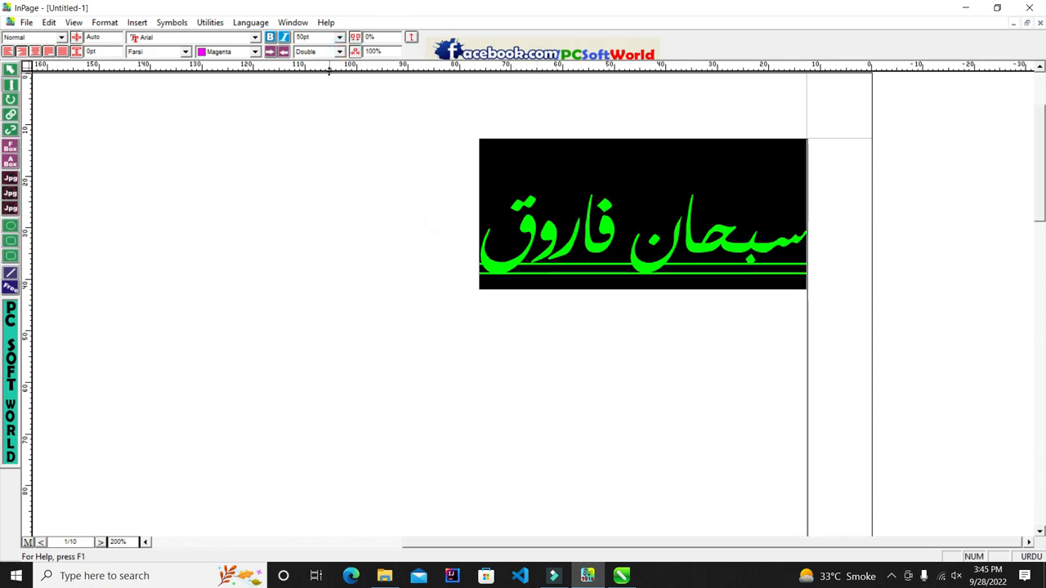
{"action": "left_click", "coordinate": [338, 51]}
{"action": "left_click", "coordinate": [320, 77]}
Step: Try box, reverse and pattern-fill effects on the Urdu name
{"action": "left_click", "coordinate": [339, 52]}
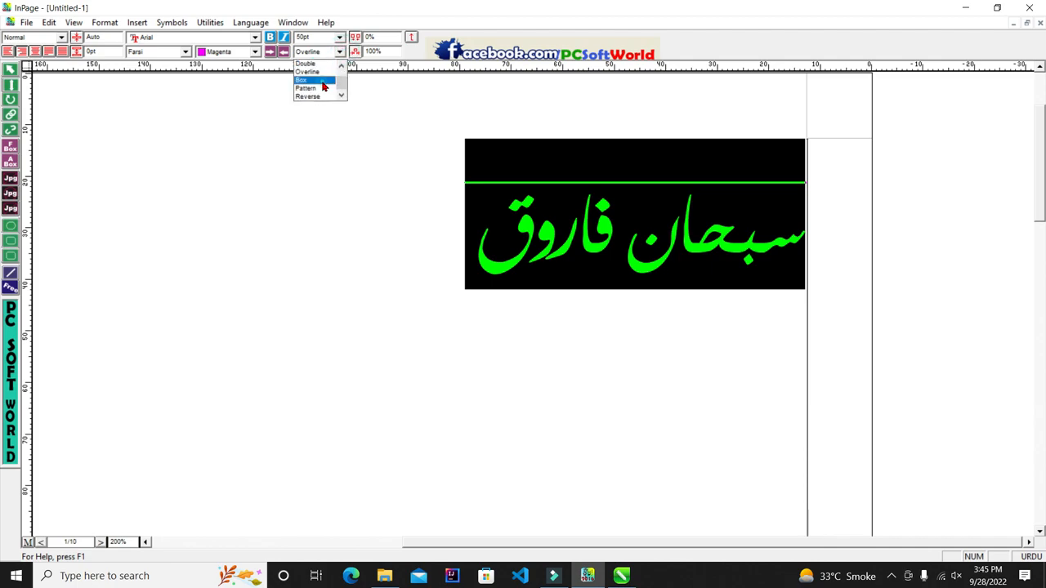
{"action": "left_click", "coordinate": [323, 84]}
{"action": "left_click", "coordinate": [339, 52]}
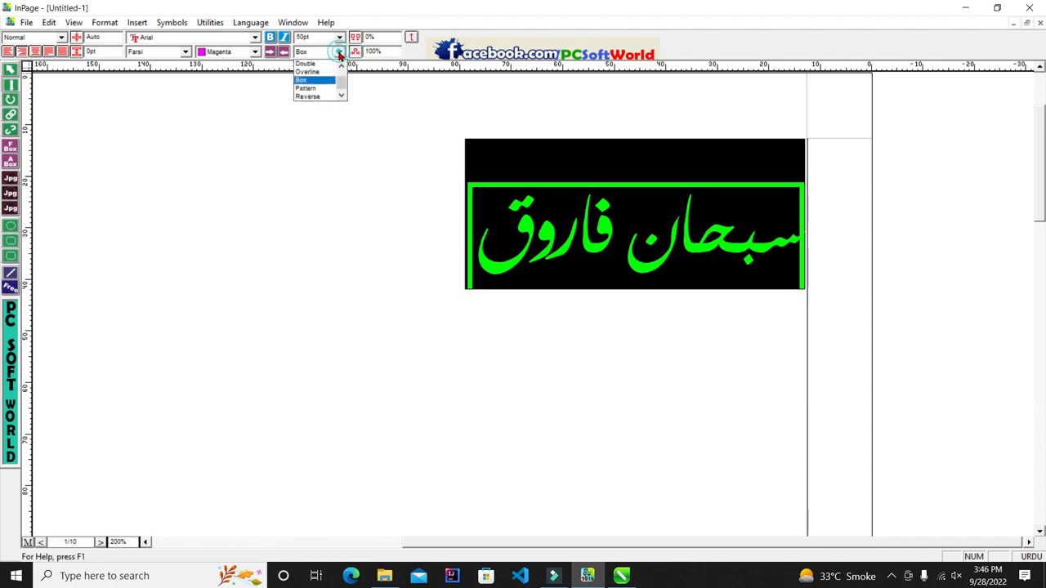
{"action": "left_click", "coordinate": [320, 95]}
{"action": "left_click", "coordinate": [339, 52]}
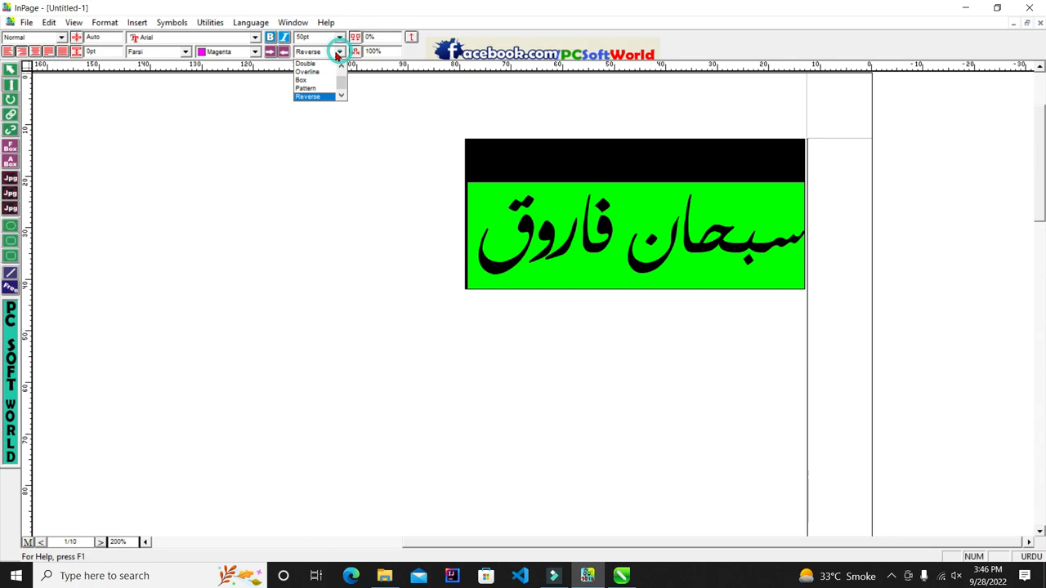
{"action": "left_click", "coordinate": [320, 100]}
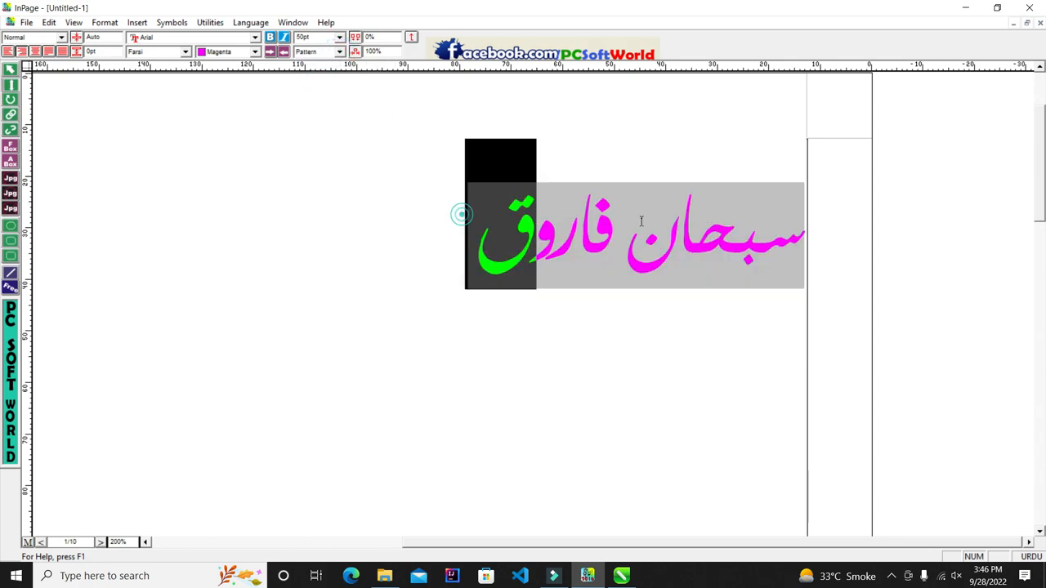
Step: Set the text pattern to None and reselect the Urdu text
{"action": "left_click", "coordinate": [340, 52]}
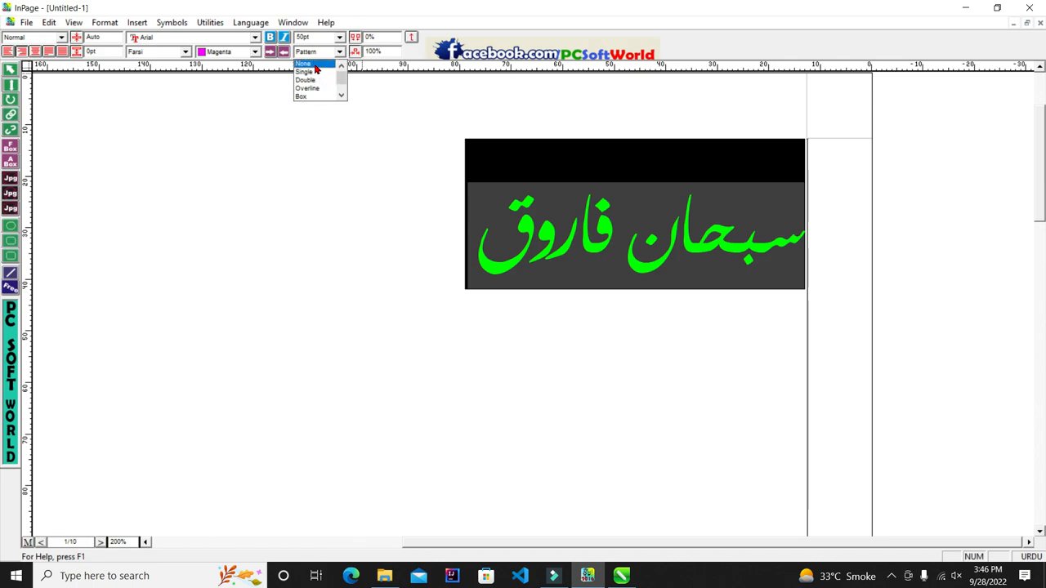
{"action": "left_click", "coordinate": [315, 66]}
{"action": "left_click", "coordinate": [479, 198]}
{"action": "left_click_drag", "start_coordinate": [454, 189], "coordinate": [828, 243]}
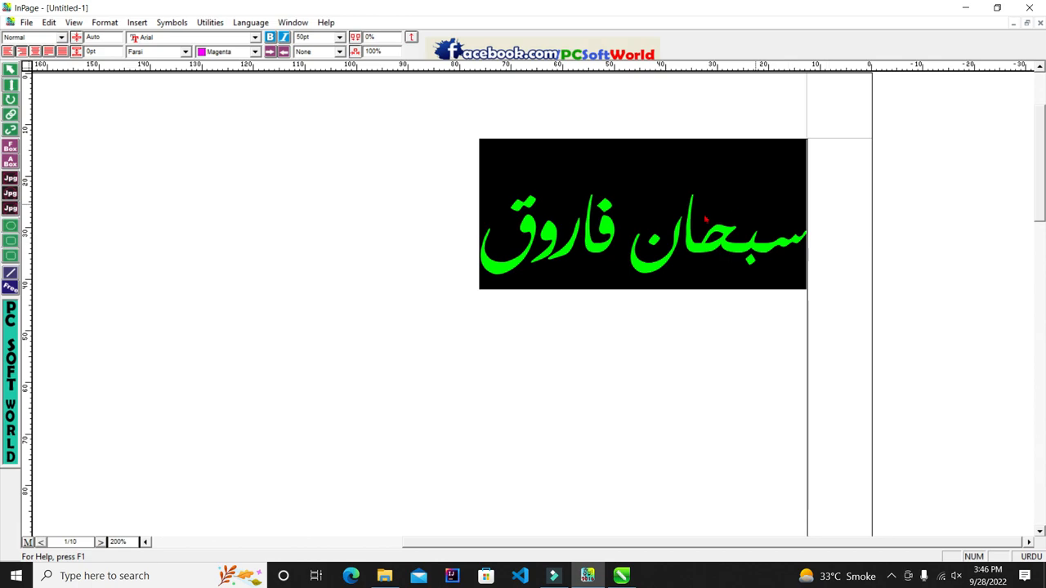
Step: Make the Urdu name italic, comparing it with the upright version
{"action": "left_click", "coordinate": [272, 38]}
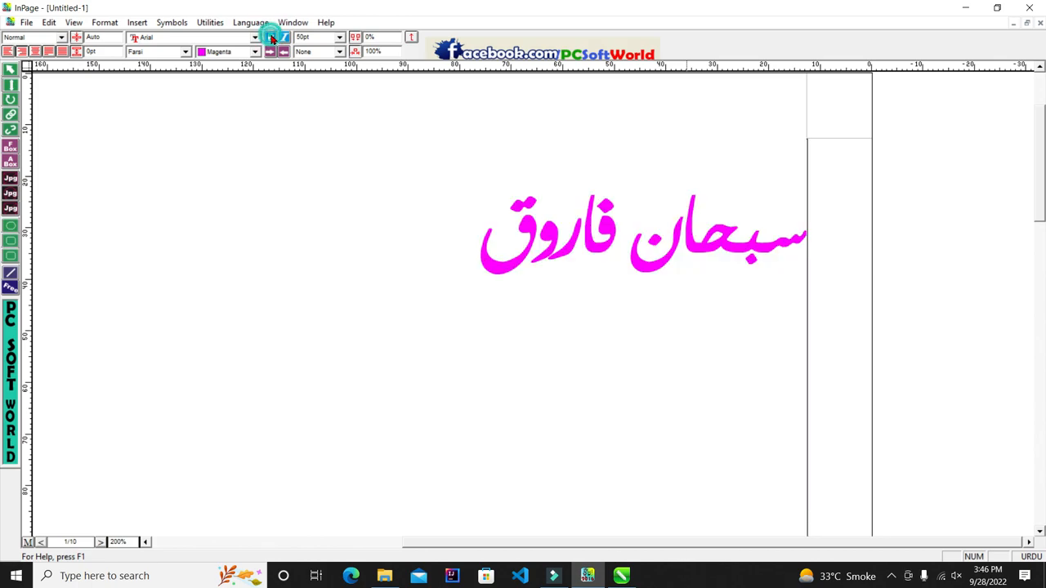
{"action": "left_click", "coordinate": [272, 38]}
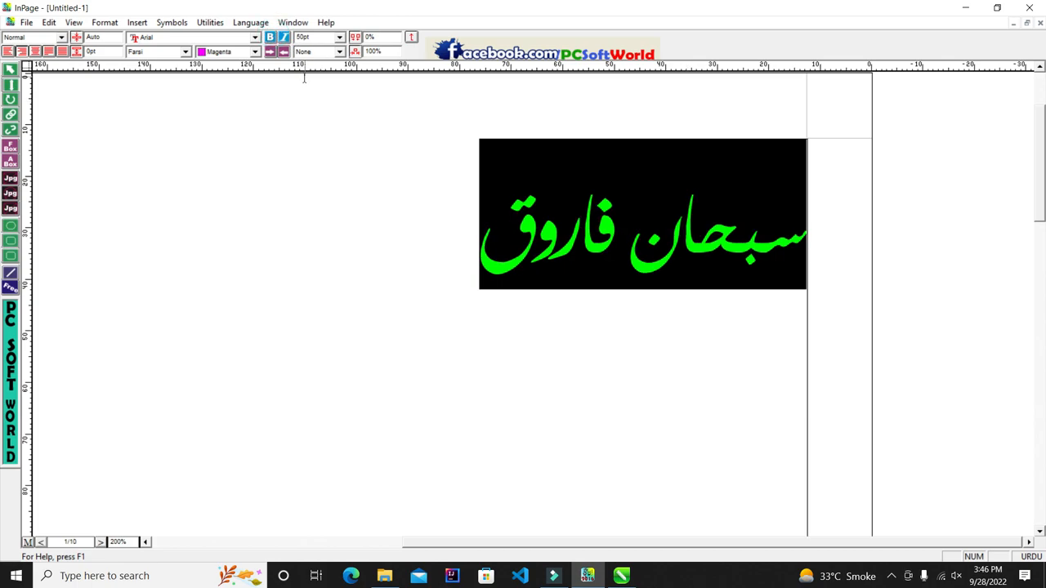
{"action": "left_click", "coordinate": [284, 37]}
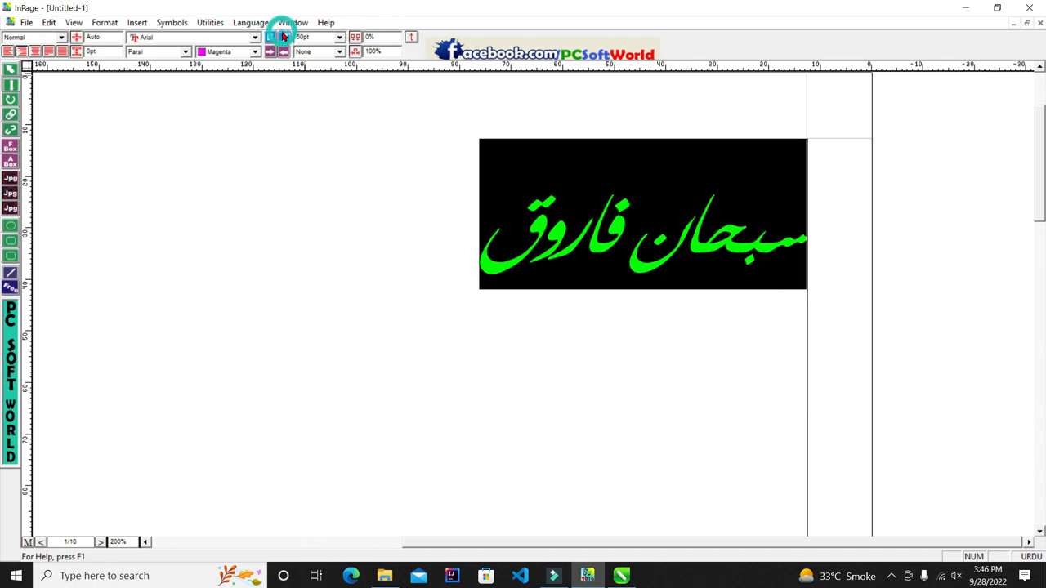
{"action": "left_click", "coordinate": [288, 37]}
{"action": "left_click", "coordinate": [288, 37]}
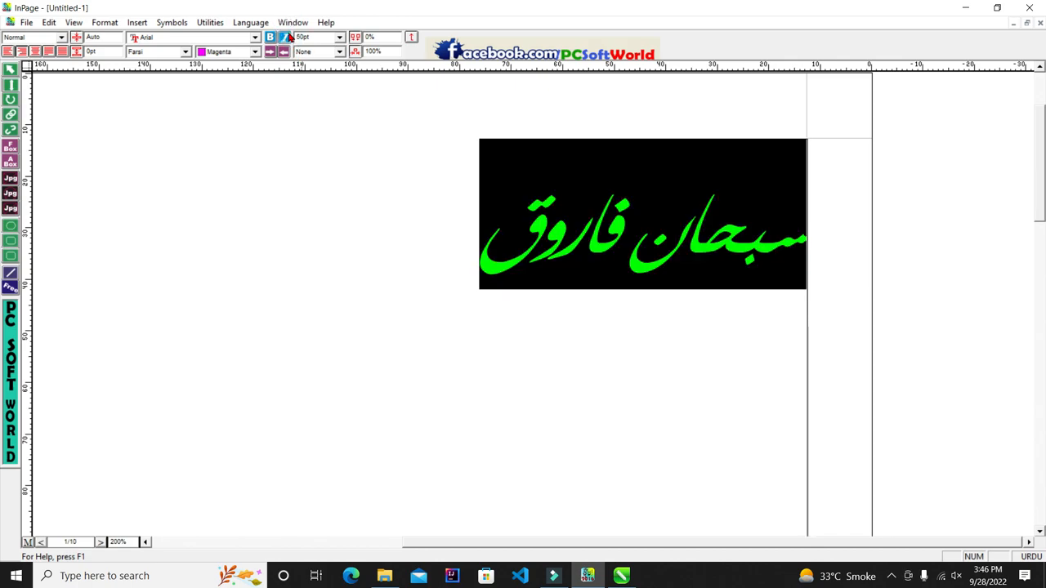
{"action": "left_click", "coordinate": [288, 37]}
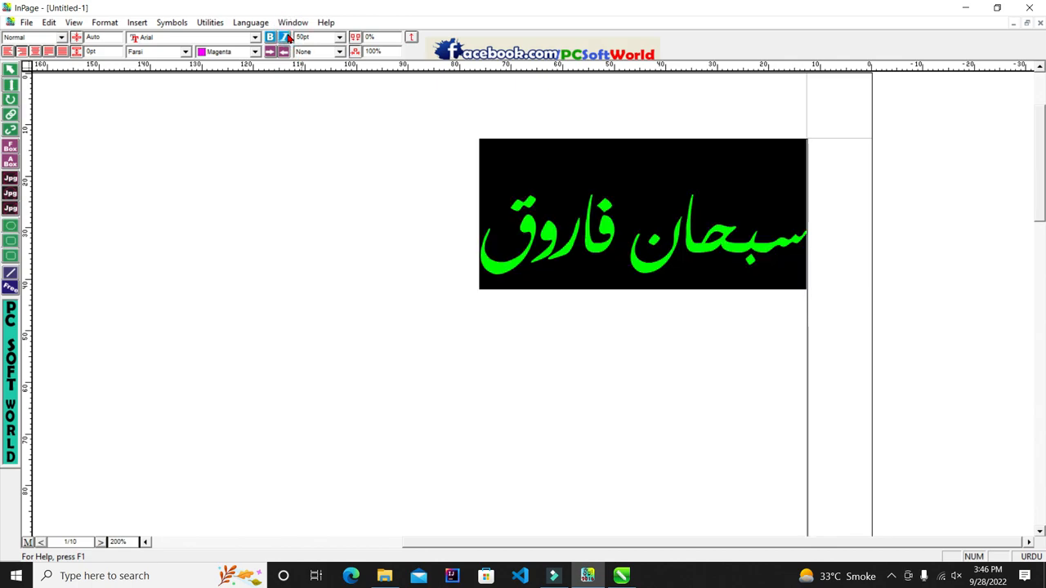
{"action": "left_click", "coordinate": [288, 37]}
Step: Deselect the text and minimise InPage to show CorelDRAW
{"action": "left_click", "coordinate": [523, 350]}
{"action": "left_click", "coordinate": [413, 242]}
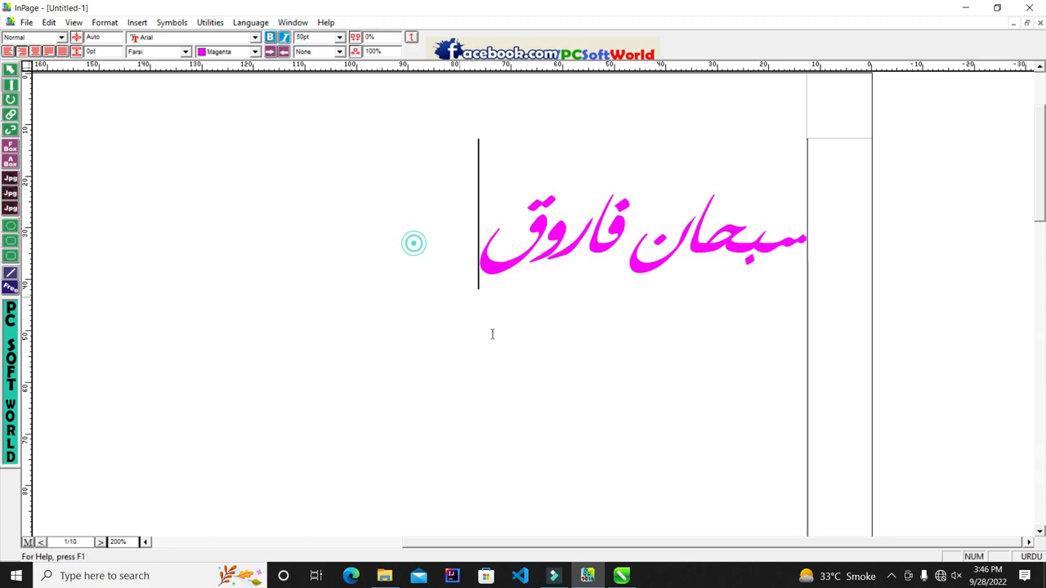
{"action": "left_click", "coordinate": [584, 572]}
{"action": "scroll", "coordinate": [457, 272], "scroll_direction": "down", "scroll_amount": 1}
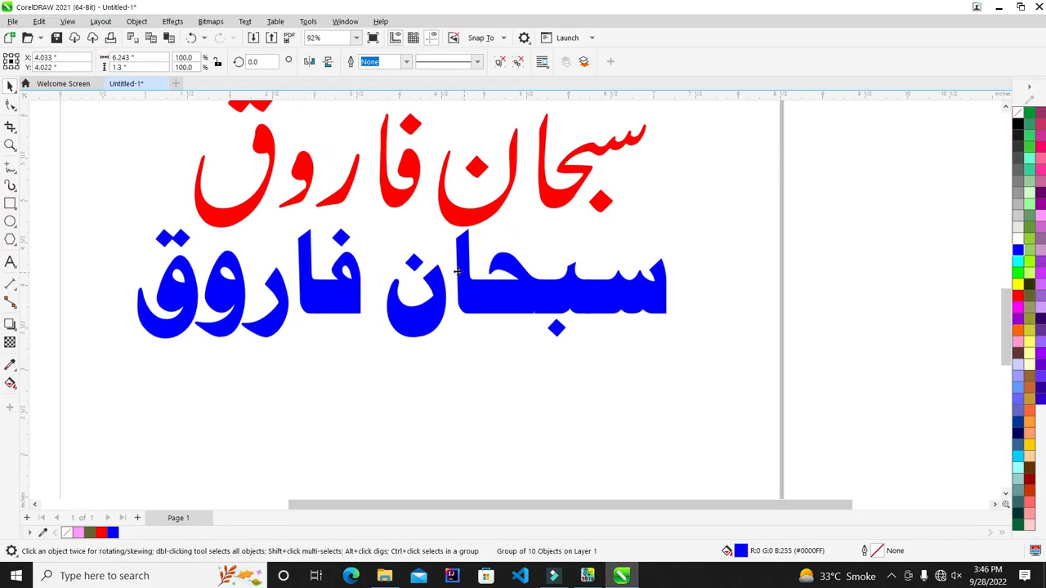
Step: Switch back to InPage and select, then deselect, the Urdu line in its text box
{"action": "scroll", "coordinate": [458, 271], "scroll_direction": "up", "scroll_amount": 3}
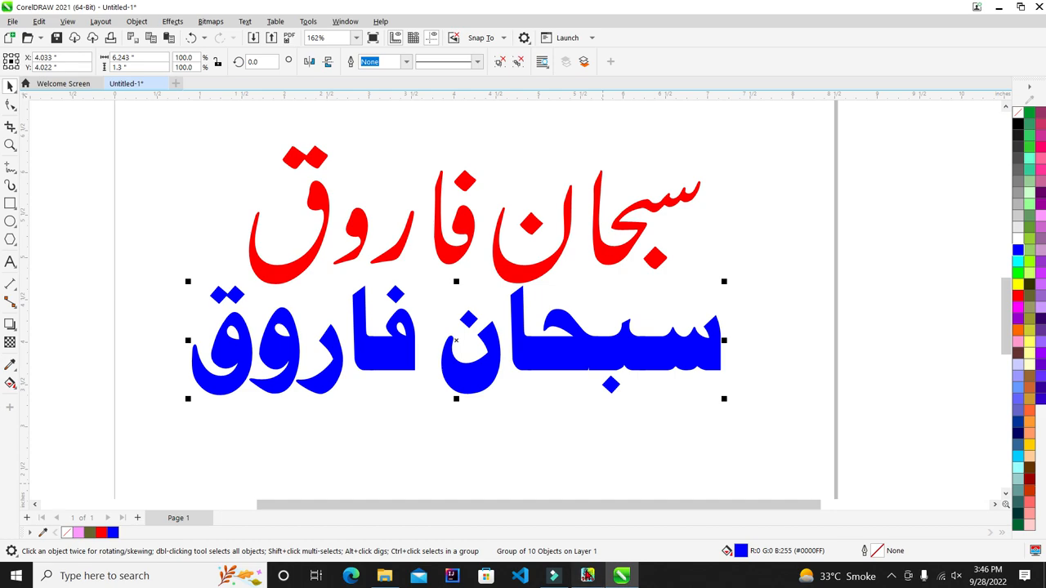
{"action": "left_click", "coordinate": [588, 576]}
{"action": "left_click", "coordinate": [12, 87]}
{"action": "mouse_move", "coordinate": [425, 209]}
{"action": "left_mouse_down"}
{"action": "mouse_move", "coordinate": [810, 278]}
{"action": "mouse_move", "coordinate": [432, 190]}
{"action": "left_mouse_up"}
{"action": "left_click", "coordinate": [401, 228]}
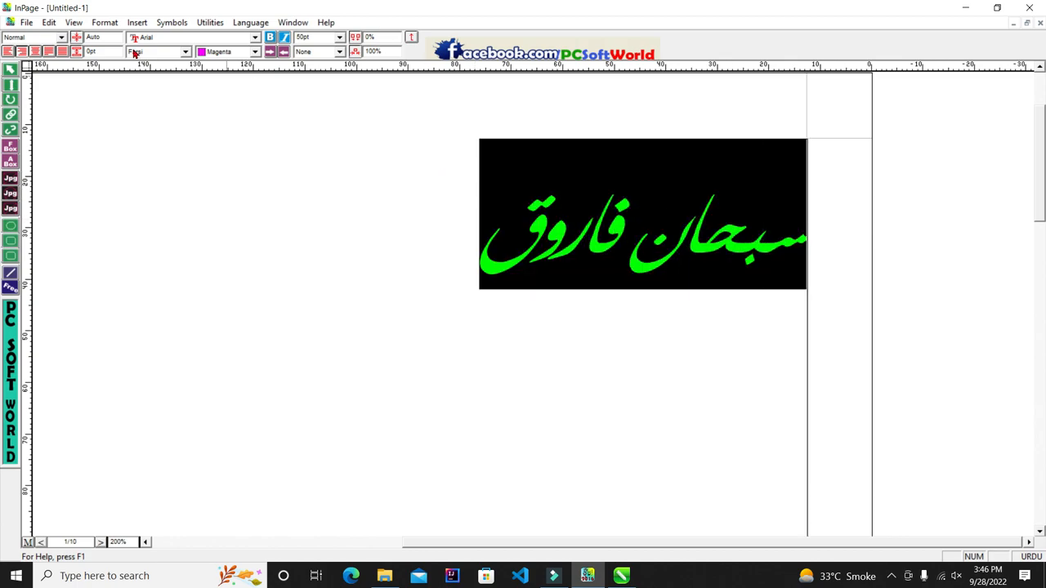
{"action": "left_click", "coordinate": [414, 201]}
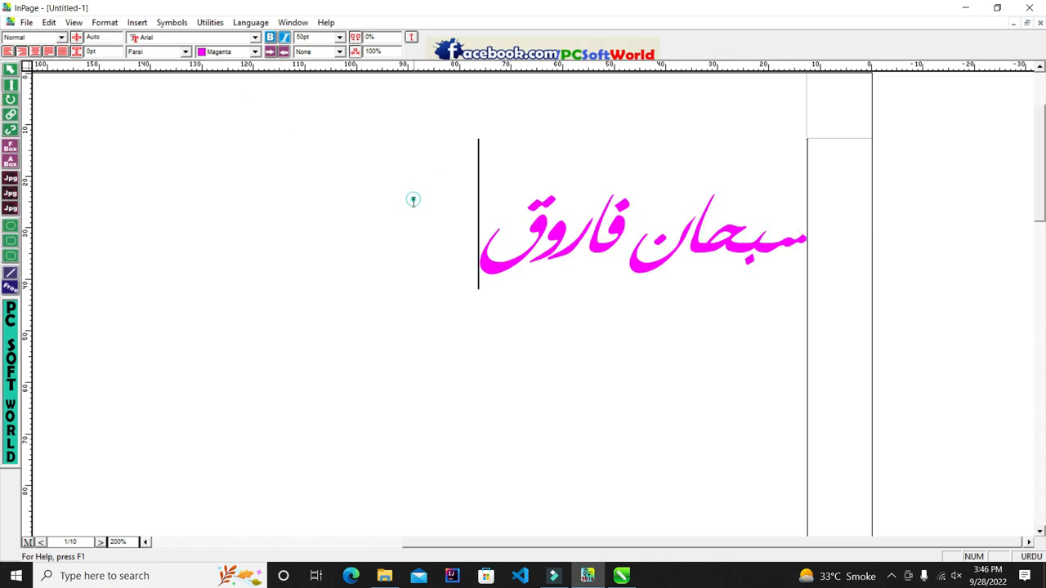
{"action": "left_click", "coordinate": [50, 23]}
{"action": "mouse_move", "coordinate": [131, 283]}
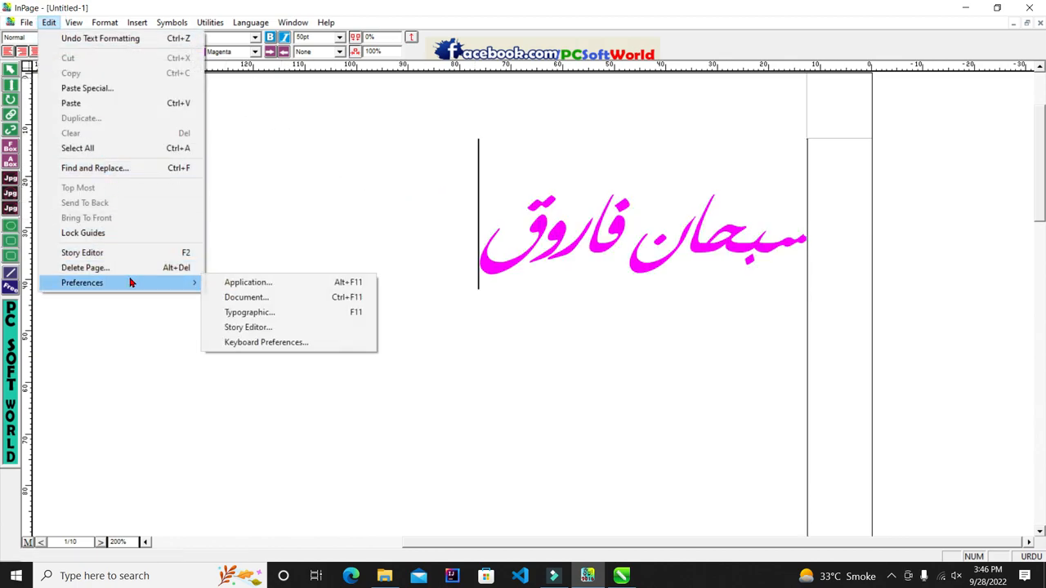
{"action": "left_click", "coordinate": [353, 202]}
{"action": "left_click_drag", "start_coordinate": [412, 224], "coordinate": [813, 262]}
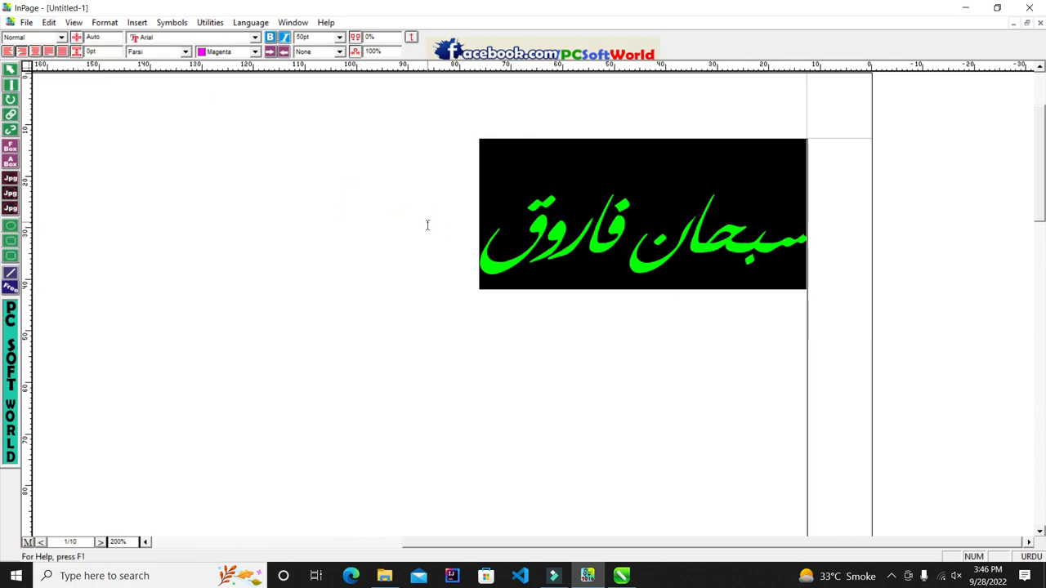
{"action": "left_click", "coordinate": [330, 217]}
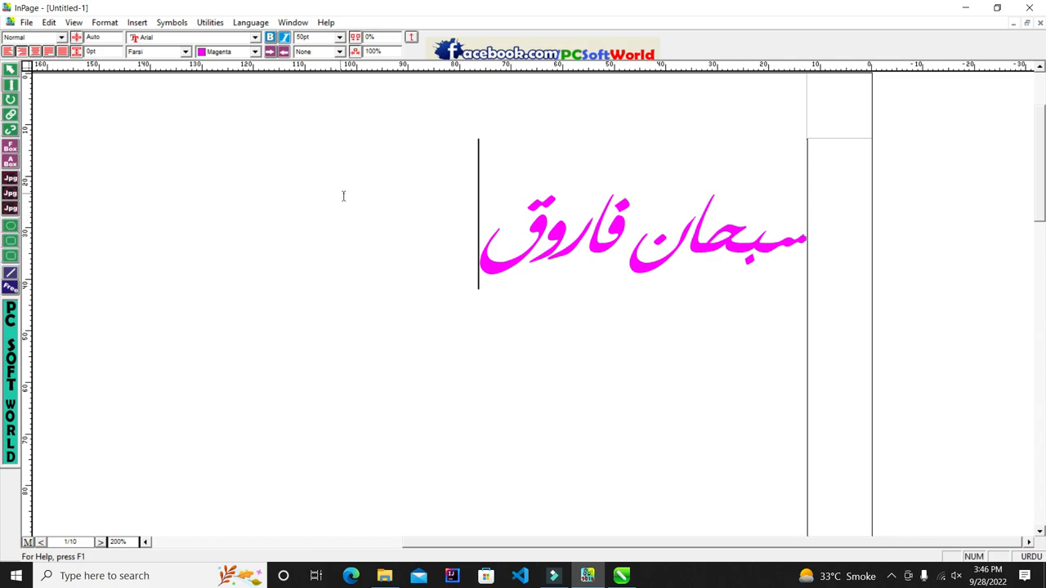
Step: Minimise InPage and zoom around CorelDRAW's red and blue Urdu names
{"action": "left_click", "coordinate": [969, 7]}
{"action": "scroll", "coordinate": [566, 216], "scroll_direction": "down", "scroll_amount": 3}
{"action": "scroll", "coordinate": [636, 207], "scroll_direction": "up", "scroll_amount": 2}
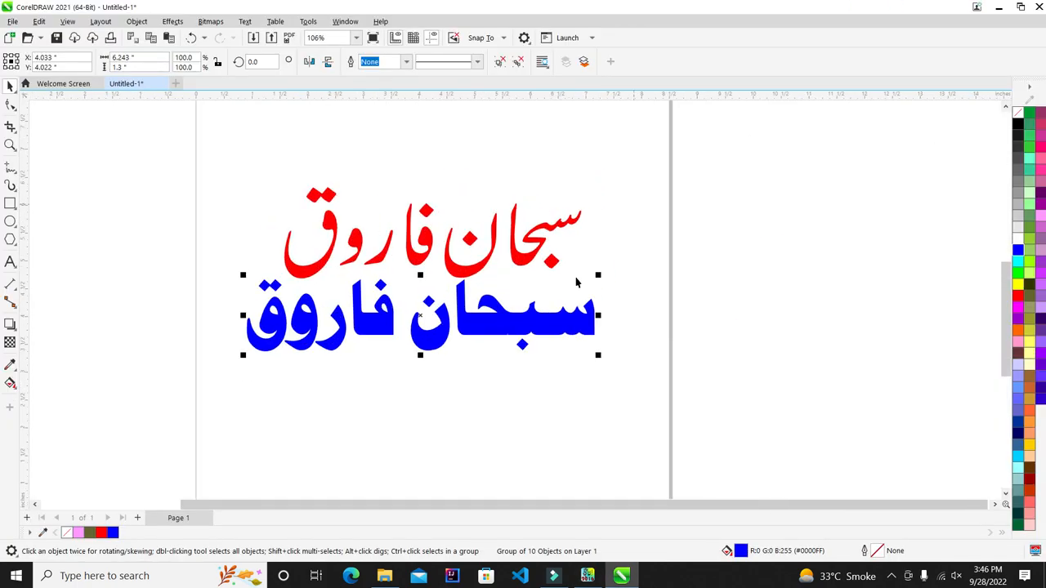
{"action": "scroll", "coordinate": [345, 324], "scroll_direction": "up", "scroll_amount": 1}
{"action": "scroll", "coordinate": [190, 204], "scroll_direction": "down", "scroll_amount": 4}
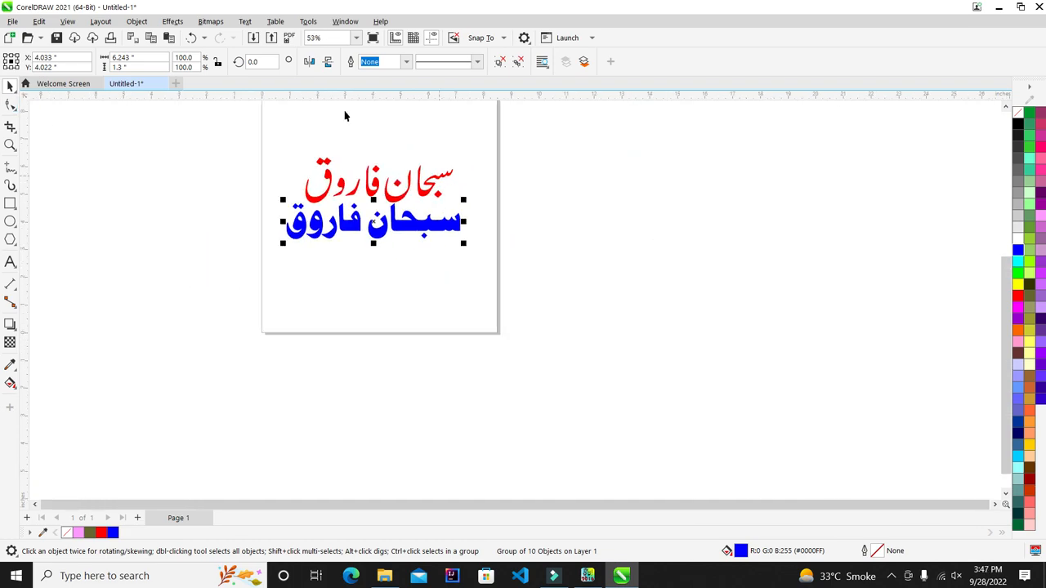
{"action": "scroll", "coordinate": [349, 291], "scroll_direction": "up", "scroll_amount": 2}
{"action": "scroll", "coordinate": [348, 291], "scroll_direction": "up", "scroll_amount": 2}
{"action": "scroll", "coordinate": [221, 135], "scroll_direction": "up", "scroll_amount": 1}
{"action": "scroll", "coordinate": [349, 159], "scroll_direction": "down", "scroll_amount": 2}
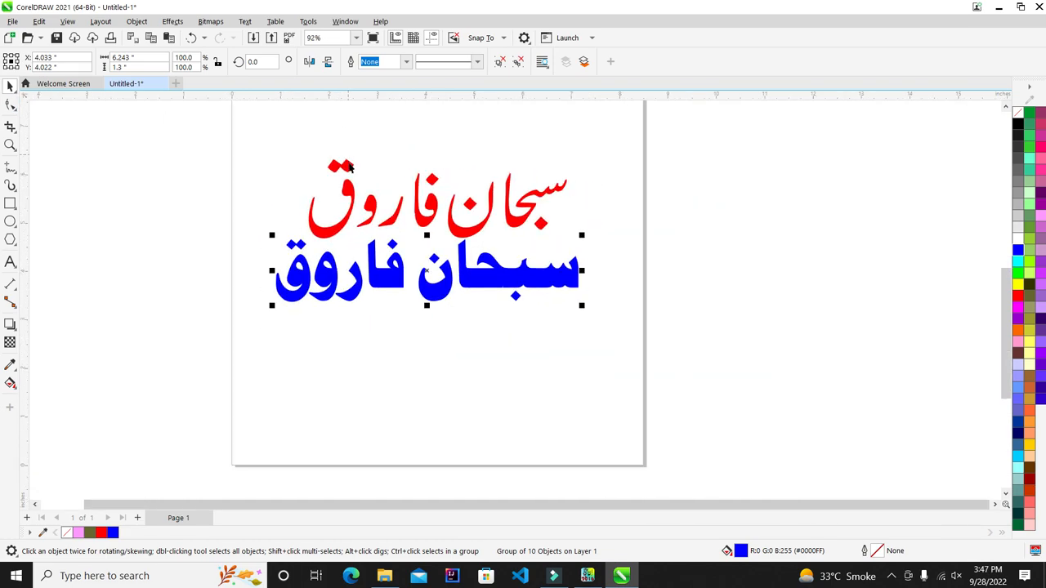
{"action": "scroll", "coordinate": [350, 164], "scroll_direction": "up", "scroll_amount": 3}
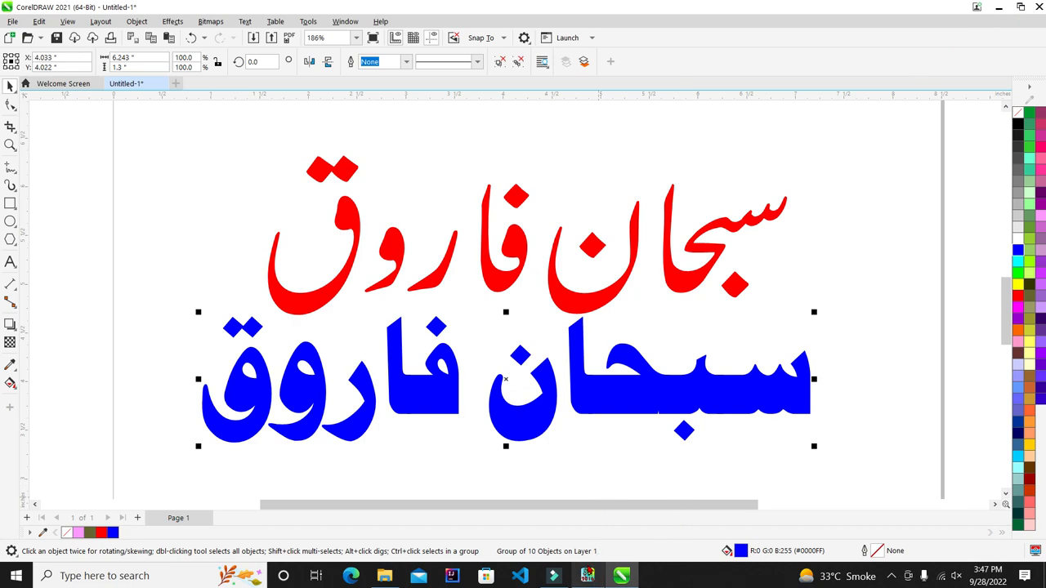
Step: Copy the italic magenta Urdu text box from InPage and return to CorelDRAW
{"action": "left_click", "coordinate": [588, 576]}
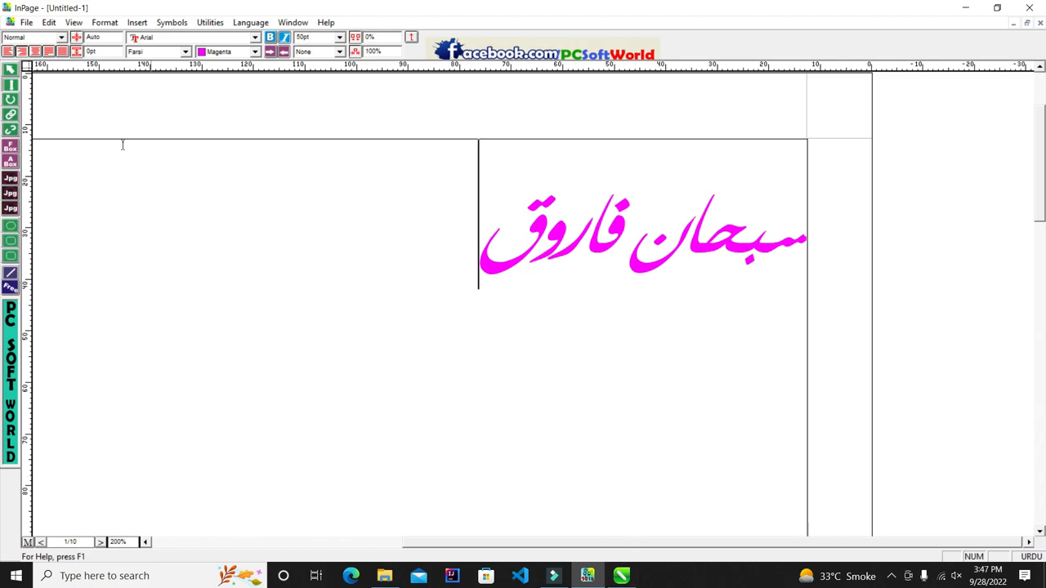
{"action": "left_click", "coordinate": [12, 70]}
{"action": "right_click", "coordinate": [291, 238]}
{"action": "left_click", "coordinate": [379, 308]}
{"action": "left_click", "coordinate": [603, 577]}
{"action": "left_click", "coordinate": [617, 576]}
{"action": "left_click", "coordinate": [617, 576]}
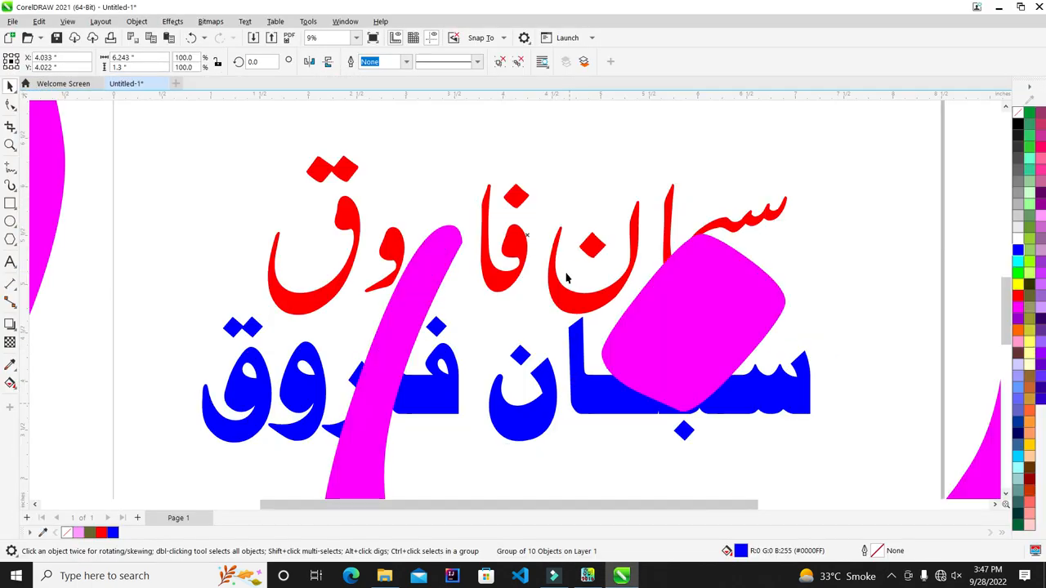
Step: Move the large magenta Urdu name lower on the CorelDRAW canvas
{"action": "scroll", "coordinate": [565, 277], "scroll_direction": "down", "scroll_amount": 3}
{"action": "scroll", "coordinate": [565, 278], "scroll_direction": "down", "scroll_amount": 2}
{"action": "left_click_drag", "start_coordinate": [572, 327], "coordinate": [556, 408]}
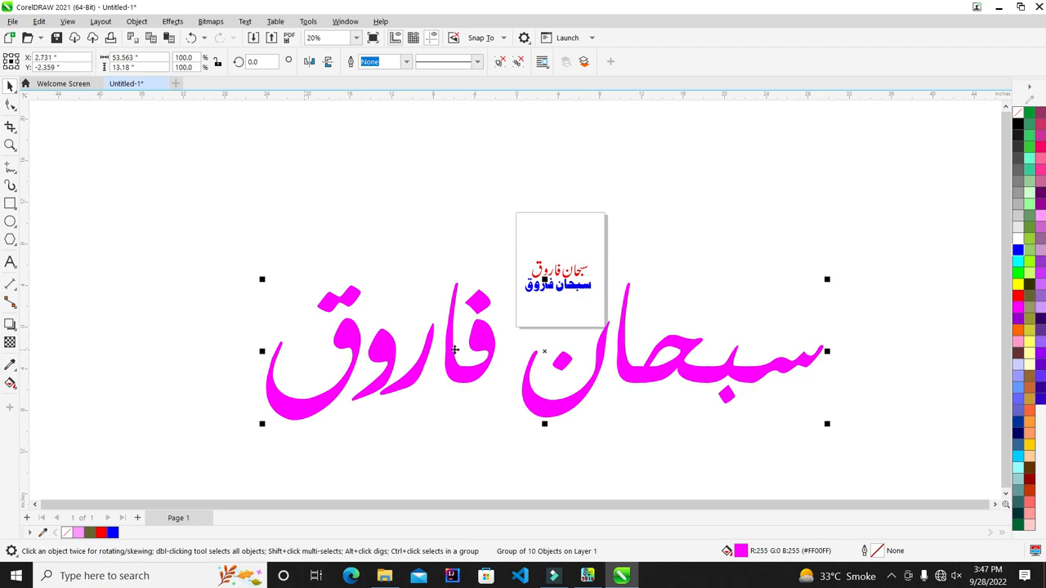
{"action": "scroll", "coordinate": [608, 438], "scroll_direction": "up", "scroll_amount": 1}
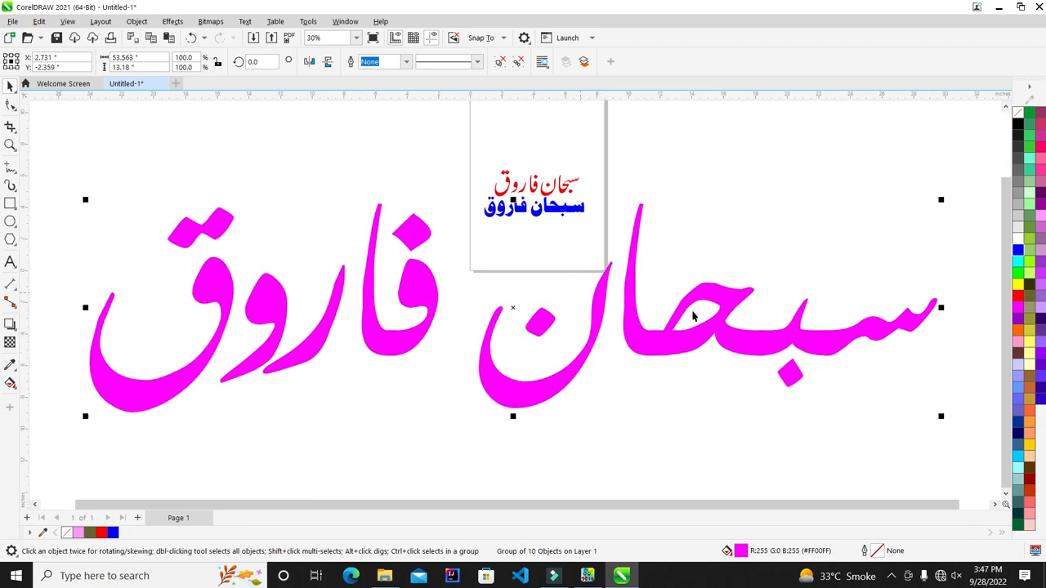
{"action": "scroll", "coordinate": [572, 344], "scroll_direction": "up", "scroll_amount": 3}
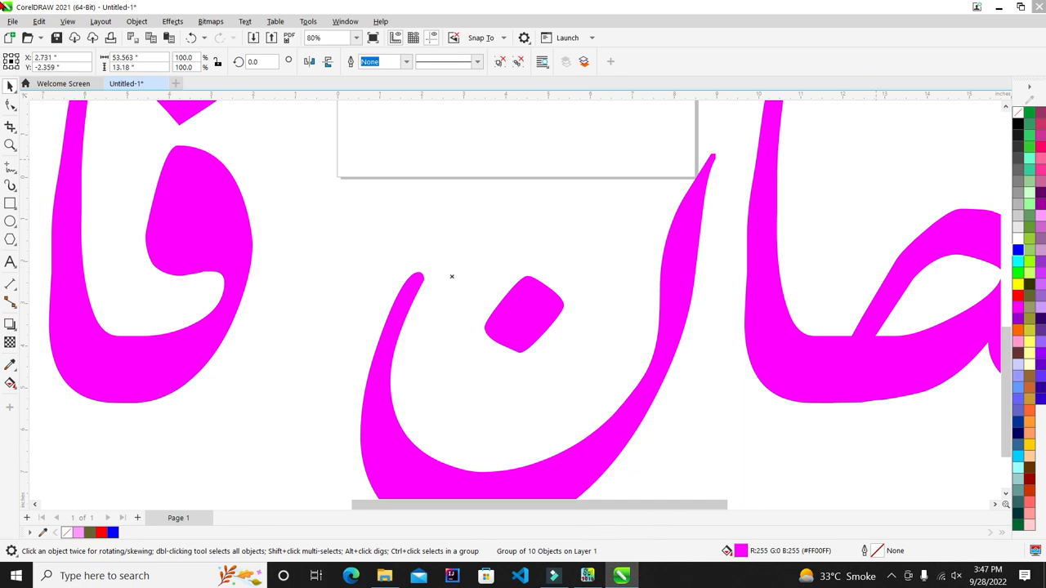
Step: Close the drawing without saving and open the screen recorder's controls
{"action": "left_click", "coordinate": [1037, 7]}
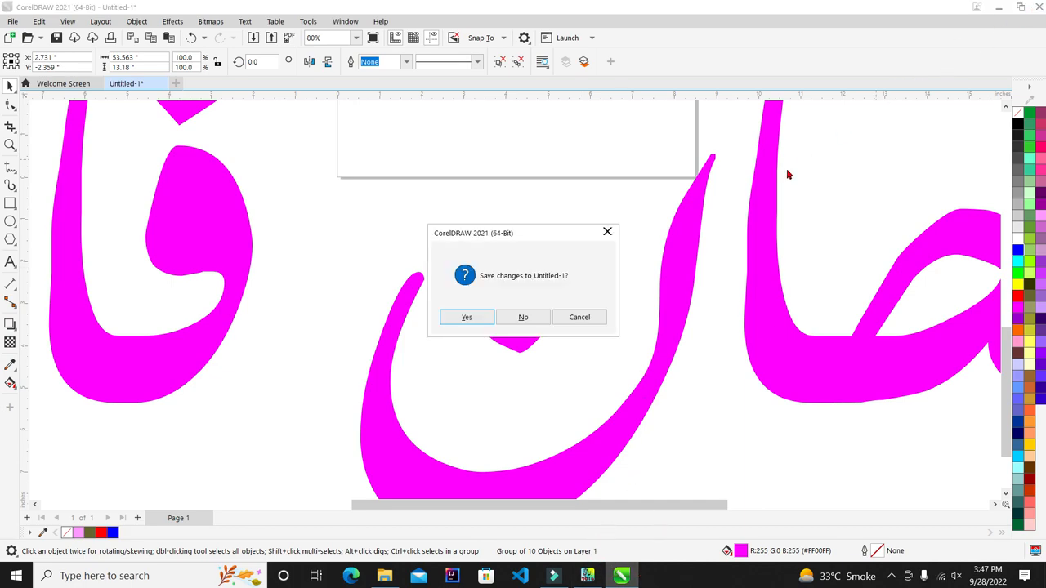
{"action": "left_click", "coordinate": [533, 317]}
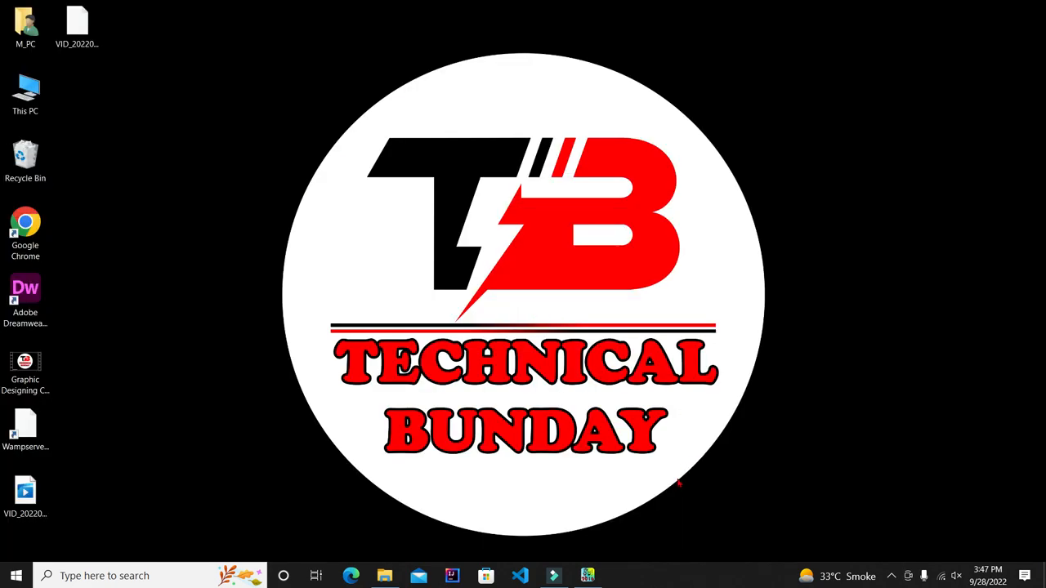
{"action": "left_click", "coordinate": [894, 577]}
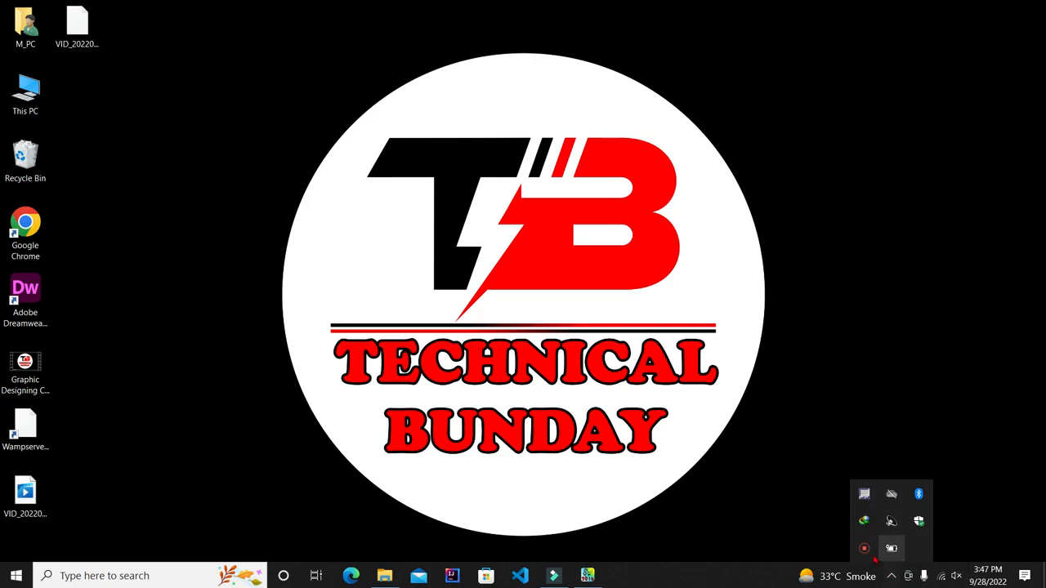
{"action": "left_click", "coordinate": [890, 546]}
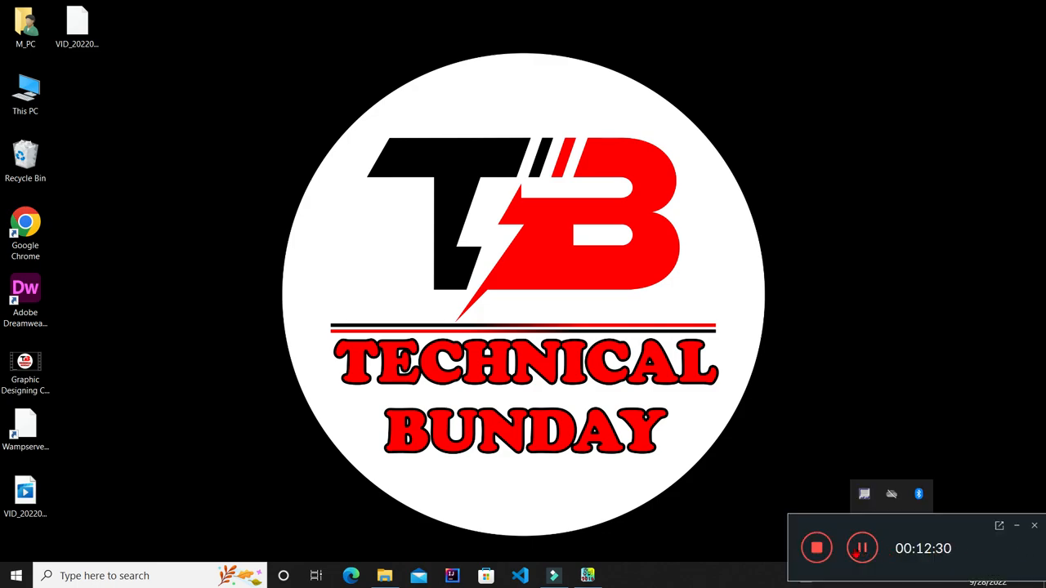